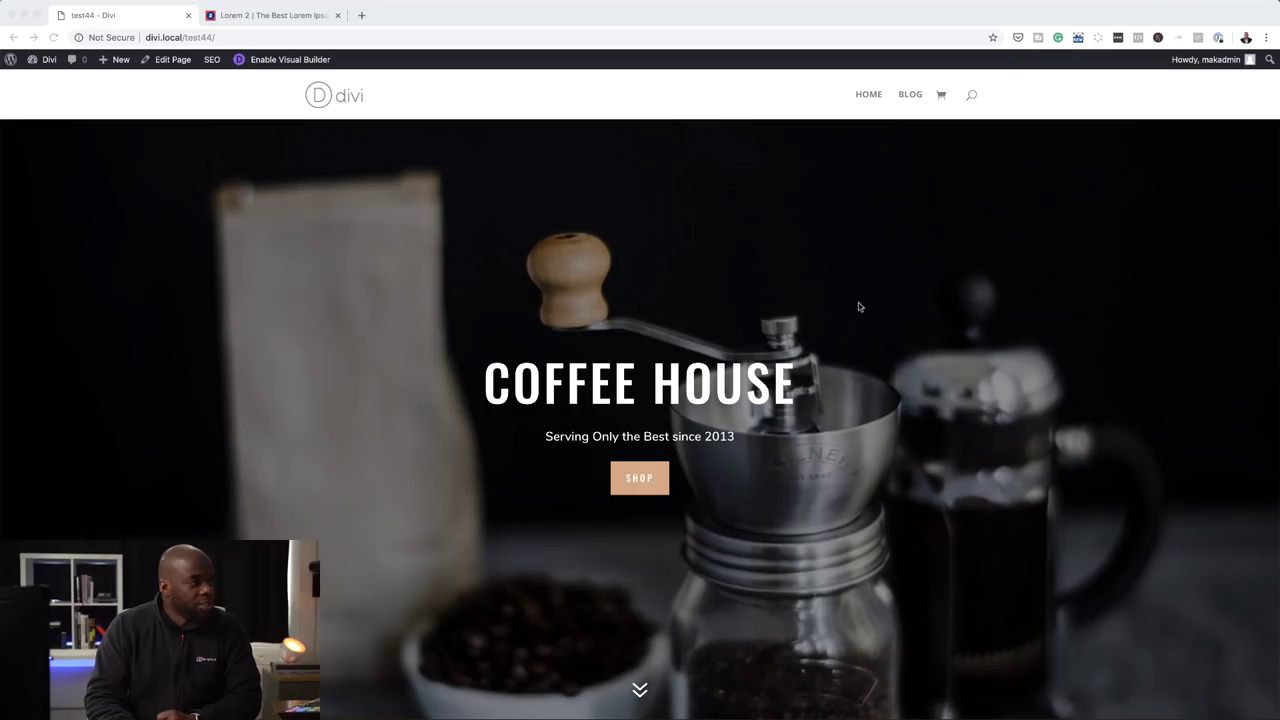
# Scroll the example site down to the dark footer with Explore, About Us, Visit Us and Follow columns.
pyautogui.scroll(-15, 858, 302)
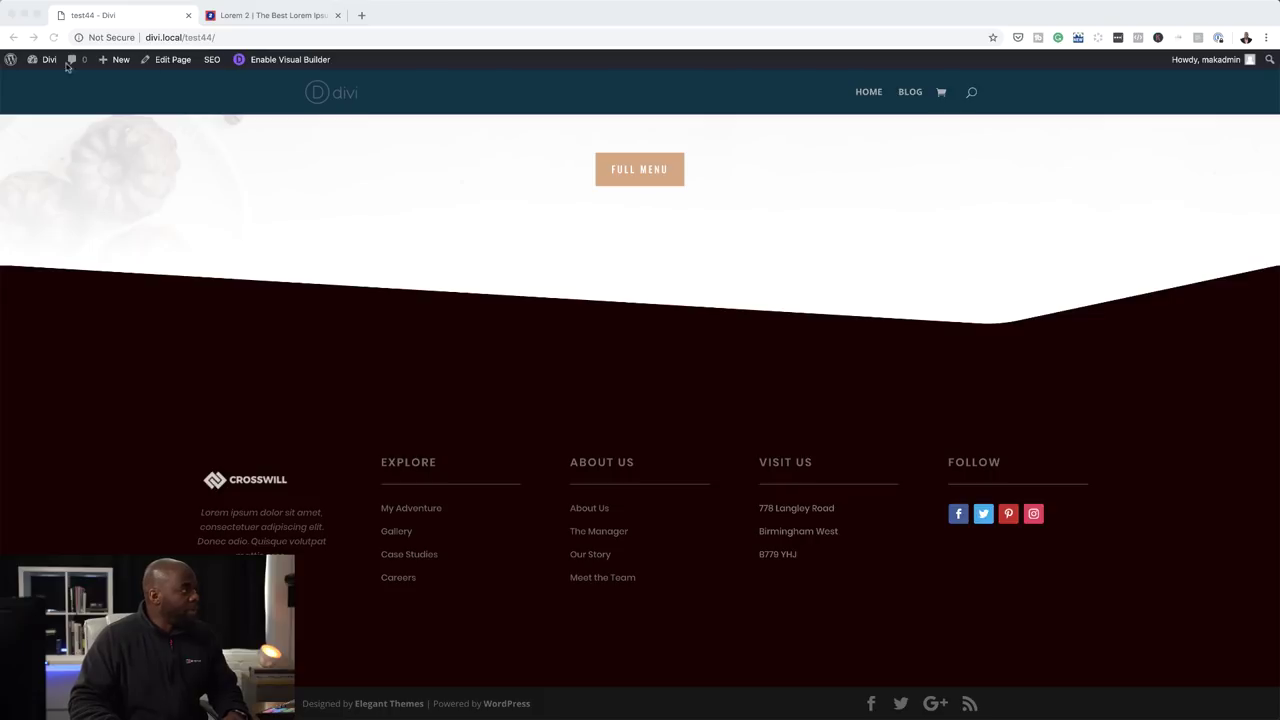
# From the WordPress Dashboard, add a new page titled 'Divi main footer'.
pyautogui.moveTo(49, 62)
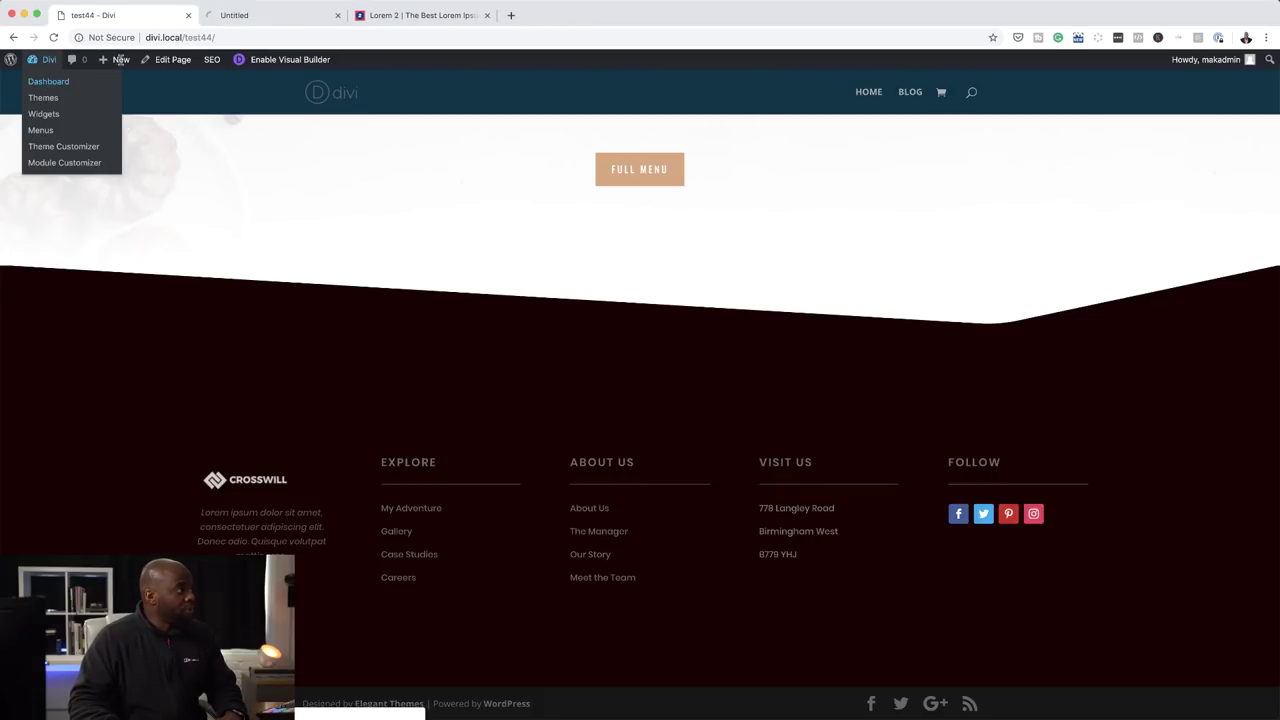
pyautogui.hotkey('ctrl', 'Tab')
pyautogui.moveTo(47, 207)
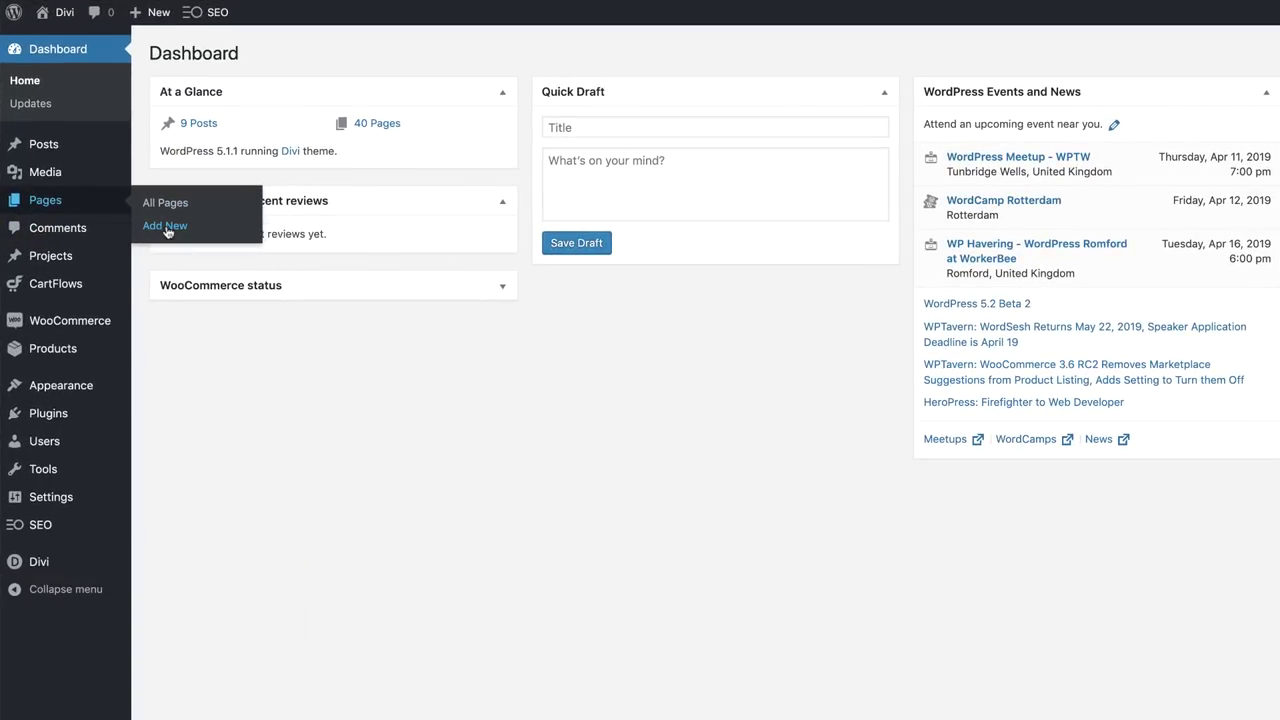
pyautogui.click(165, 226)
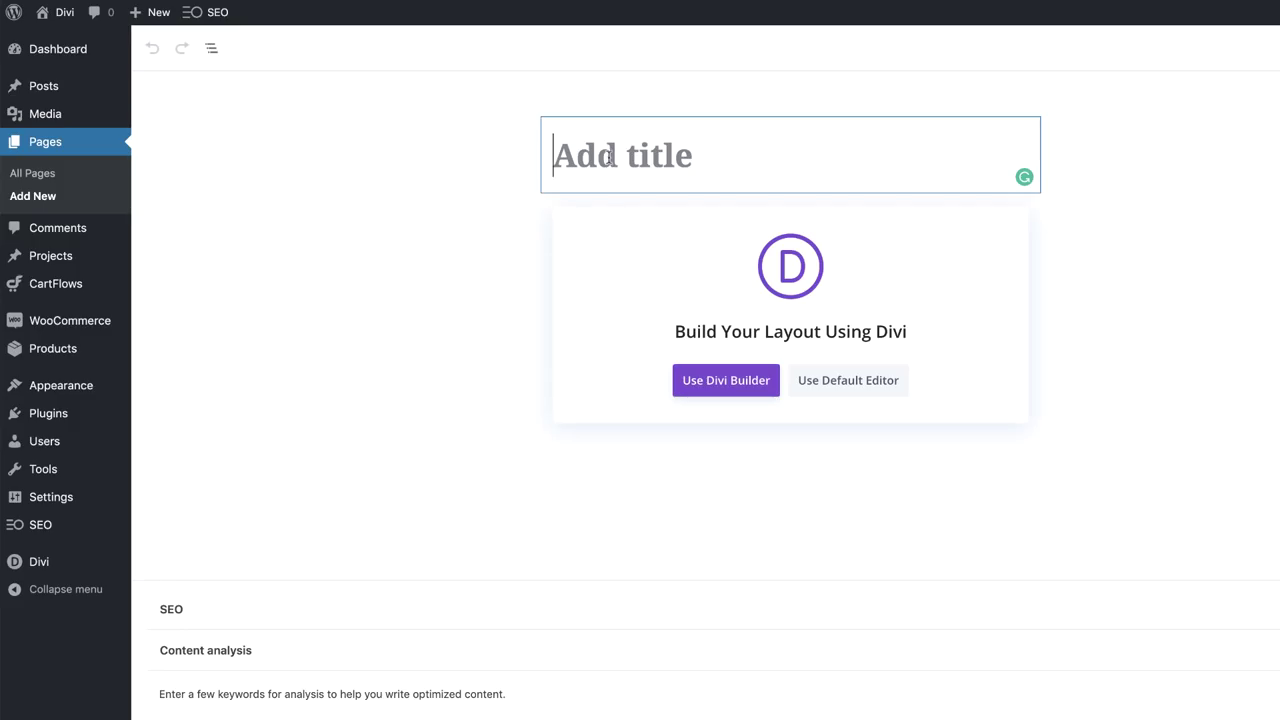
pyautogui.write('Div')
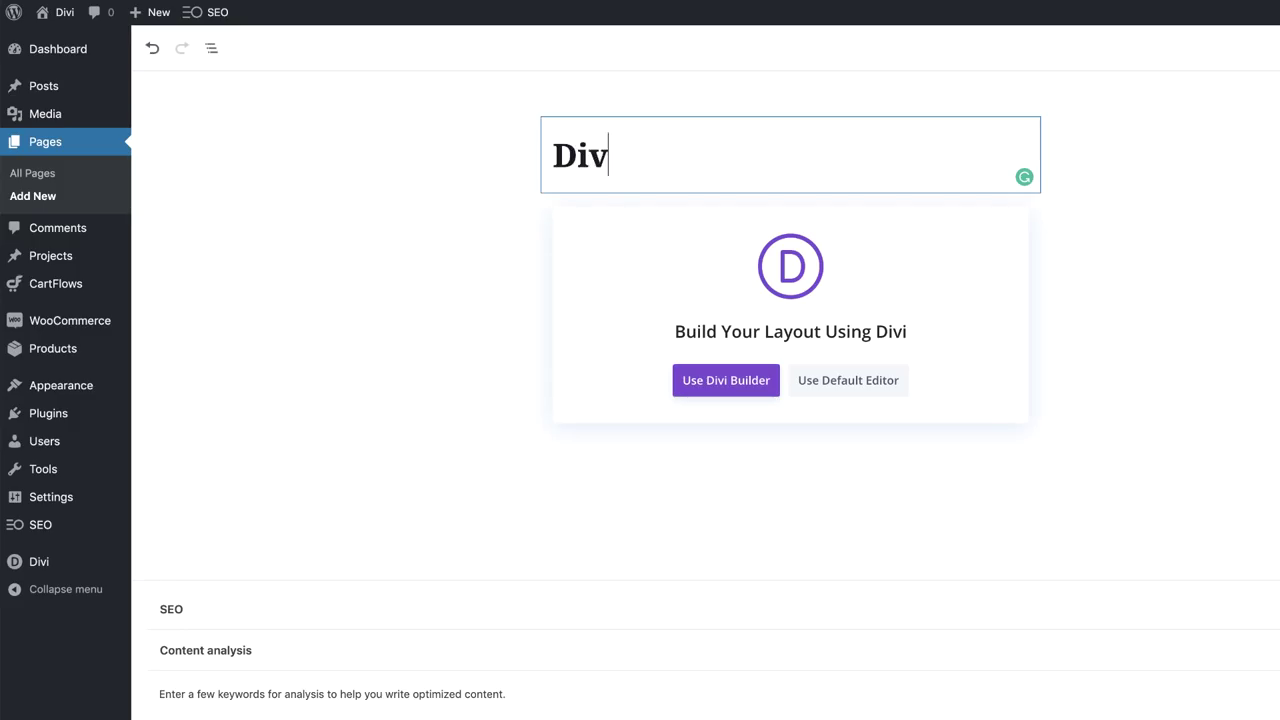
pyautogui.write('i main footer')
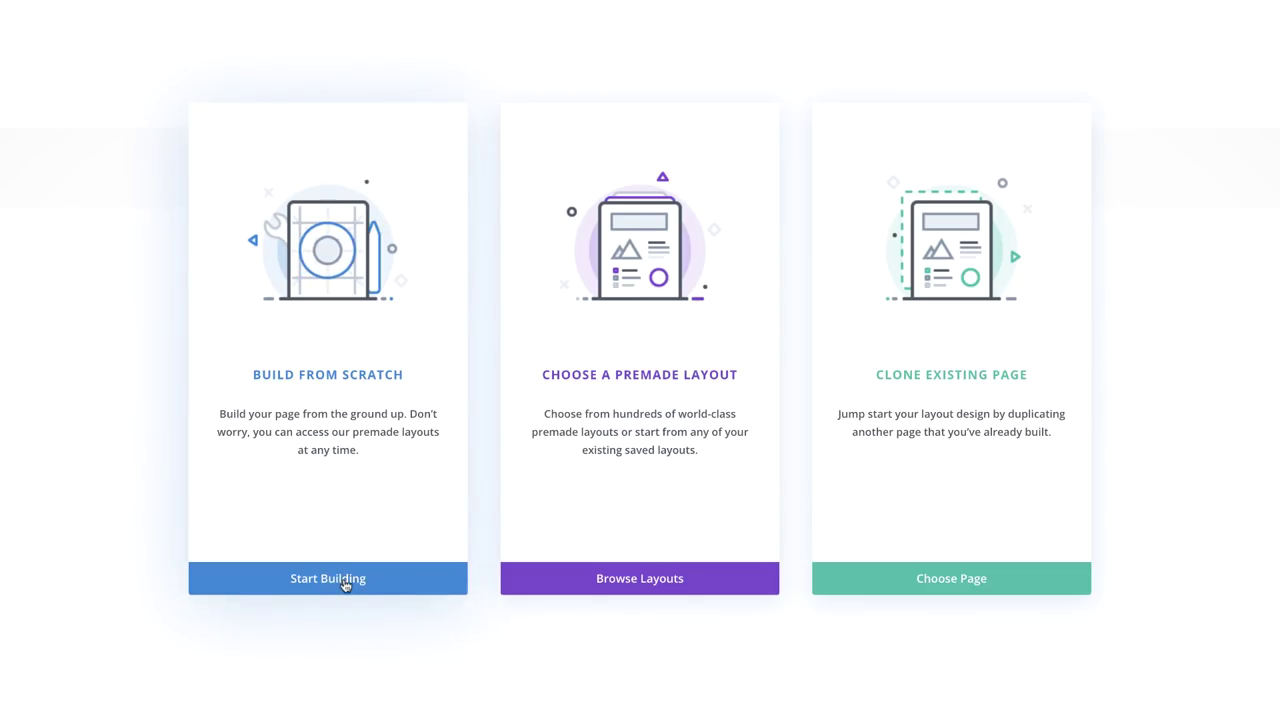
# Build from scratch with a five-column row and add an Image module to its first column.
pyautogui.click(345, 585)
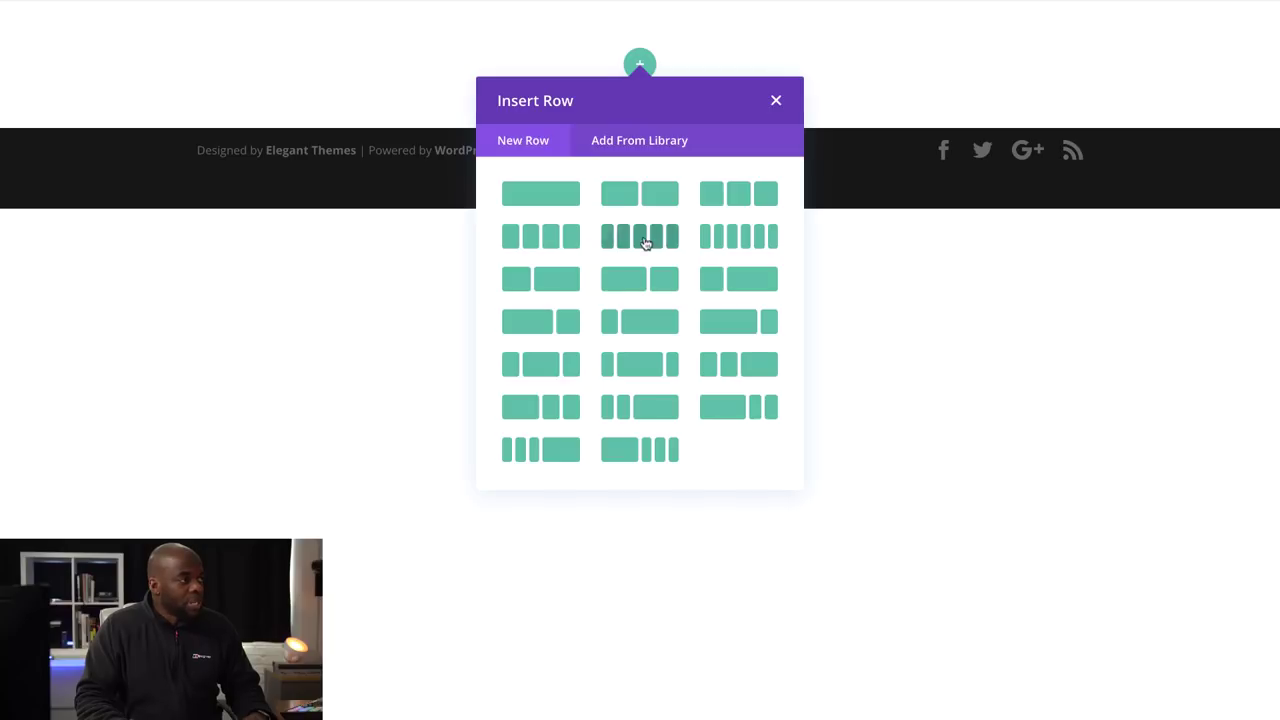
pyautogui.click(645, 238)
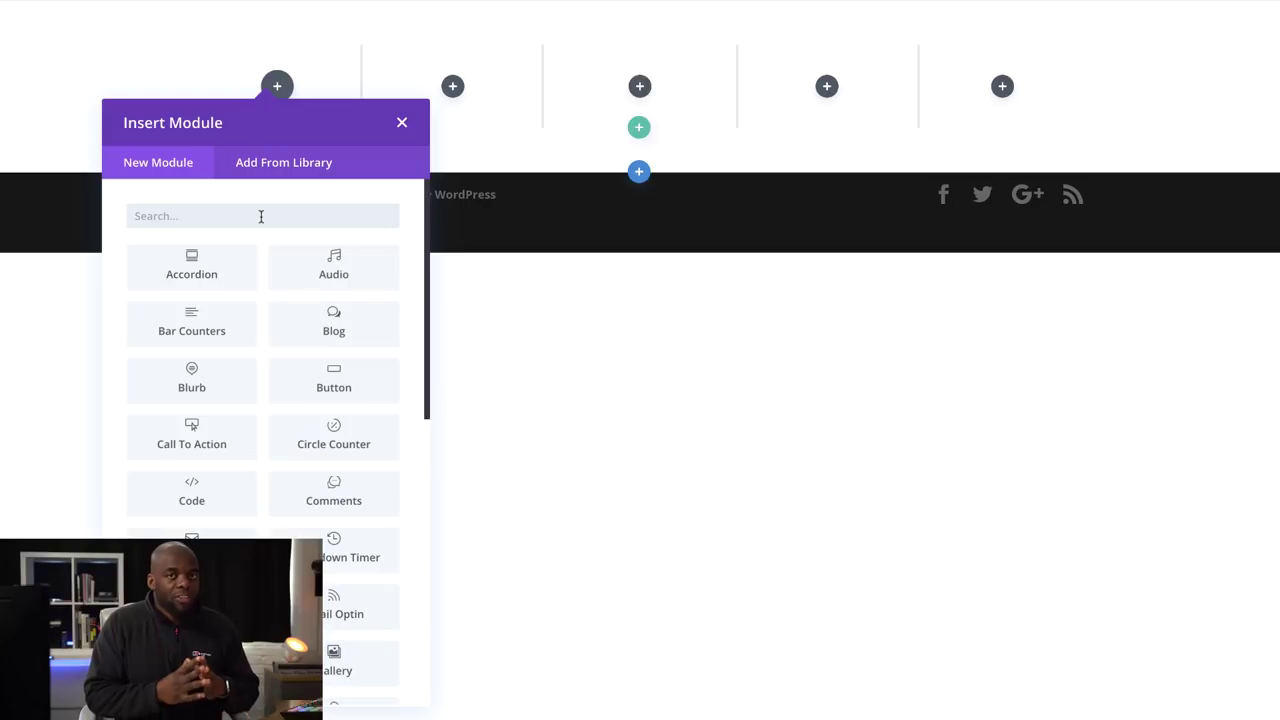
pyautogui.write('i')
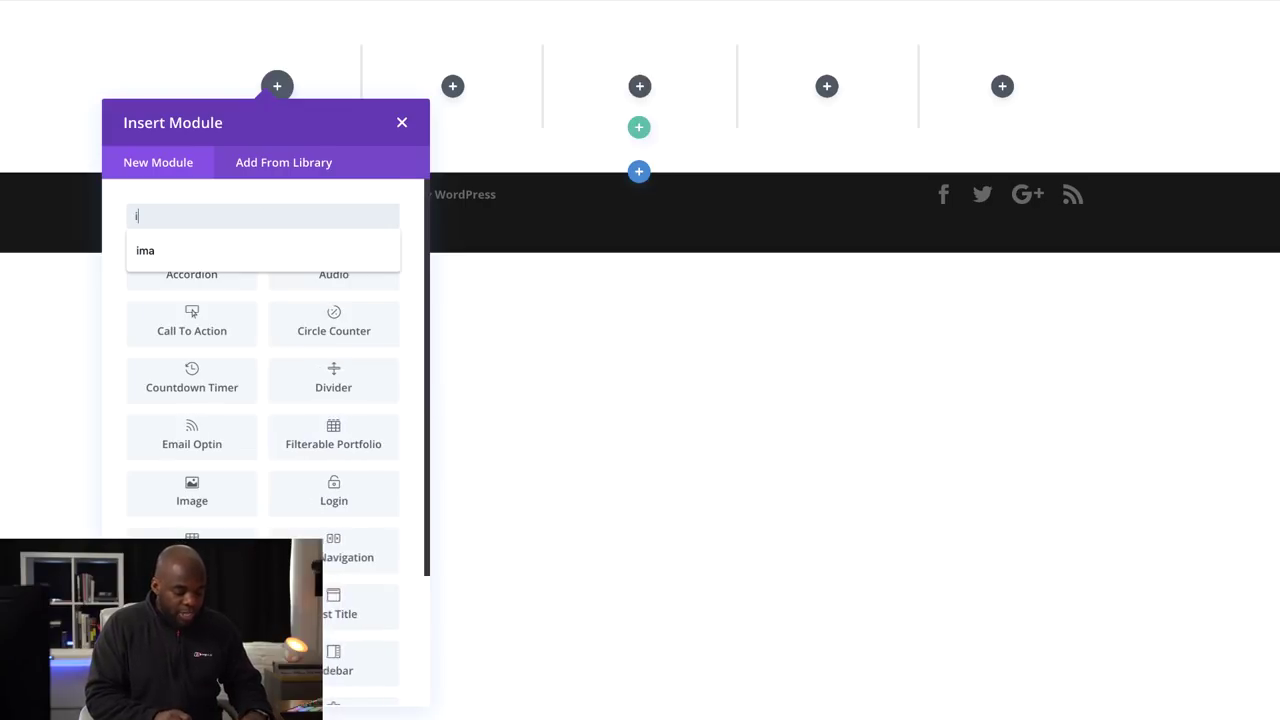
pyautogui.write('ma')
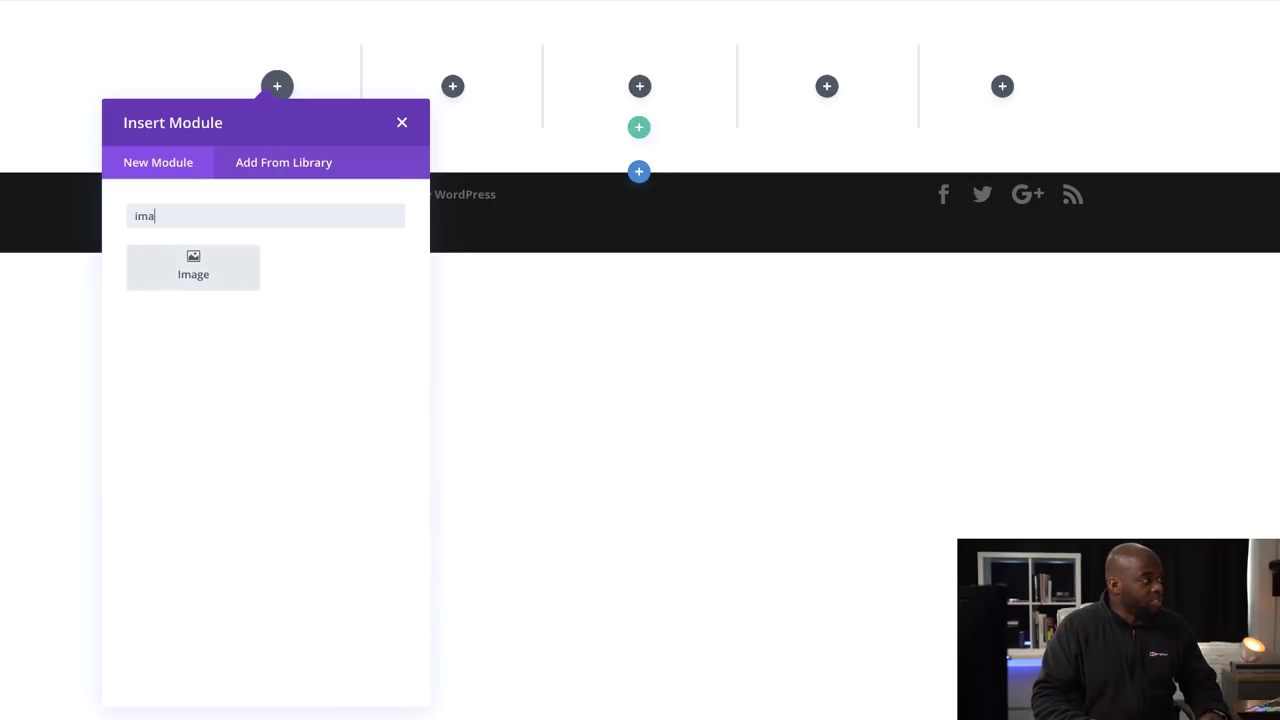
pyautogui.click(233, 268)
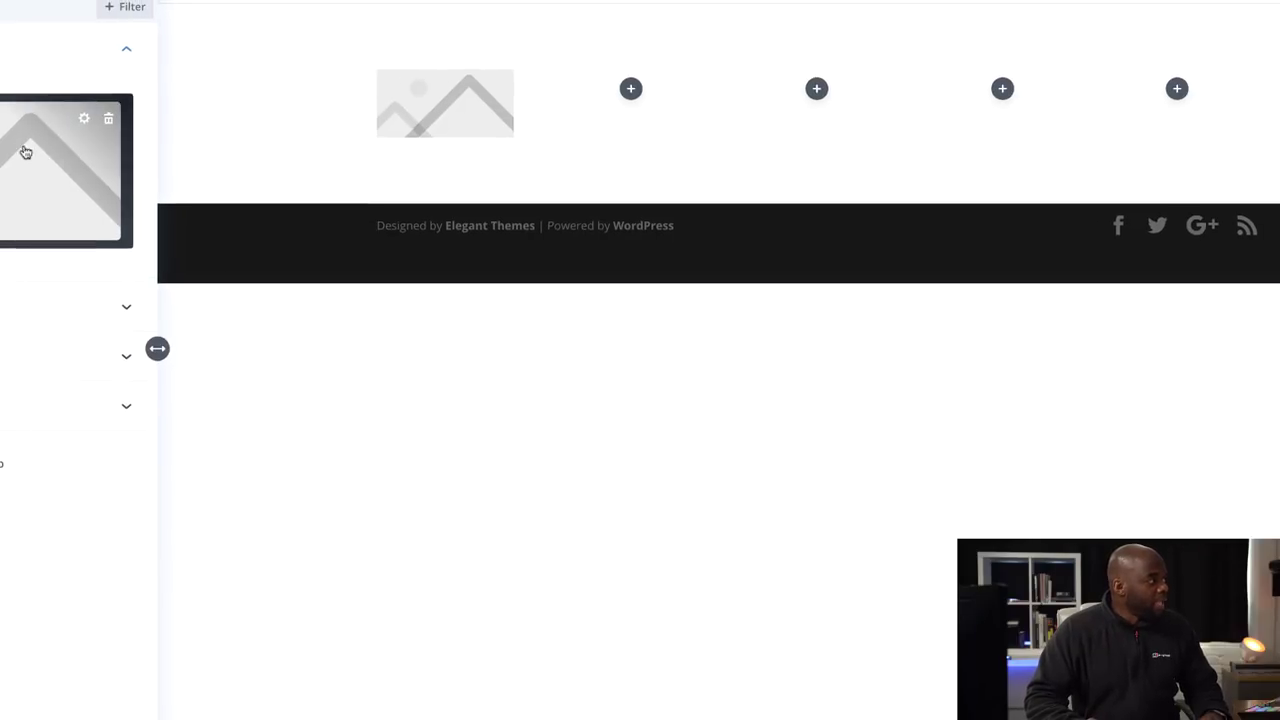
# Choose the LOUDNICK logo from the Media Library and insert it into the image module.
pyautogui.click(44, 155)
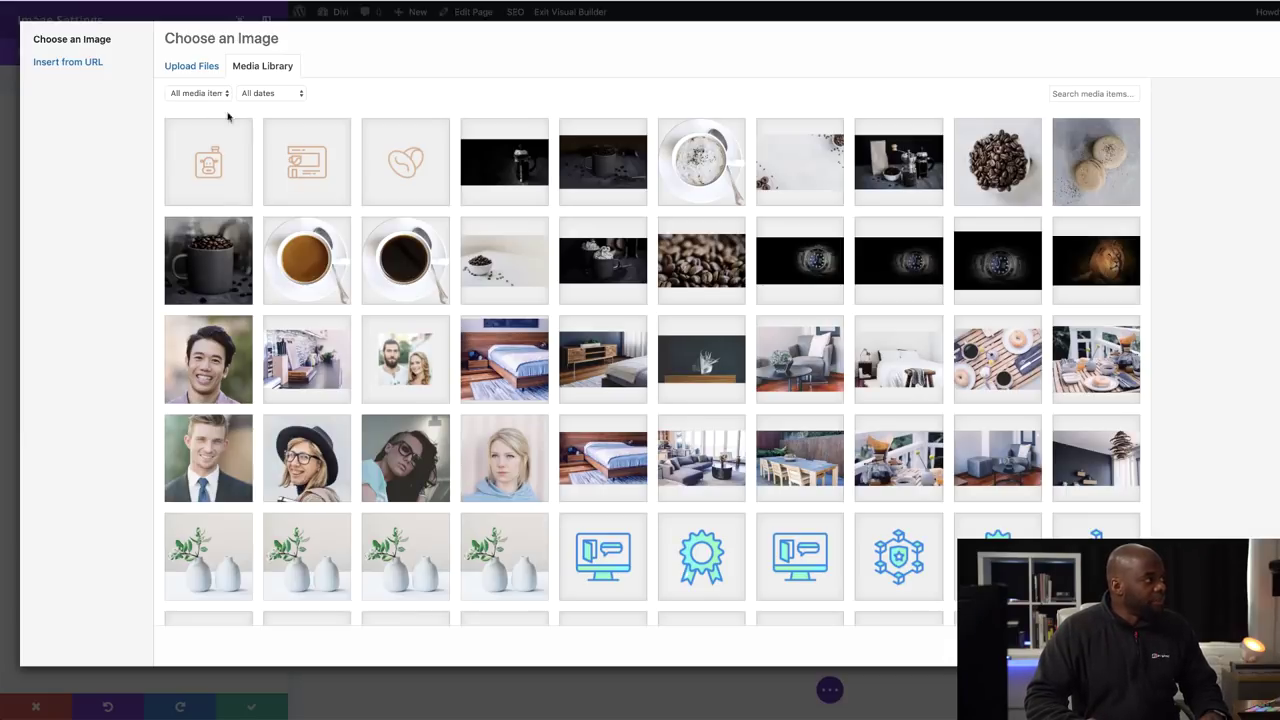
pyautogui.scroll(-10, 866, 424)
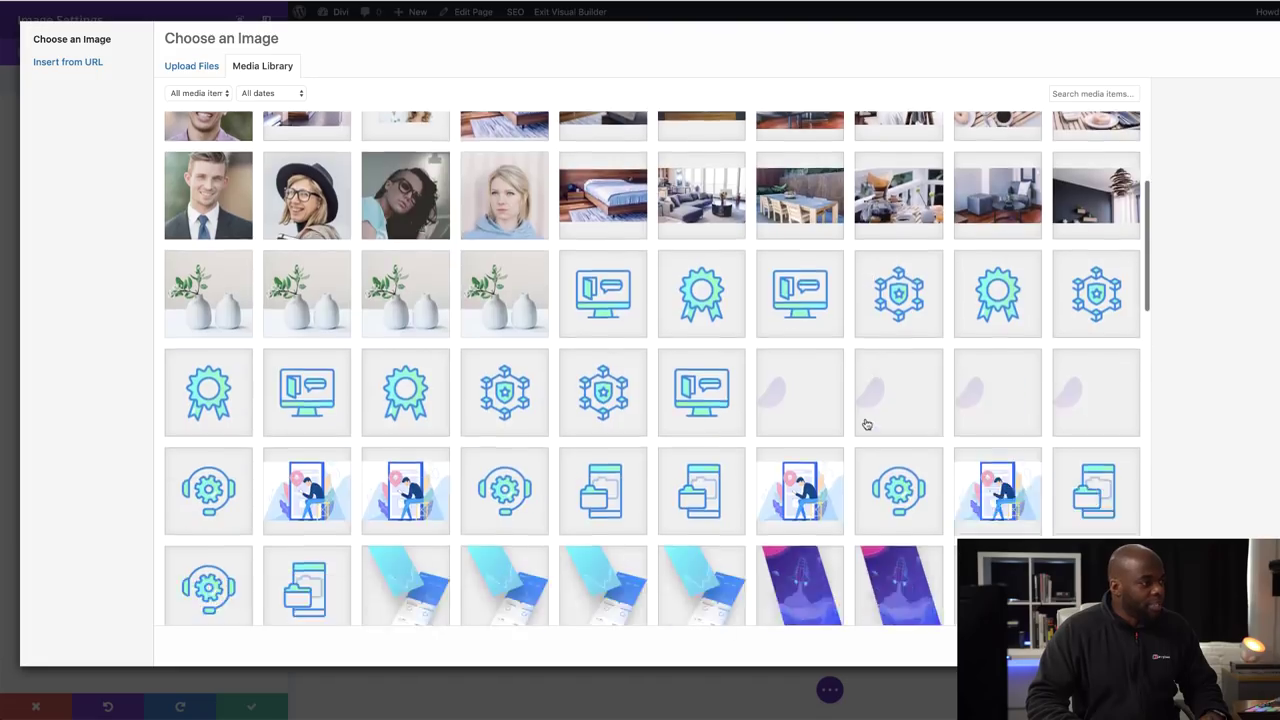
pyautogui.scroll(-5, 866, 424)
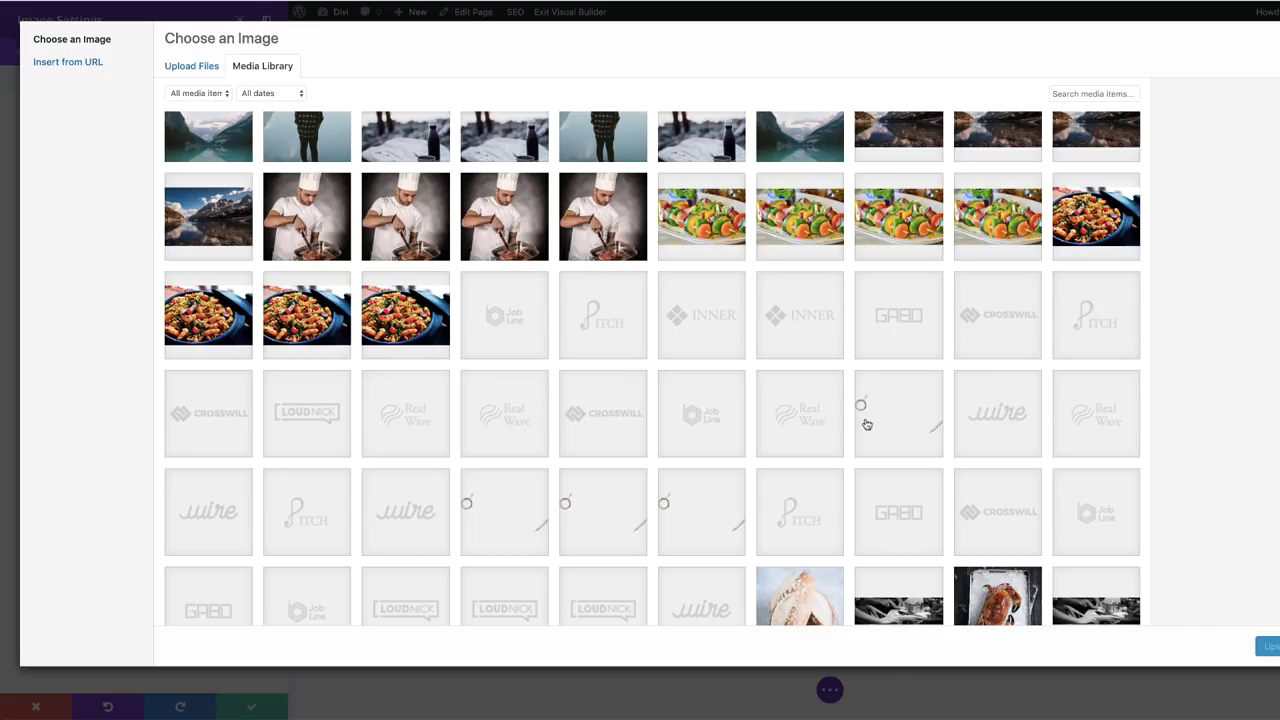
pyautogui.scroll(-2, 534, 460)
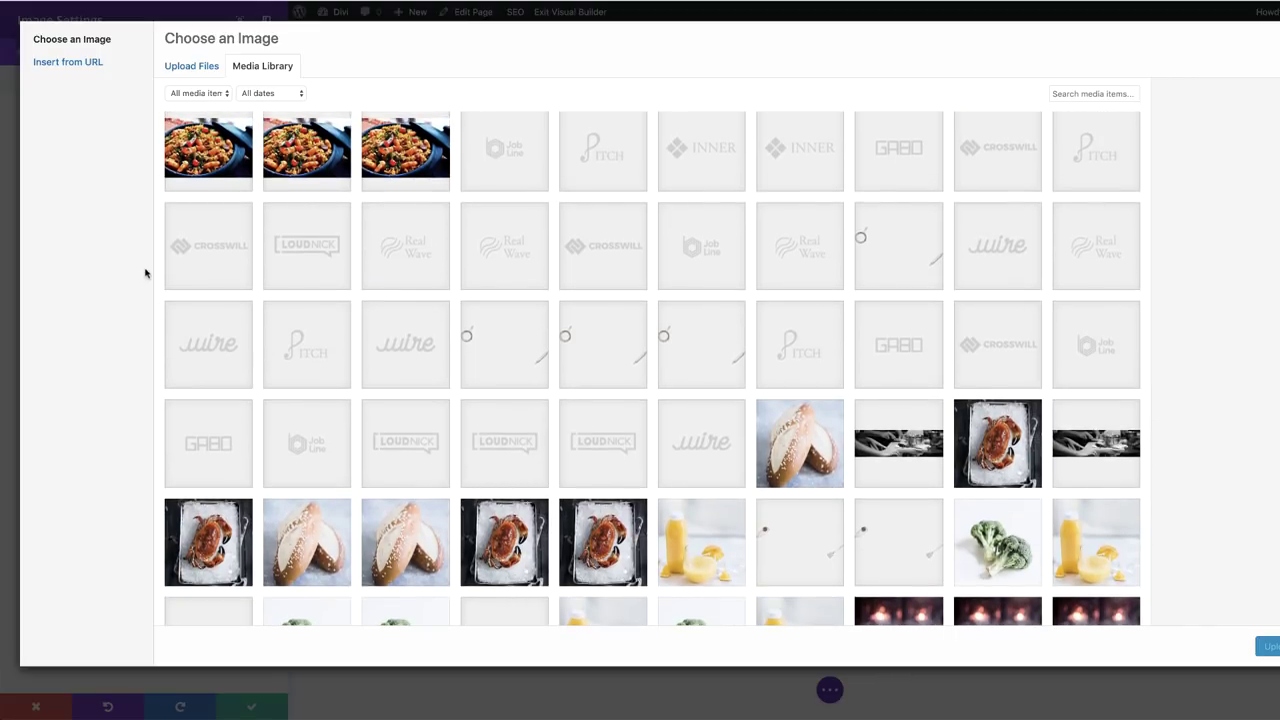
pyautogui.click(319, 248)
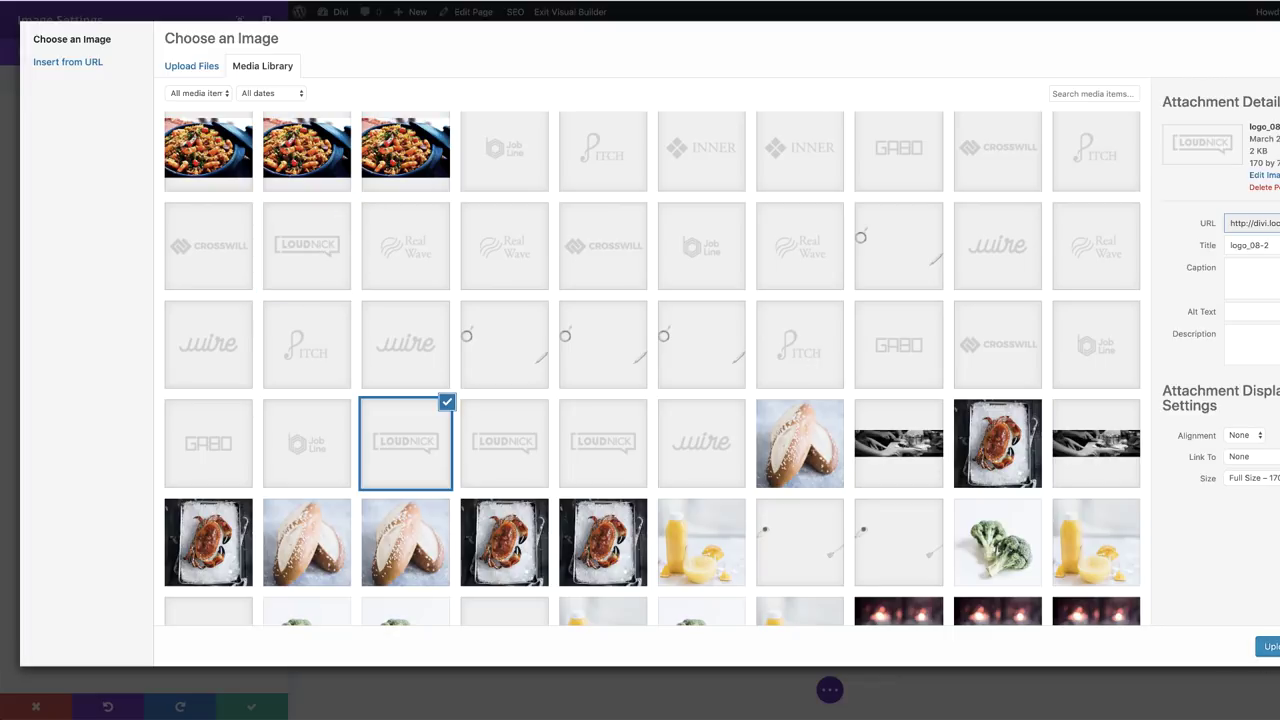
pyautogui.click(1268, 646)
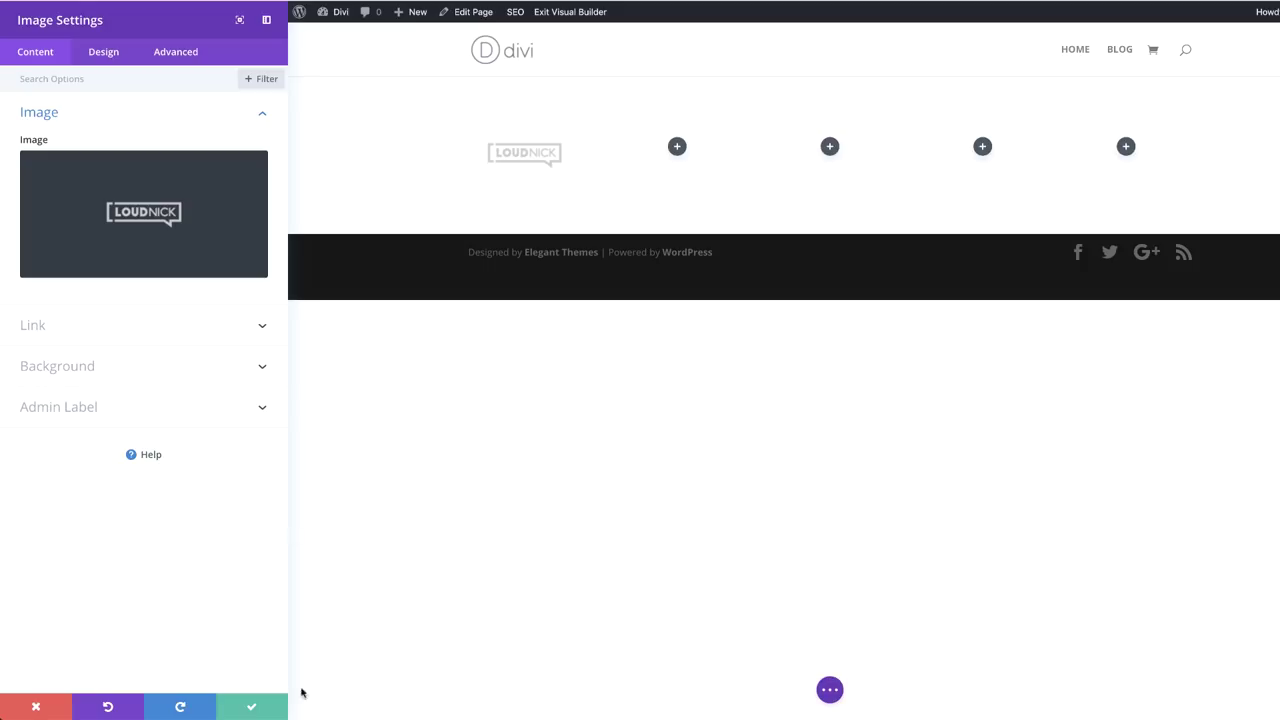
# Save the image module and give the section a dark grey #212121 background colour.
pyautogui.click(252, 707)
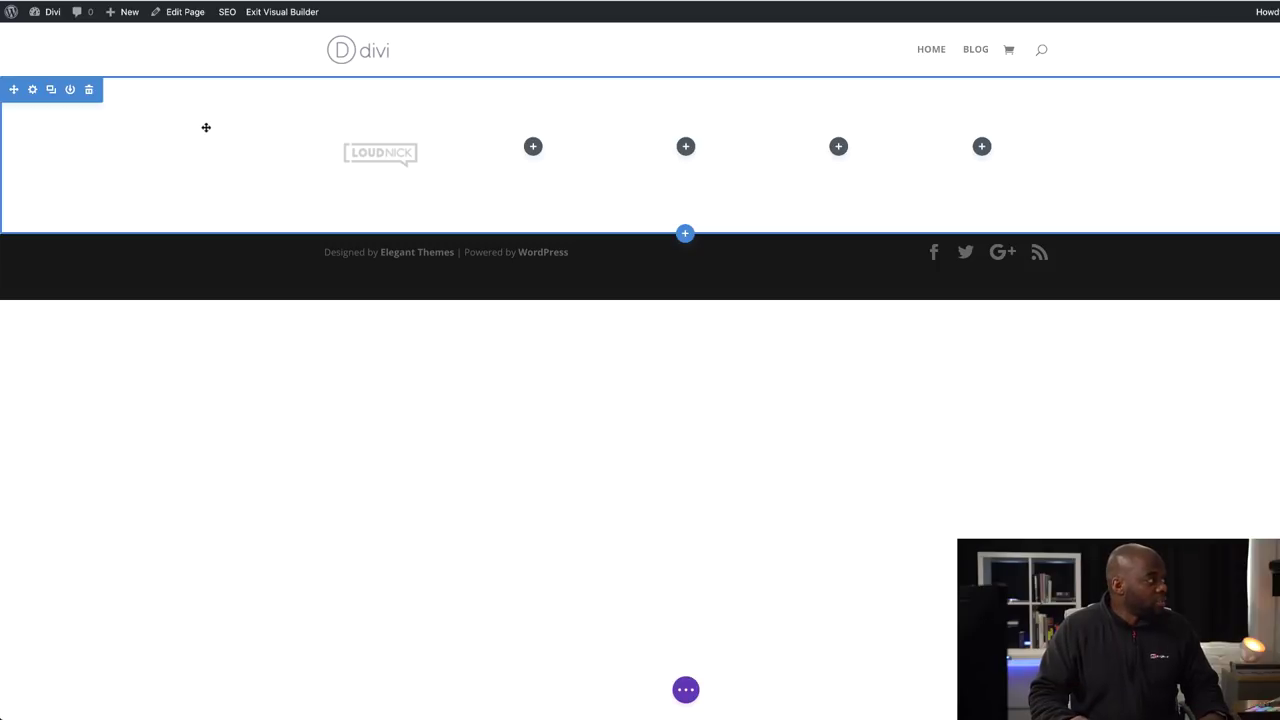
pyautogui.click(35, 90)
pyautogui.click(85, 156)
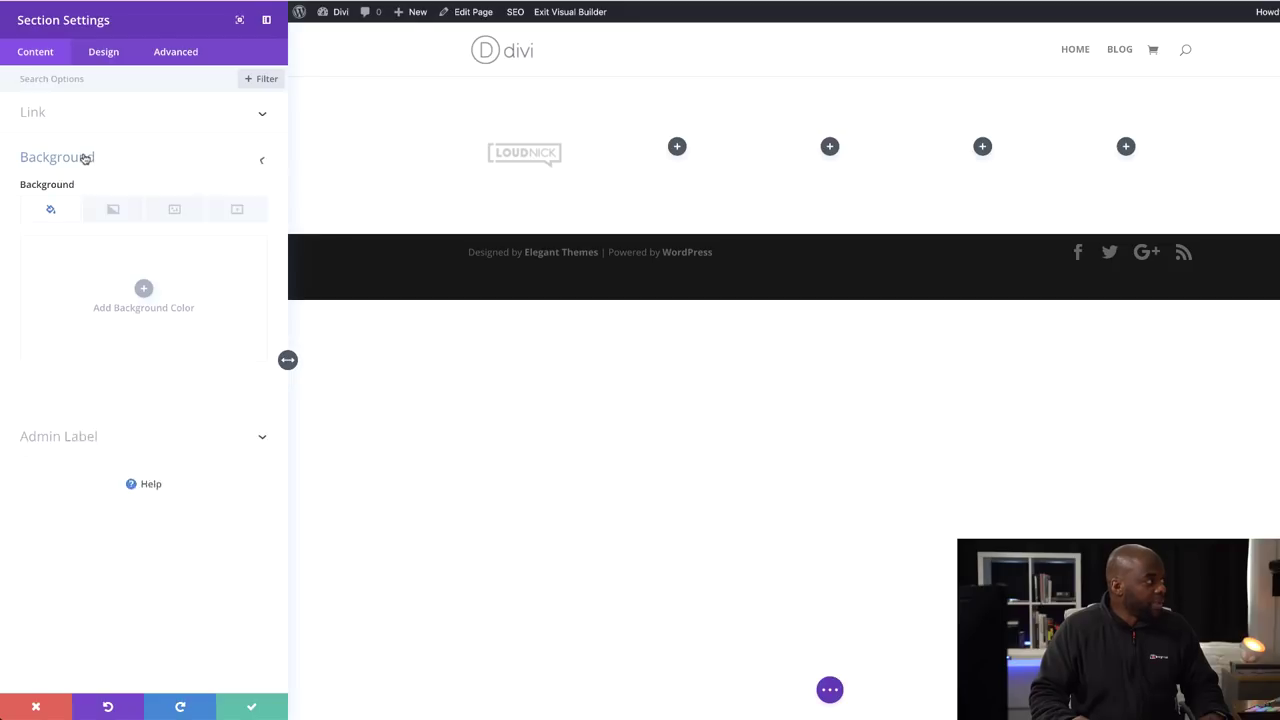
pyautogui.click(143, 293)
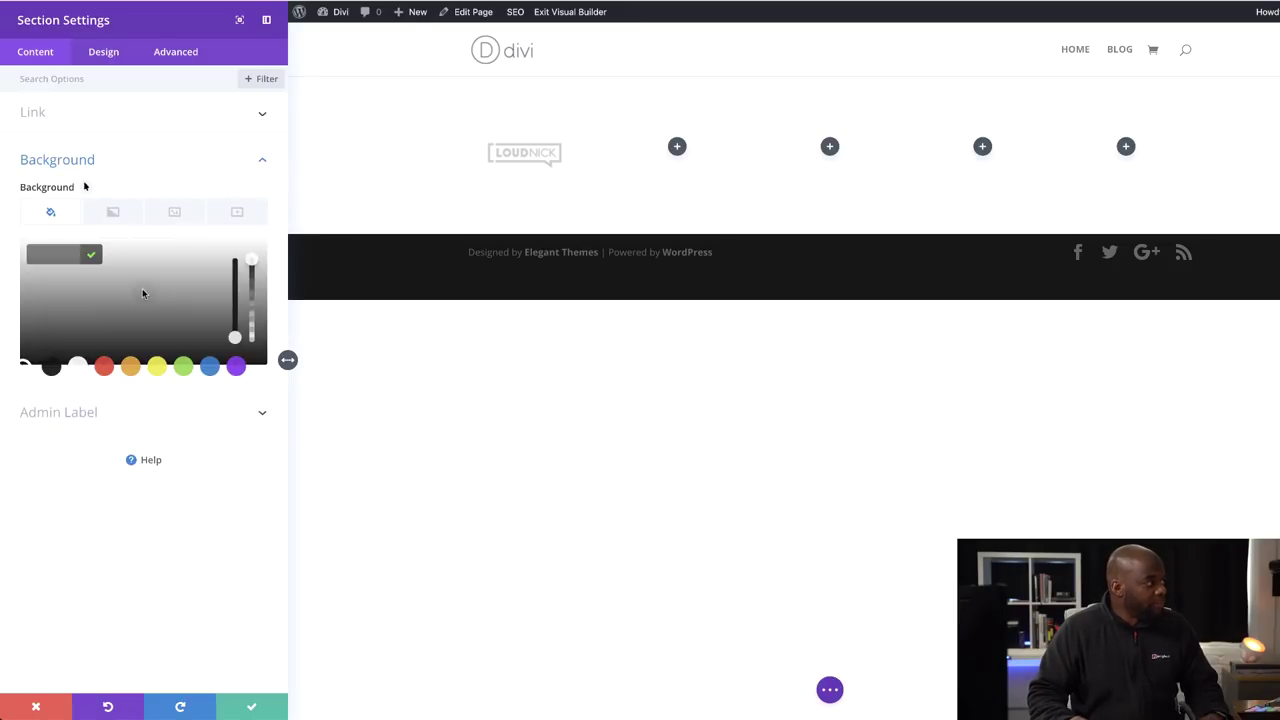
pyautogui.click(52, 368)
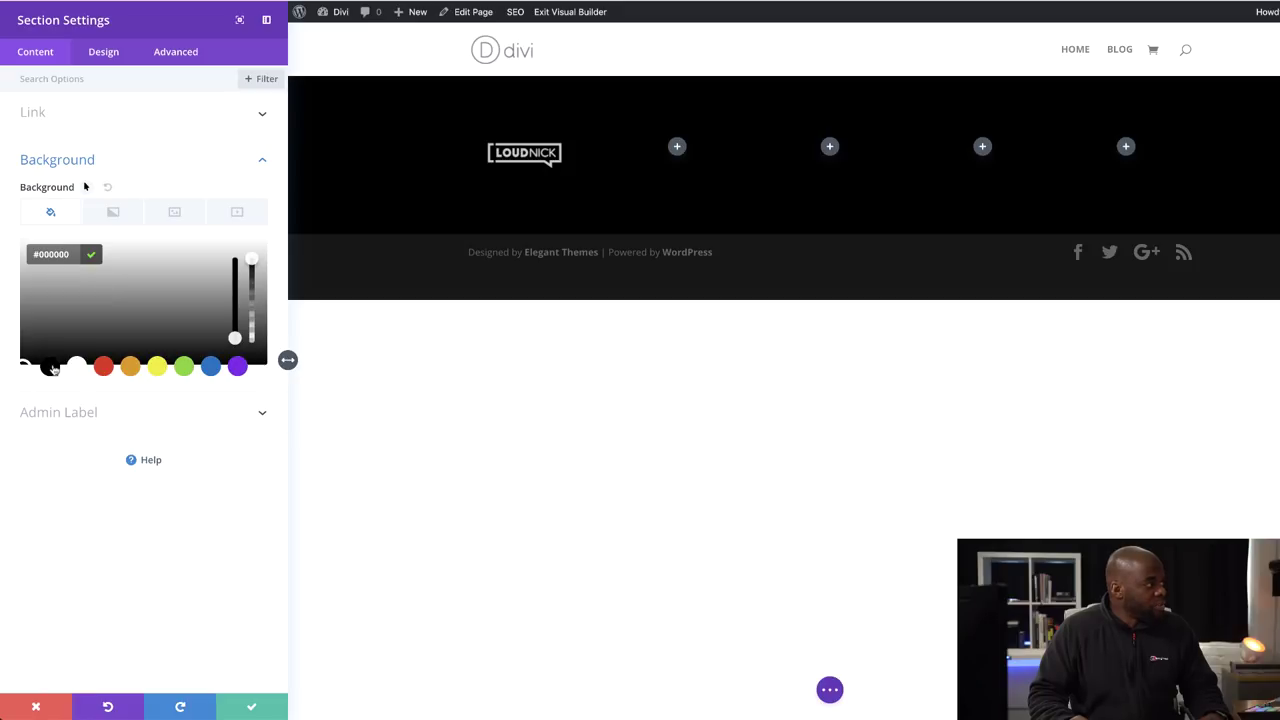
pyautogui.click(54, 322)
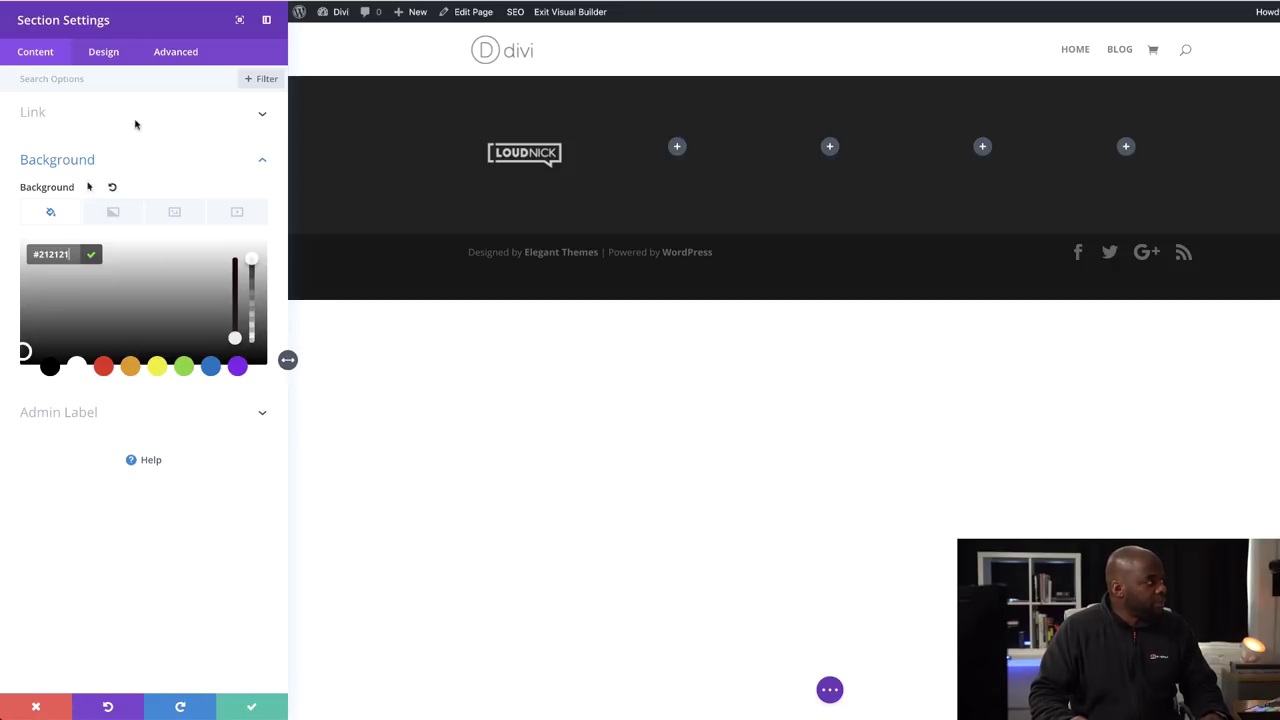
# Set the section's top and bottom padding to 116px and save the section settings.
pyautogui.click(108, 55)
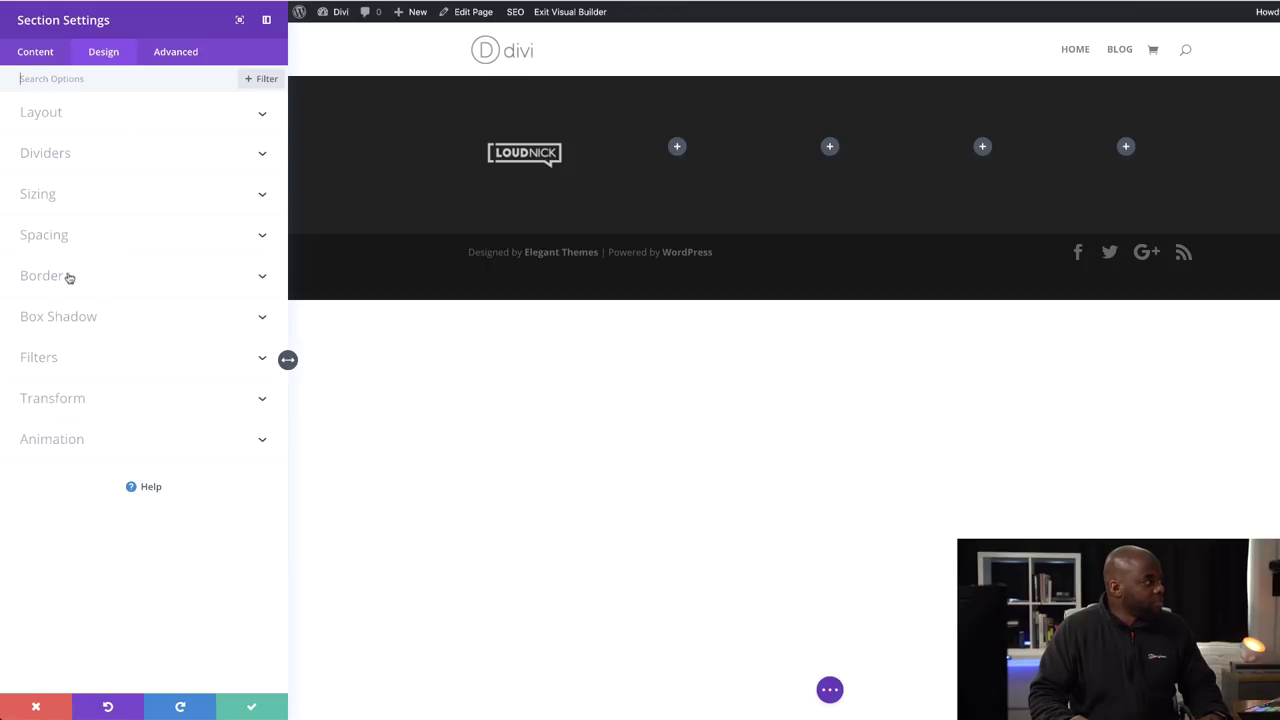
pyautogui.click(62, 241)
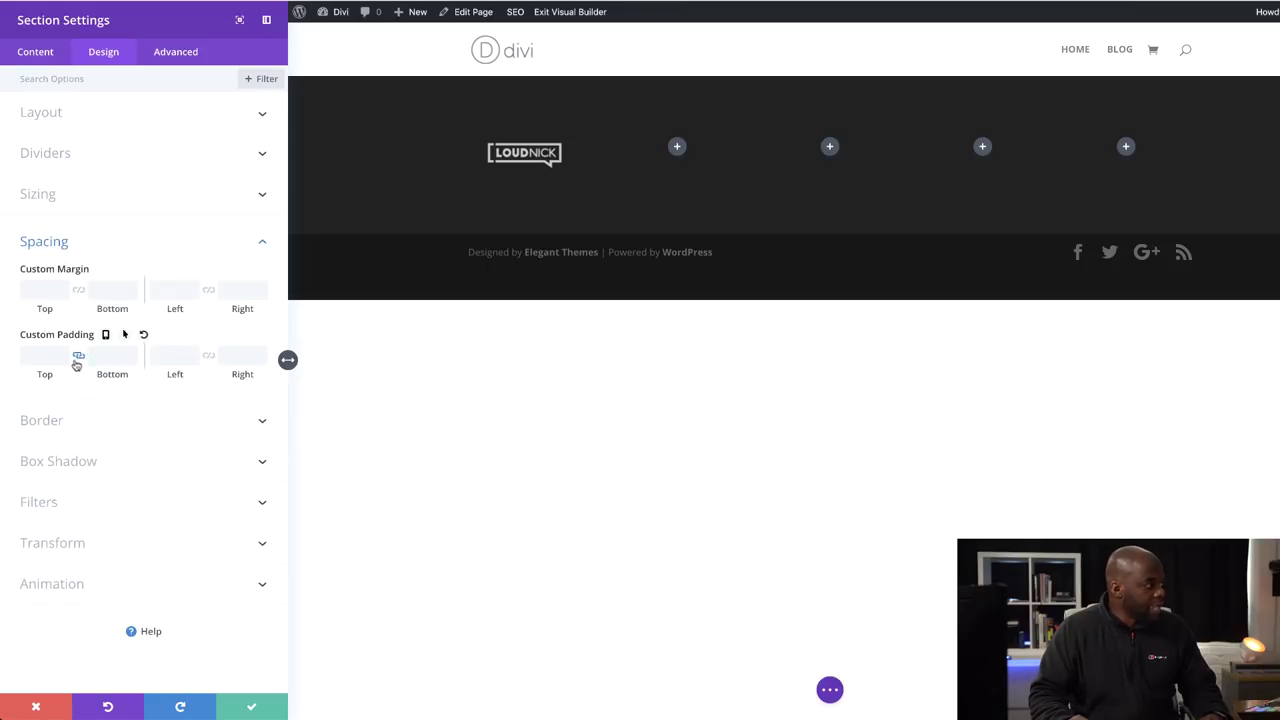
pyautogui.moveTo(44, 376); pyautogui.dragTo(125, 375)
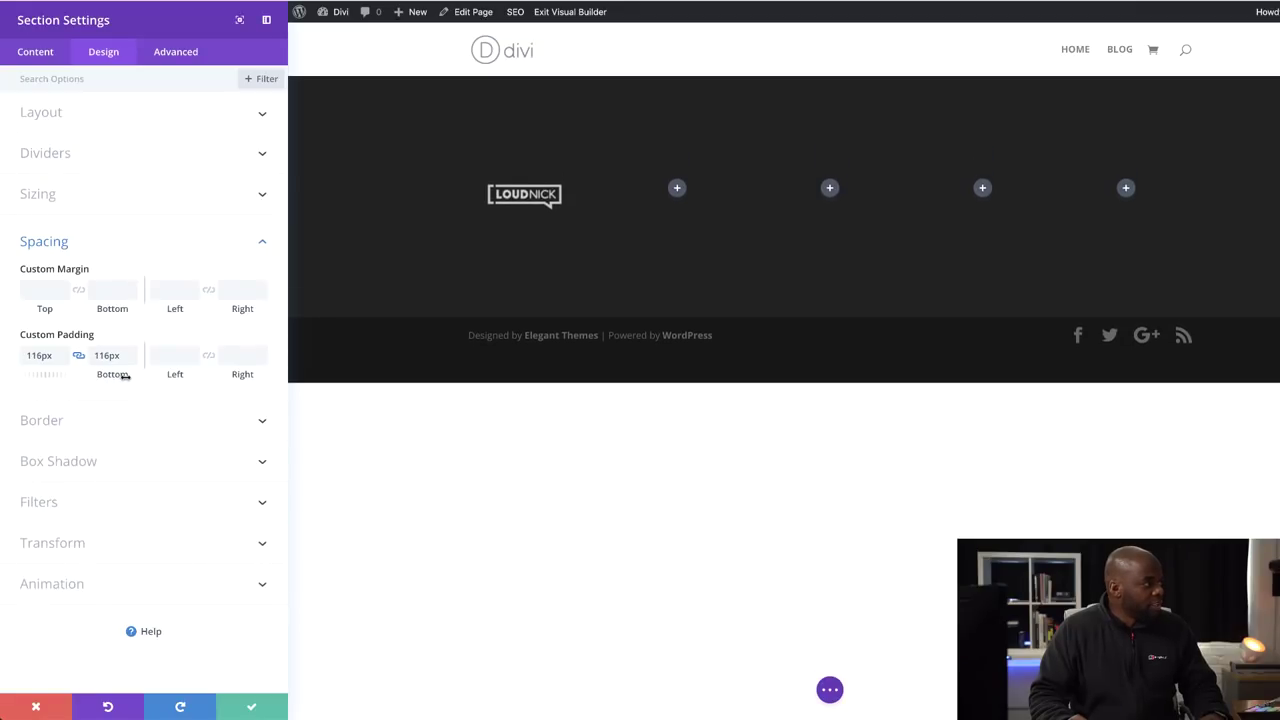
pyautogui.click(255, 708)
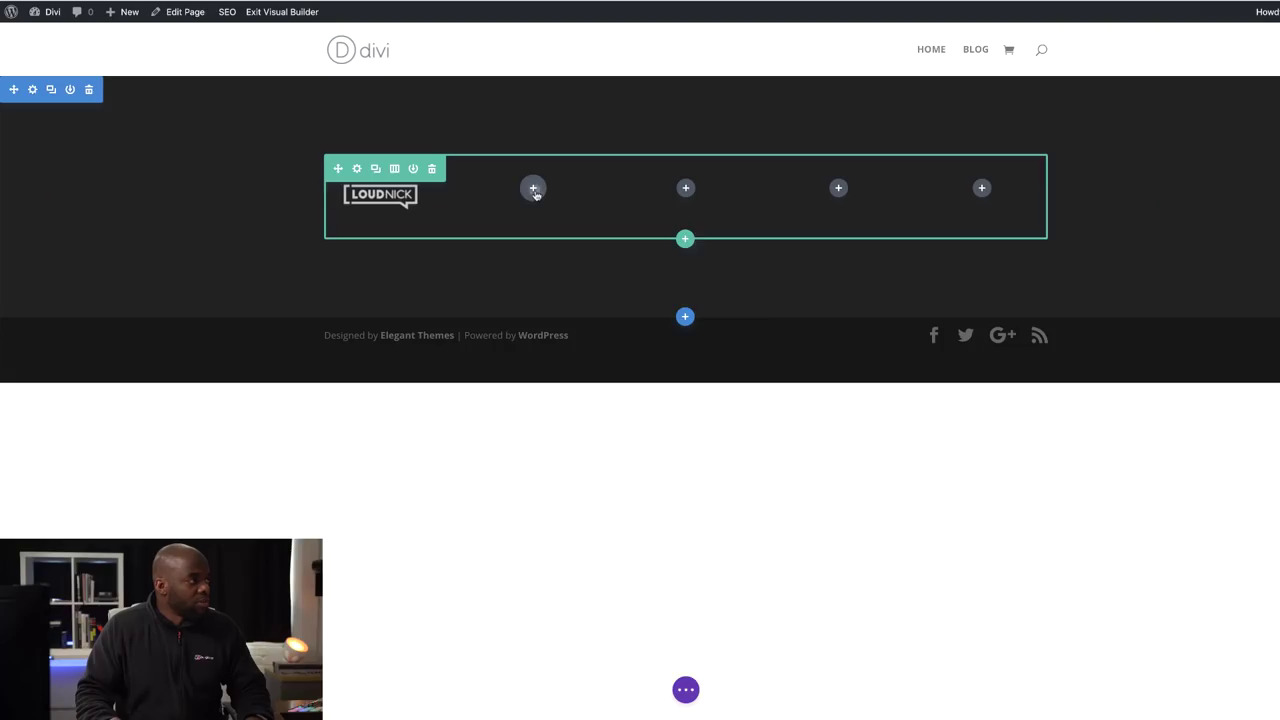
# Add a Text module to the second column.
pyautogui.click(533, 188)
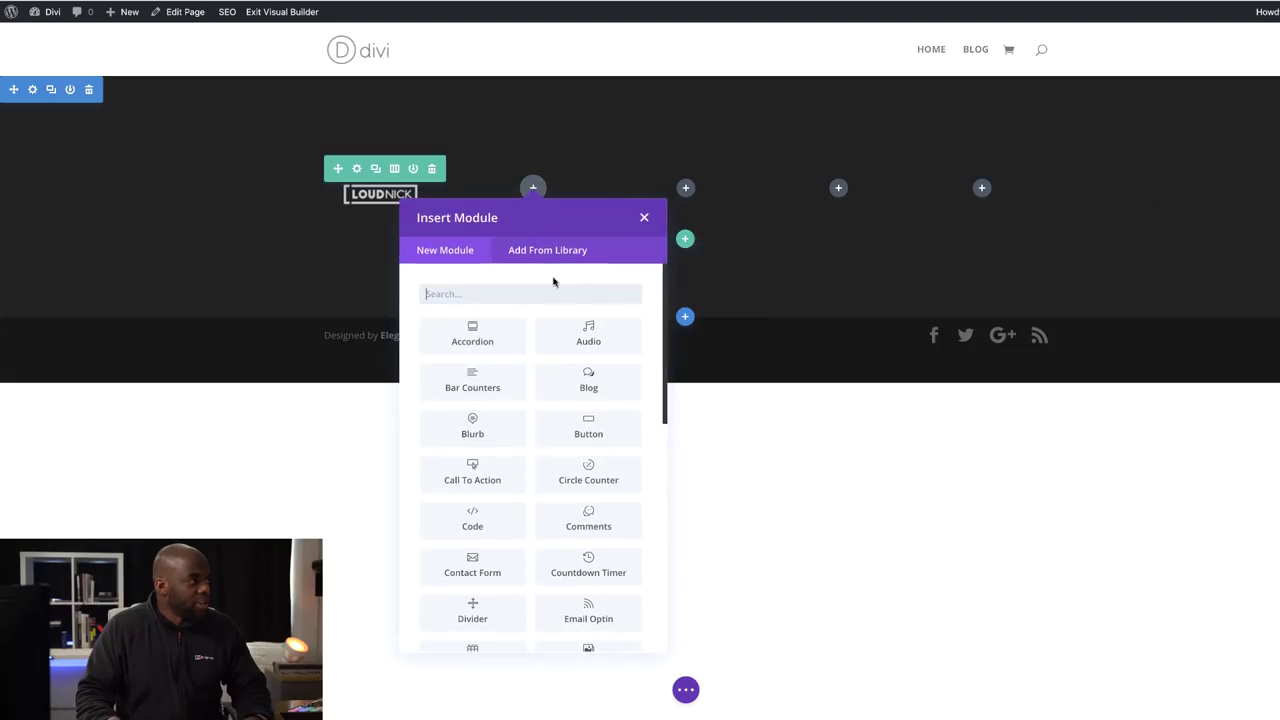
pyautogui.click(546, 294)
pyautogui.write('te')
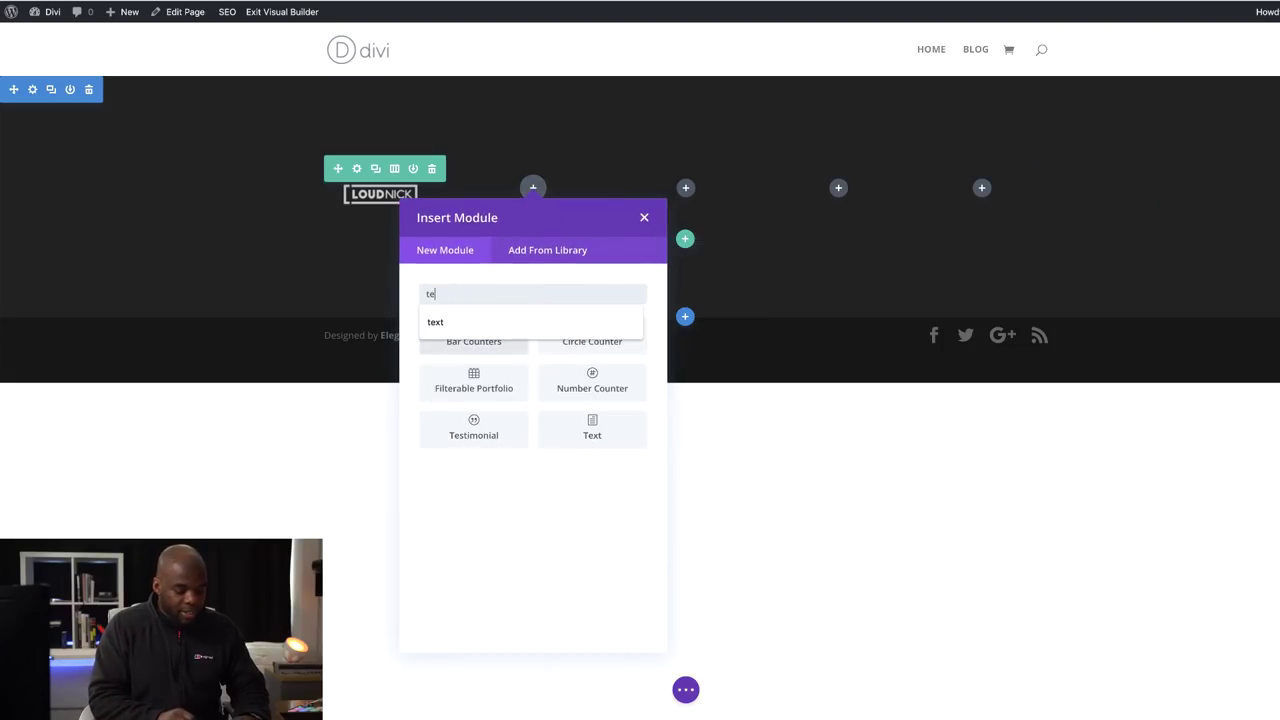
pyautogui.write('xt')
pyautogui.click(474, 330)
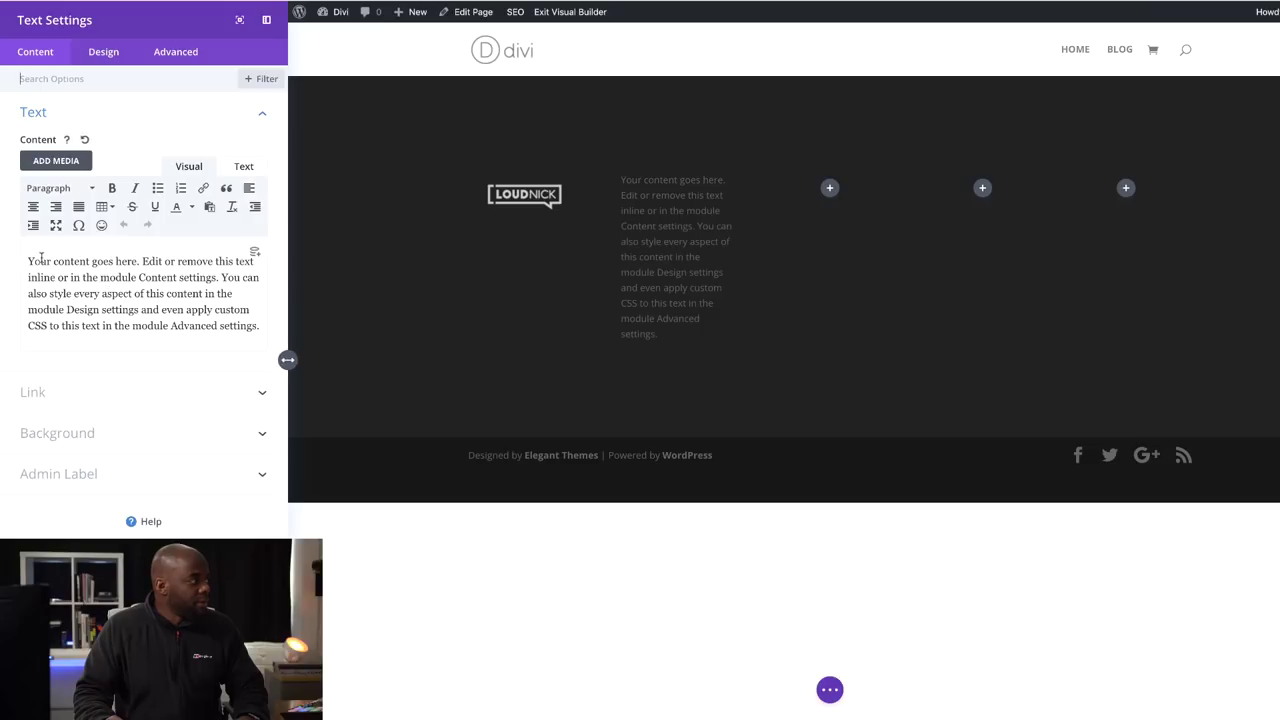
# Replace the placeholder text with 'Explore' formatted as Heading 2.
pyautogui.moveTo(46, 265); pyautogui.dragTo(258, 337)
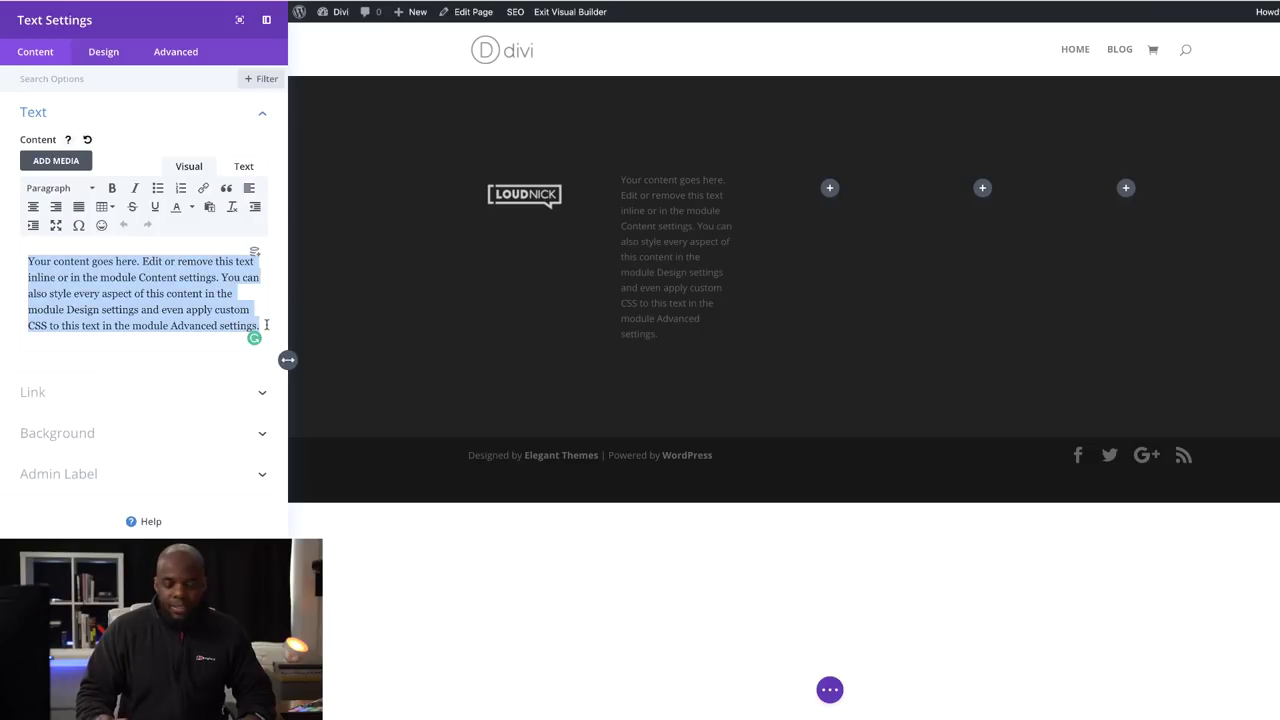
pyautogui.write('Ex')
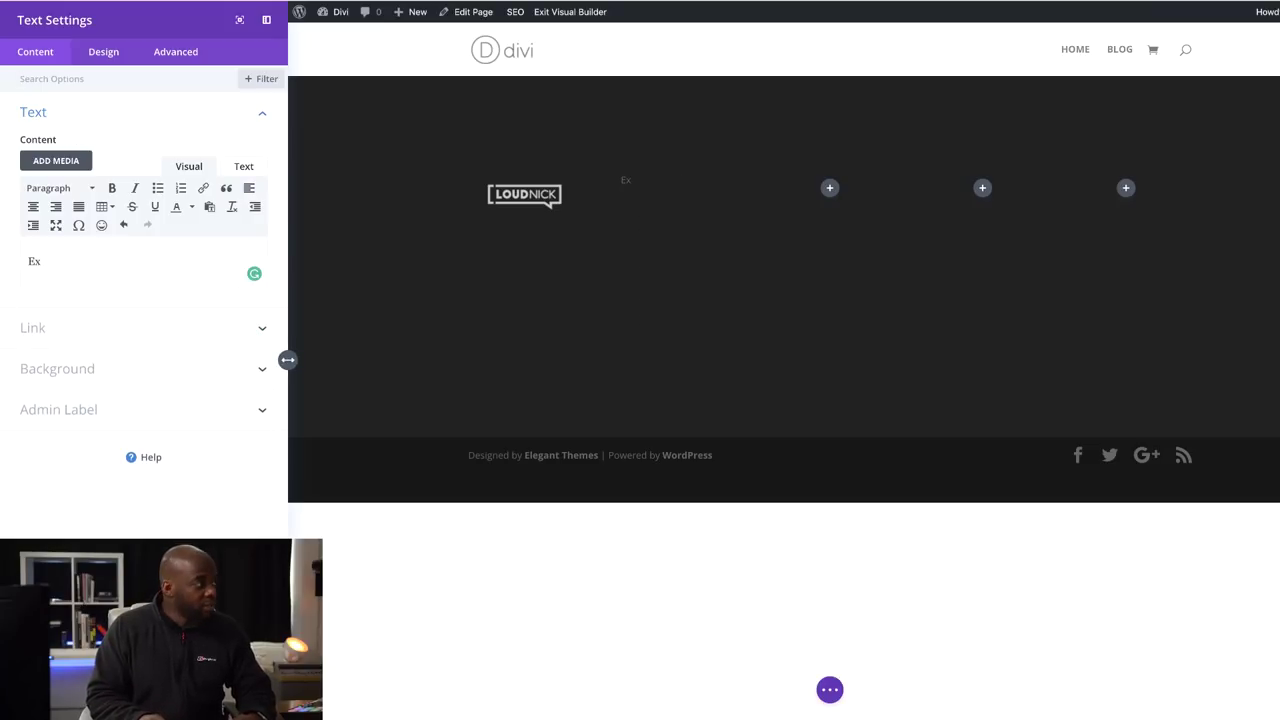
pyautogui.write('plore')
pyautogui.click(70, 192)
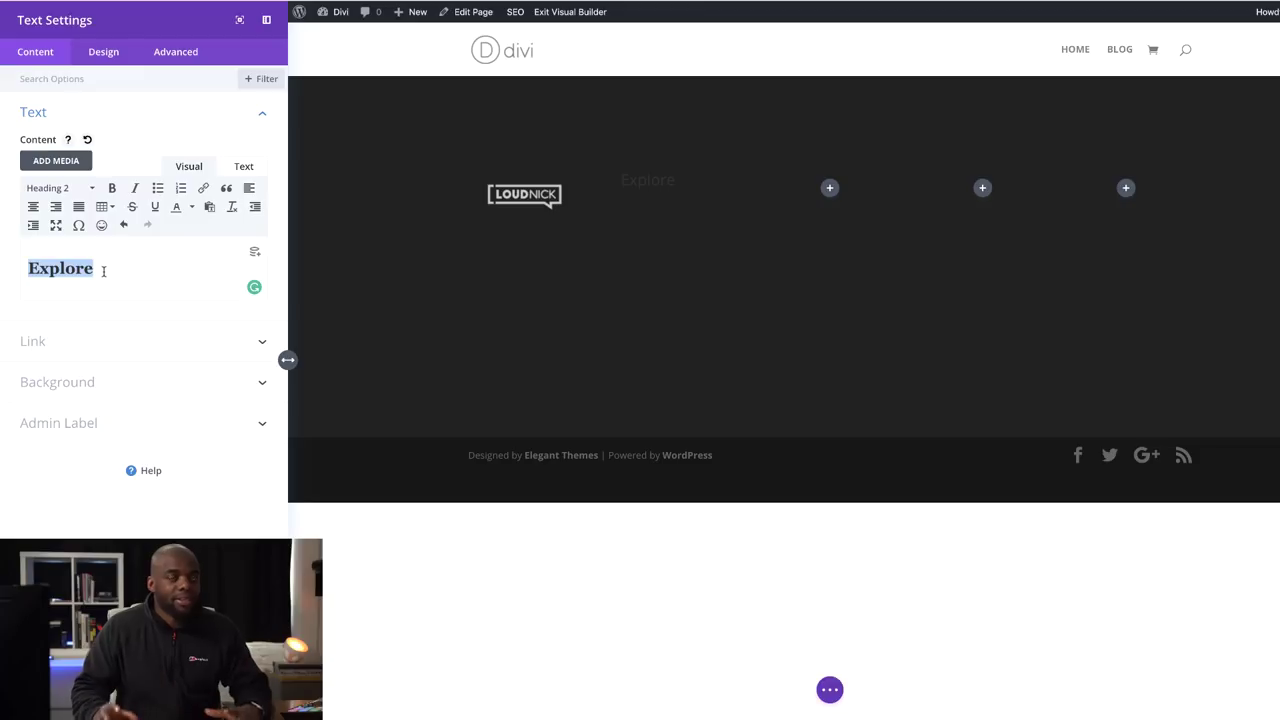
pyautogui.click(100, 58)
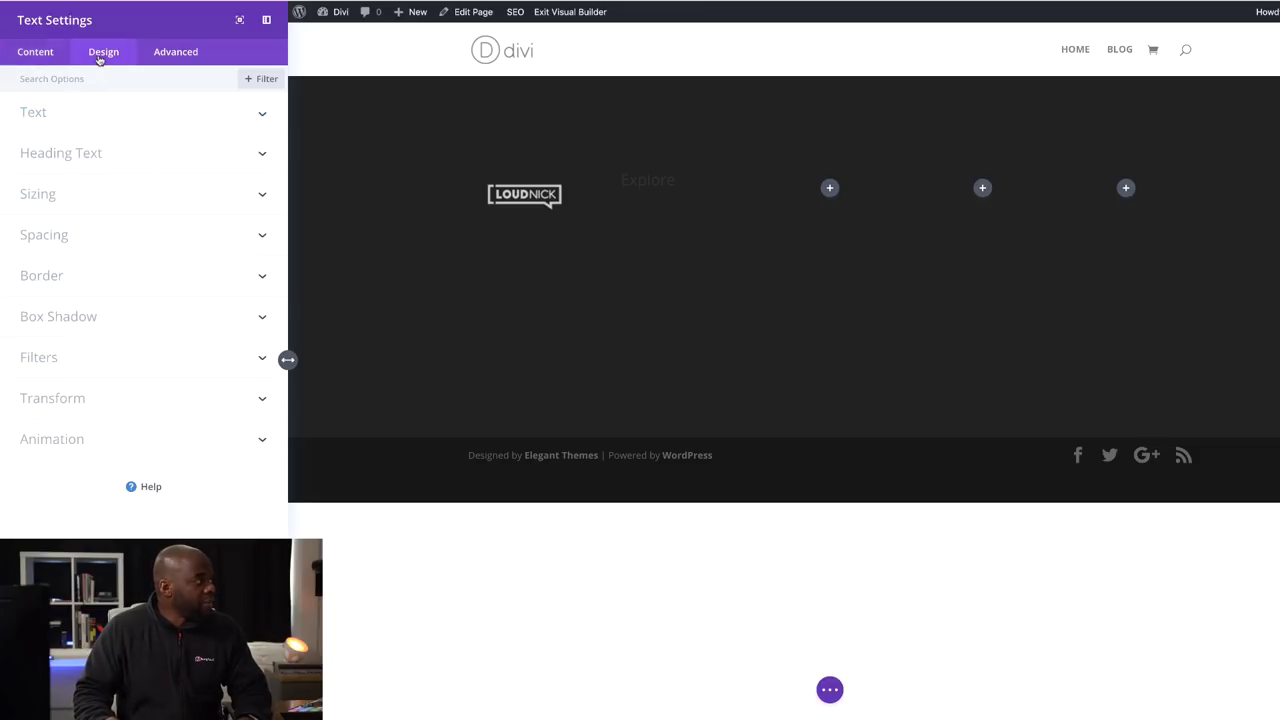
# Style the H2 heading text in the Poppins font and make it uppercase.
pyautogui.click(69, 156)
pyautogui.click(84, 124)
pyautogui.click(69, 177)
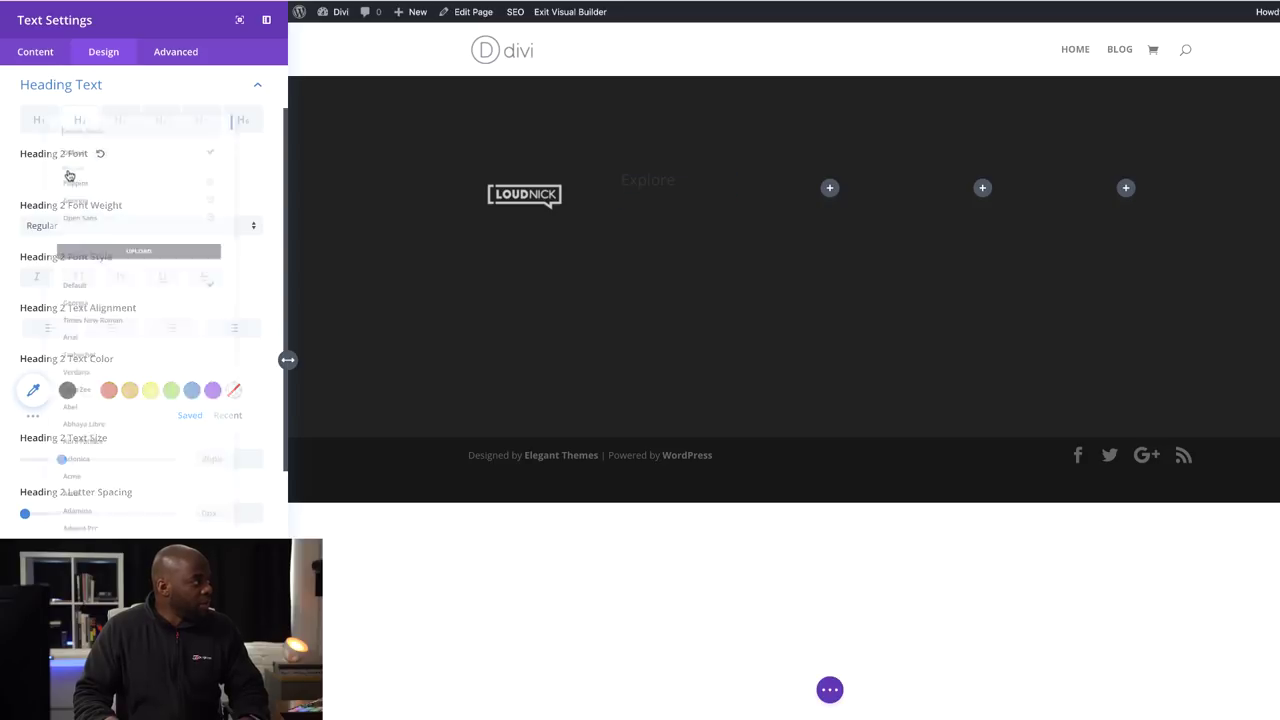
pyautogui.click(78, 132)
pyautogui.click(89, 278)
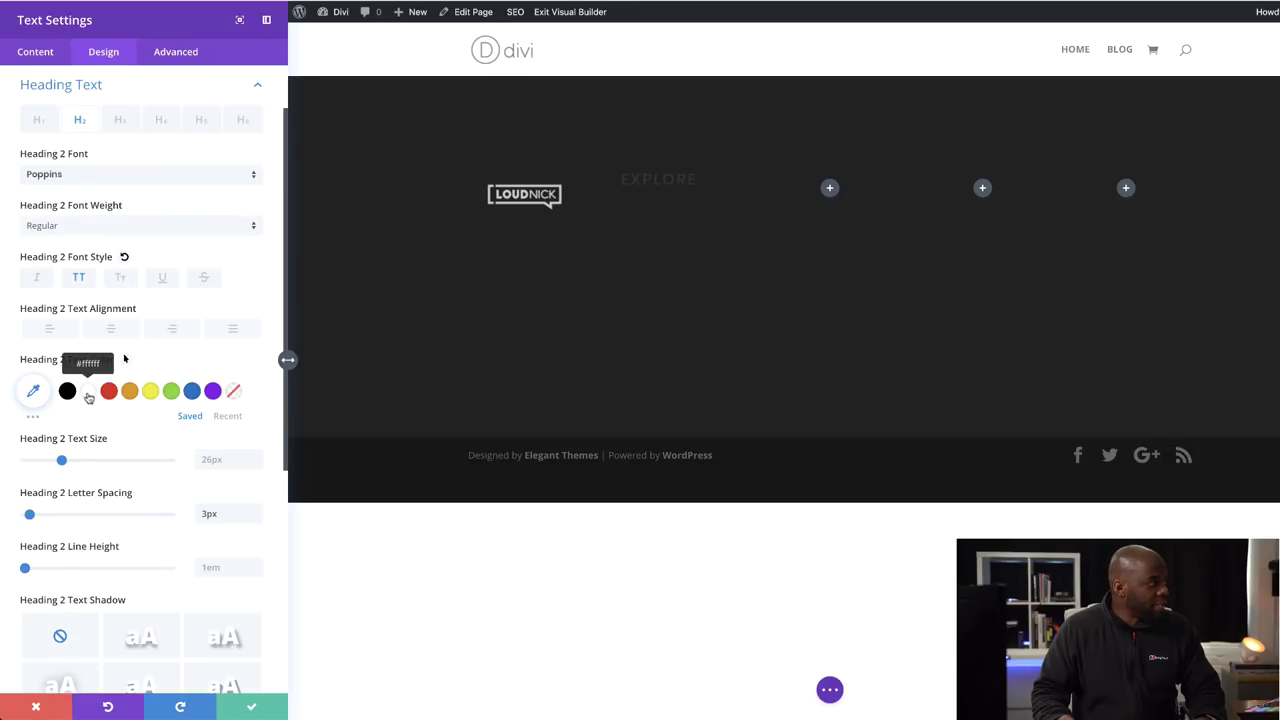
# Colour the heading light grey #b3b3b3 and save the text module.
pyautogui.click(34, 419)
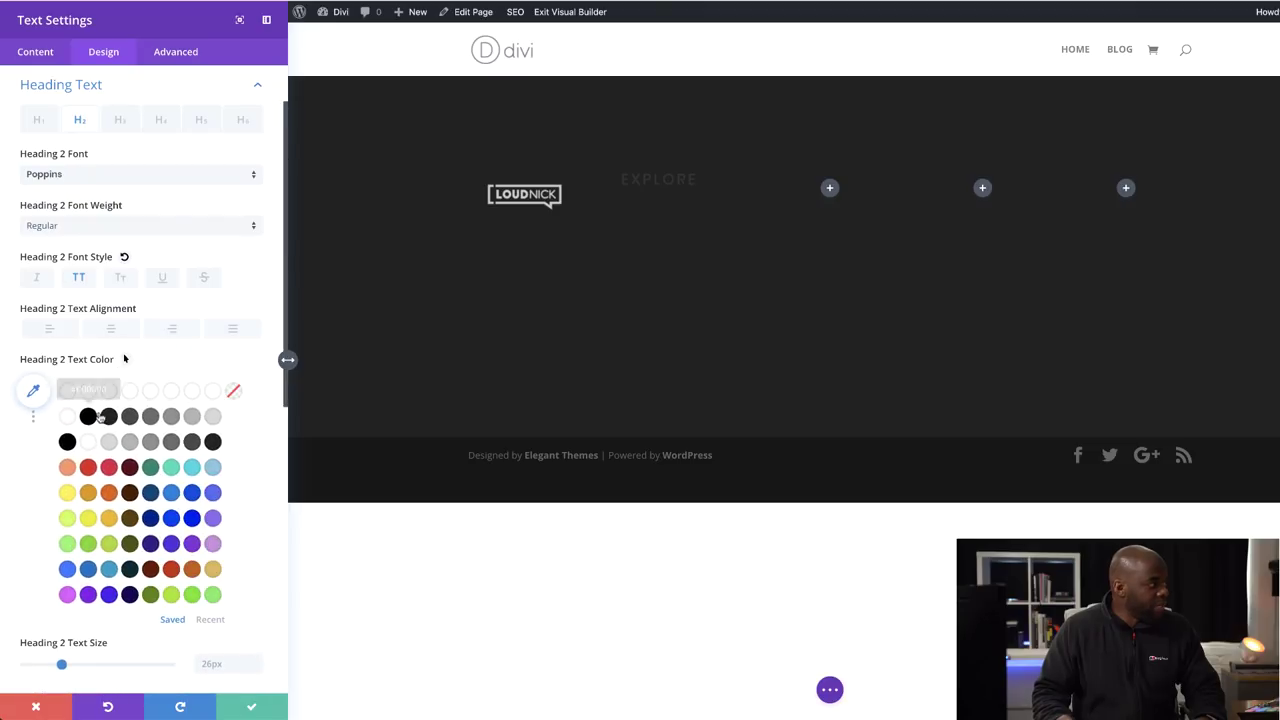
pyautogui.click(192, 418)
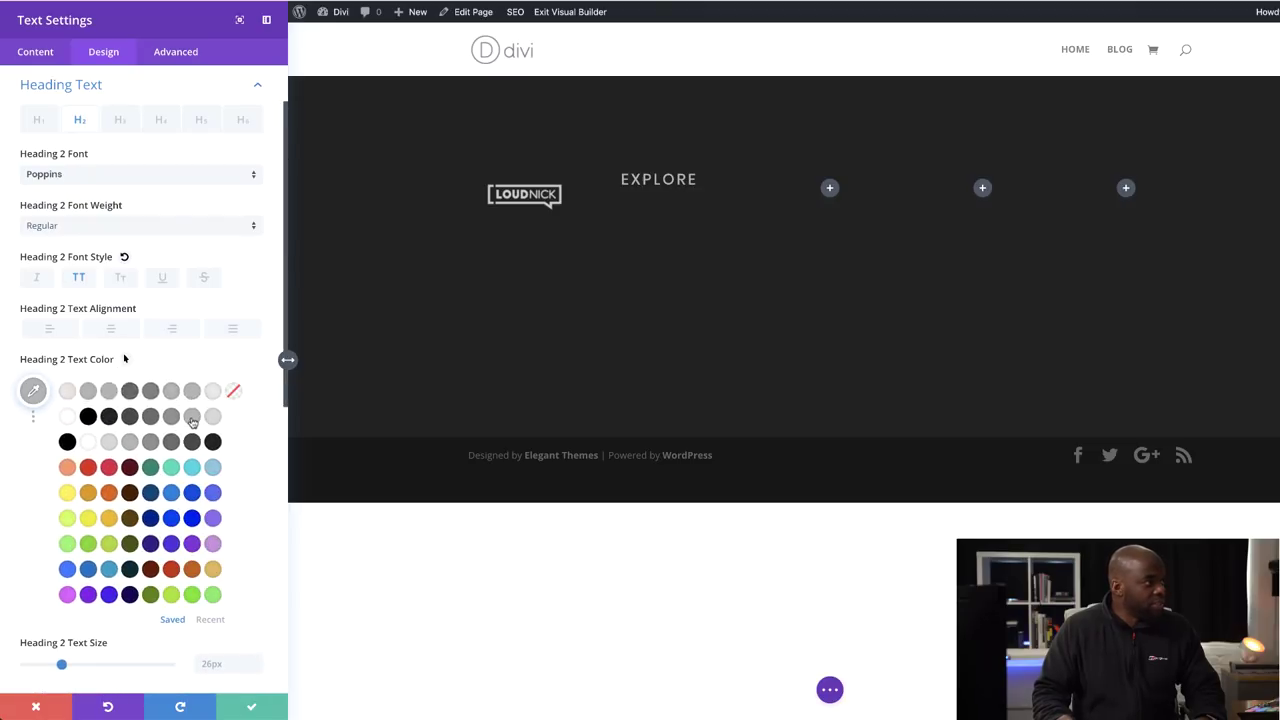
pyautogui.click(34, 421)
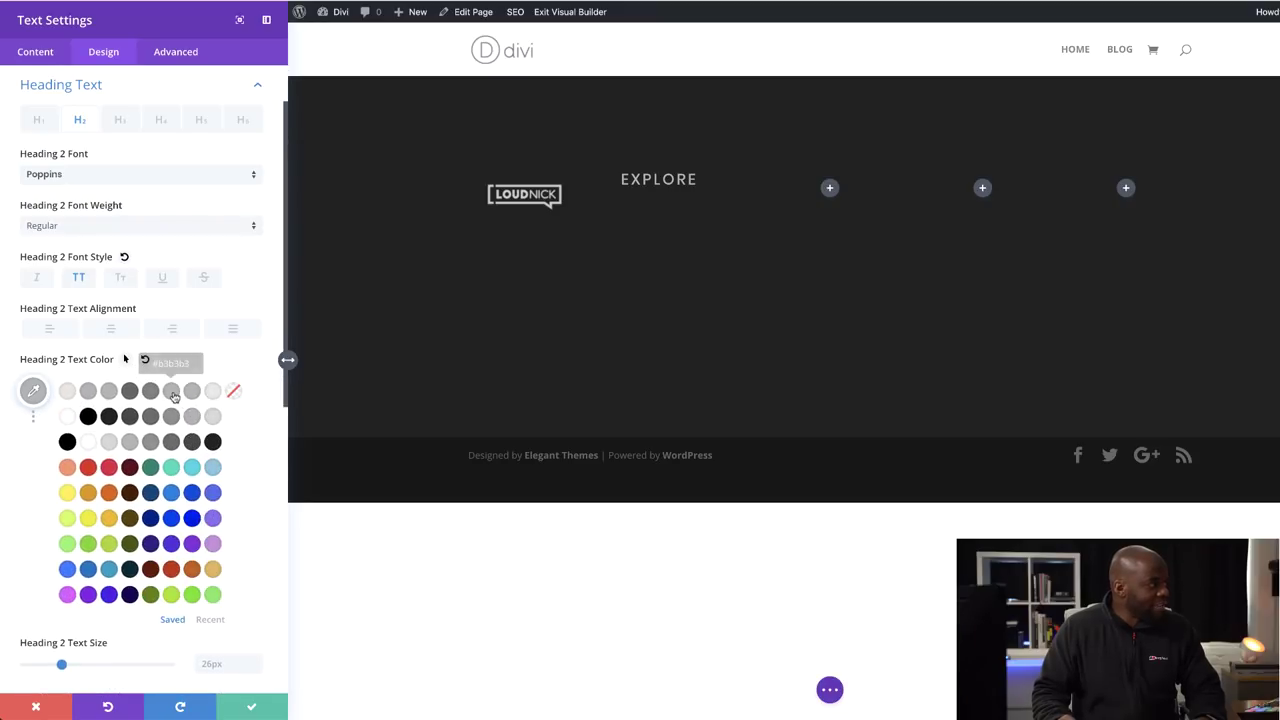
pyautogui.click(88, 391)
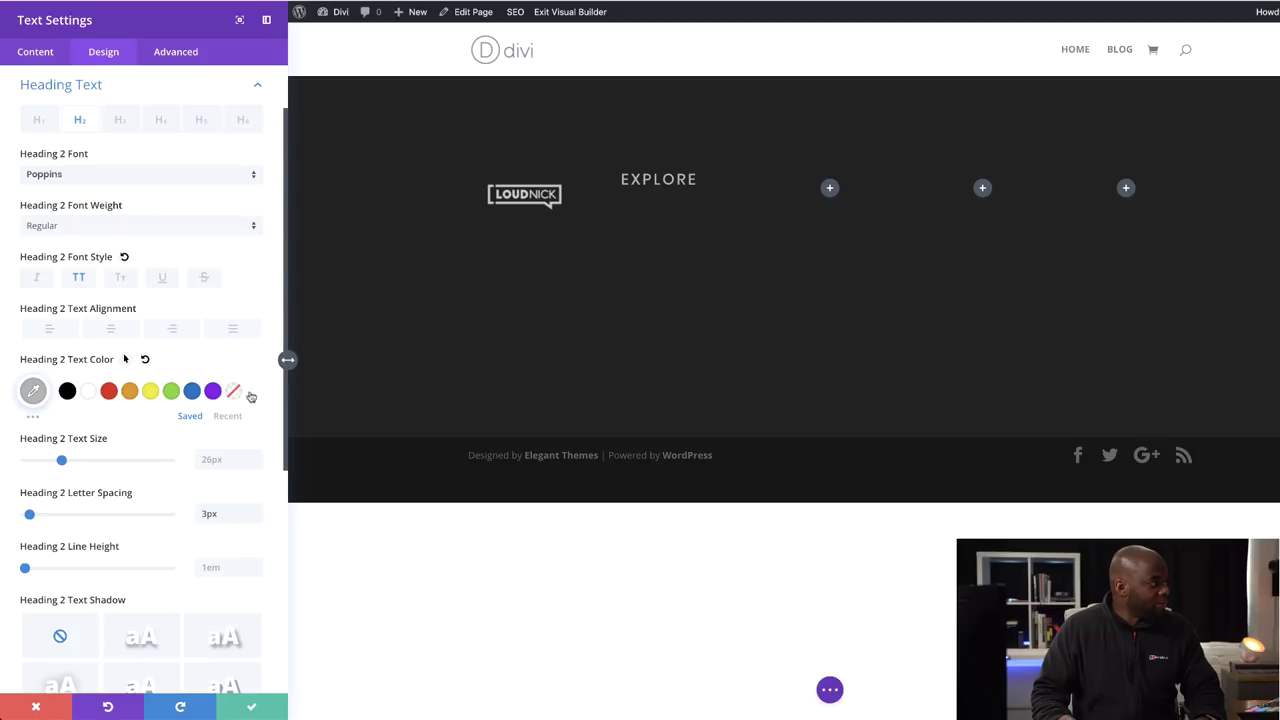
pyautogui.click(251, 706)
pyautogui.moveTo(528, 195)
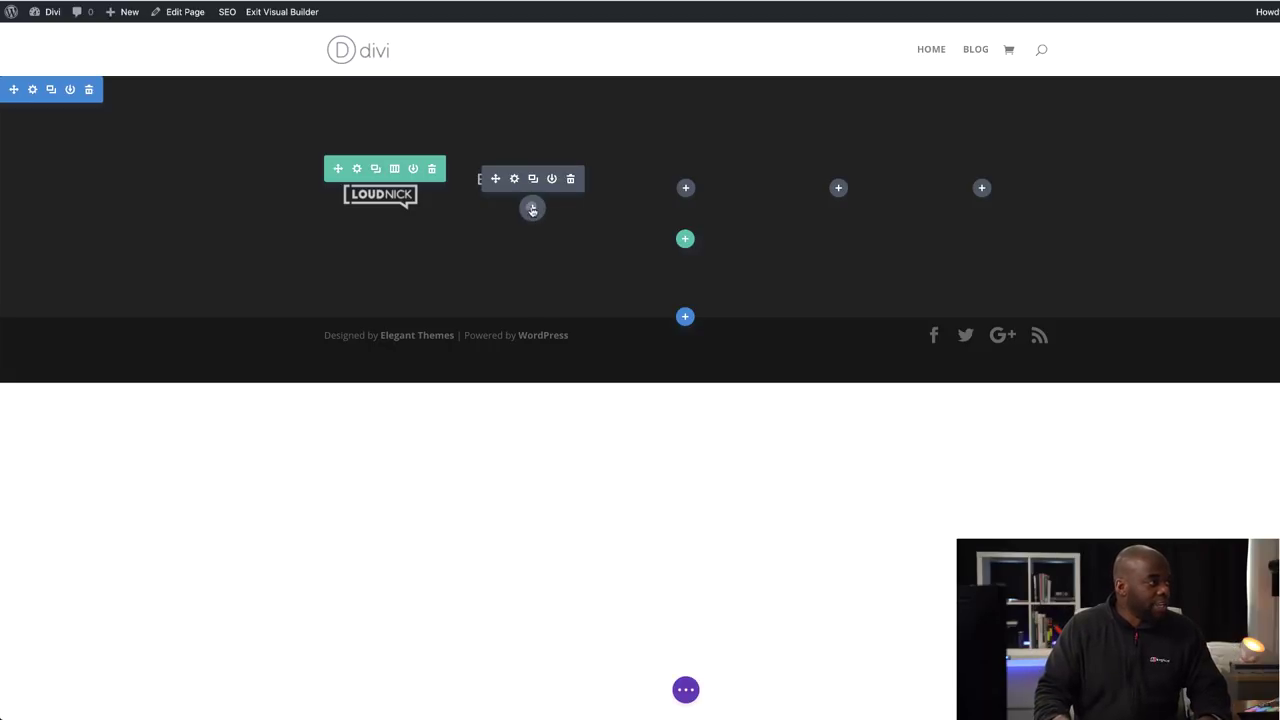
# Add a Divider module below the Explore heading.
pyautogui.click(532, 209)
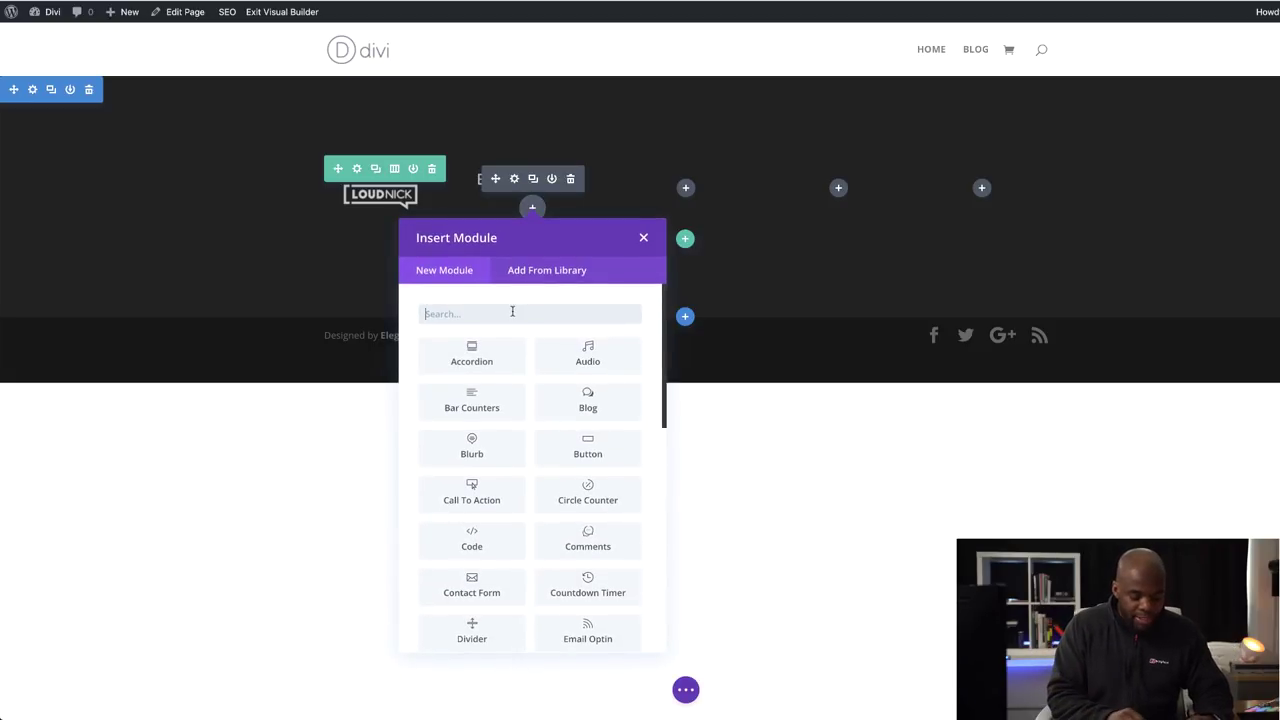
pyautogui.write('divi')
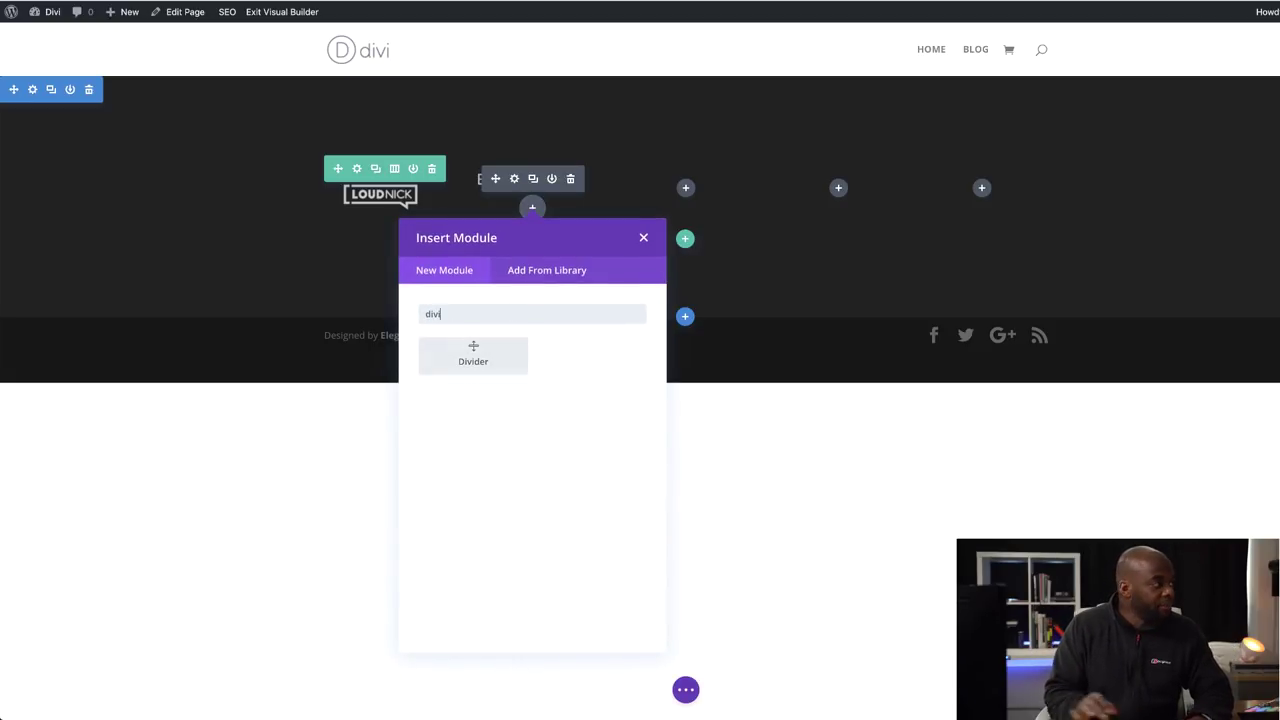
pyautogui.click(503, 363)
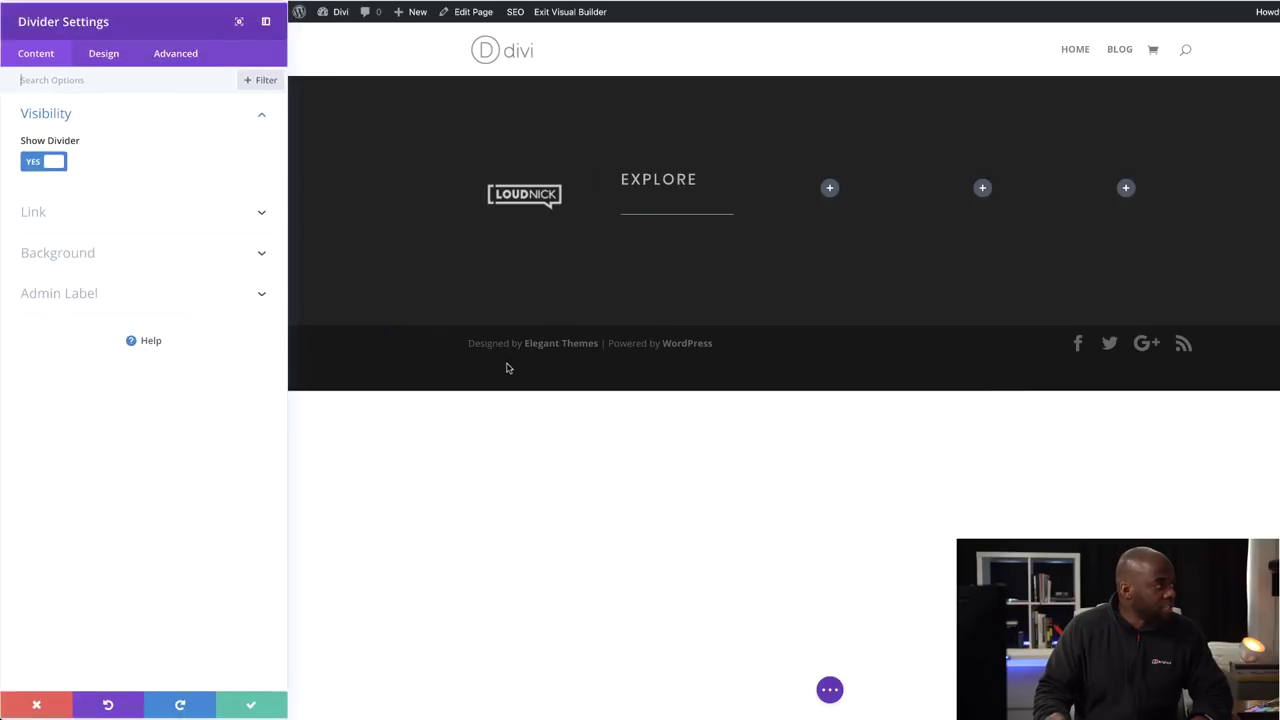
# Change the divider's line colour to a grey palette swatch.
pyautogui.click(104, 52)
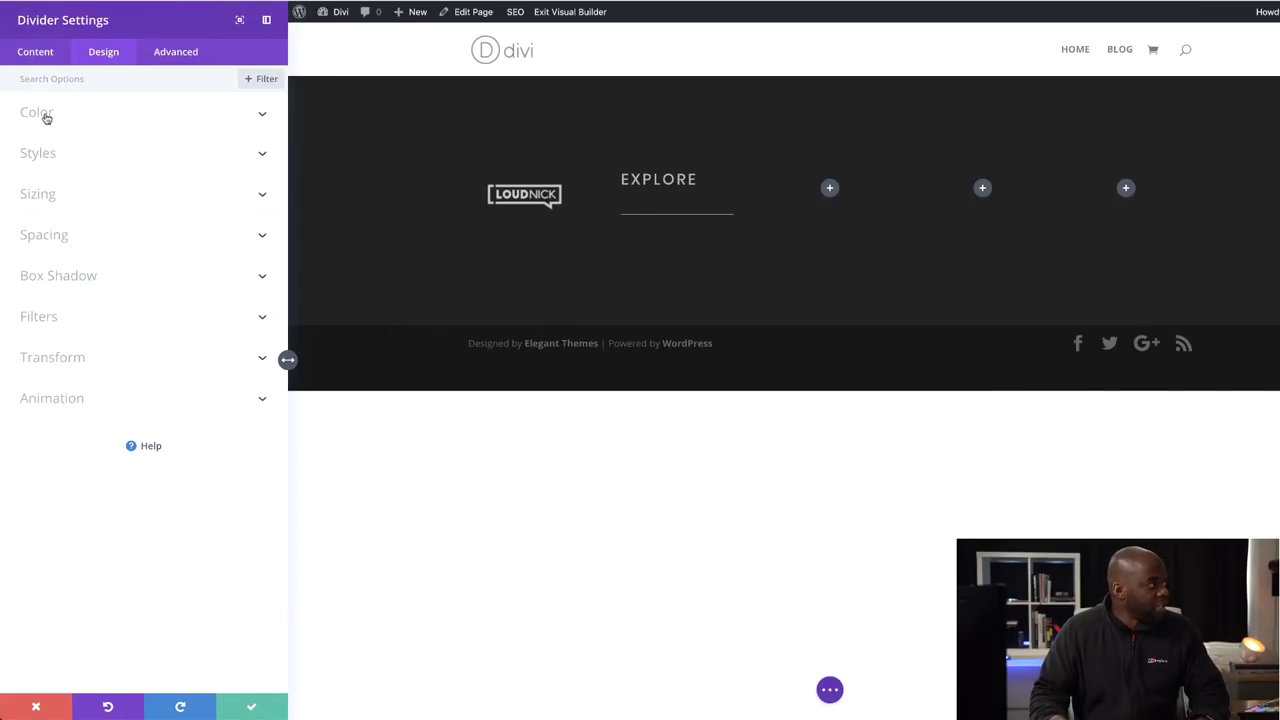
pyautogui.click(46, 118)
pyautogui.click(35, 172)
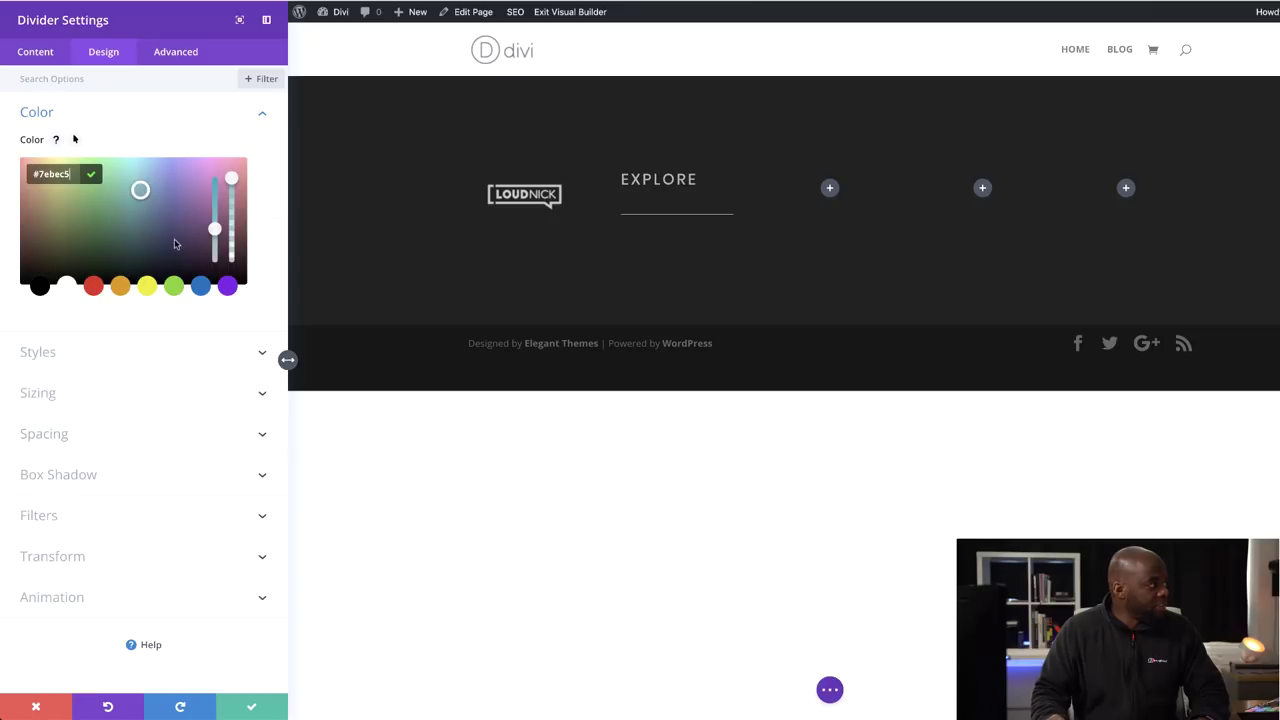
pyautogui.press('Return')
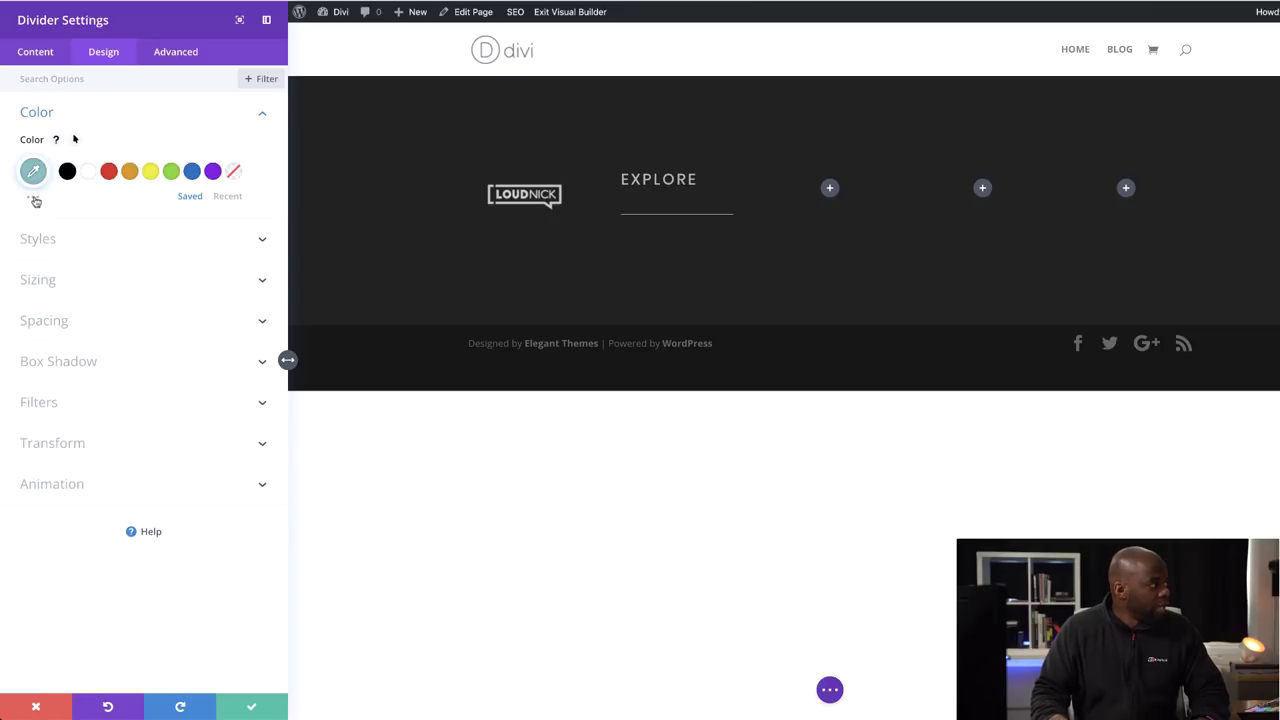
pyautogui.click(34, 199)
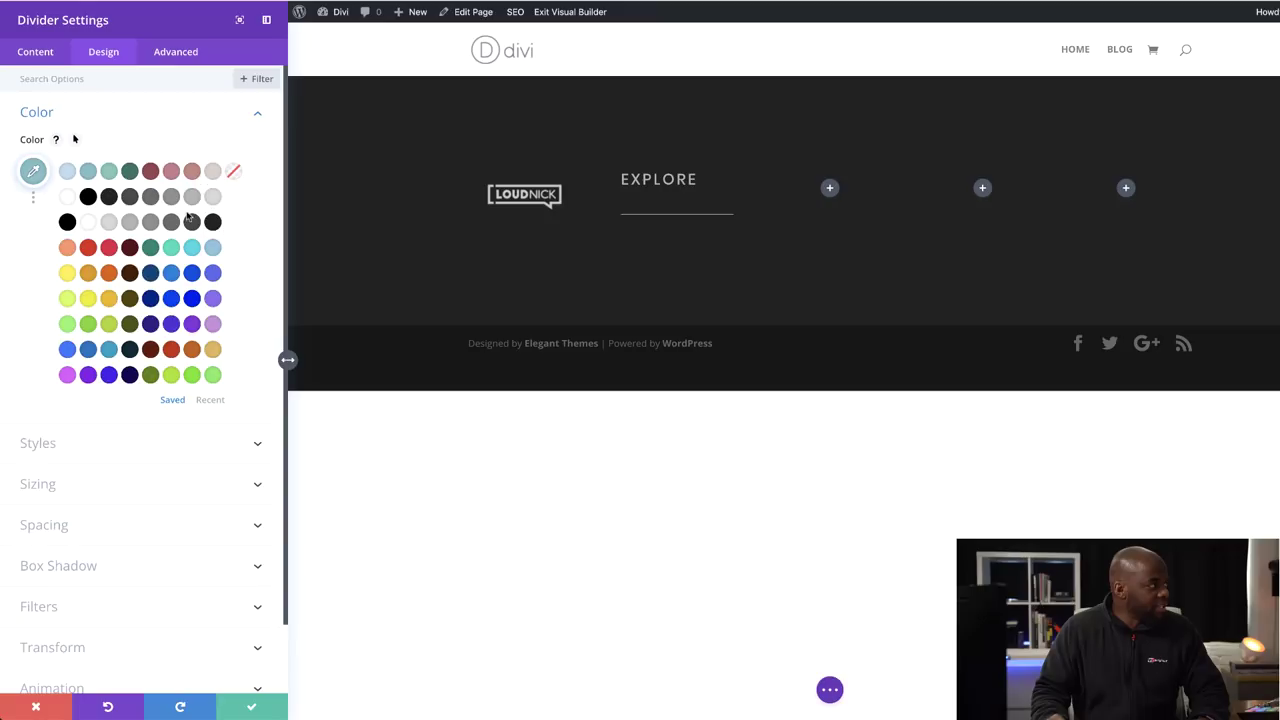
pyautogui.click(171, 198)
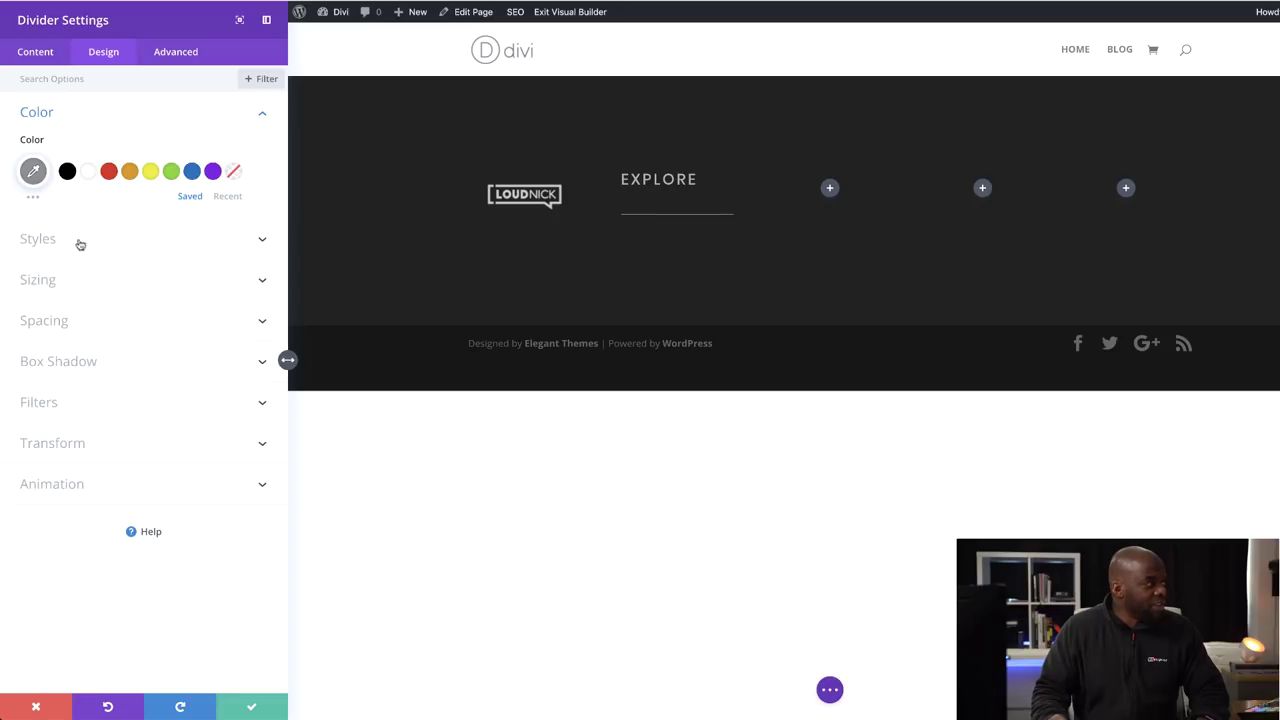
# Give the divider a -24px vertical translate transform to pull it under the heading.
pyautogui.click(84, 443)
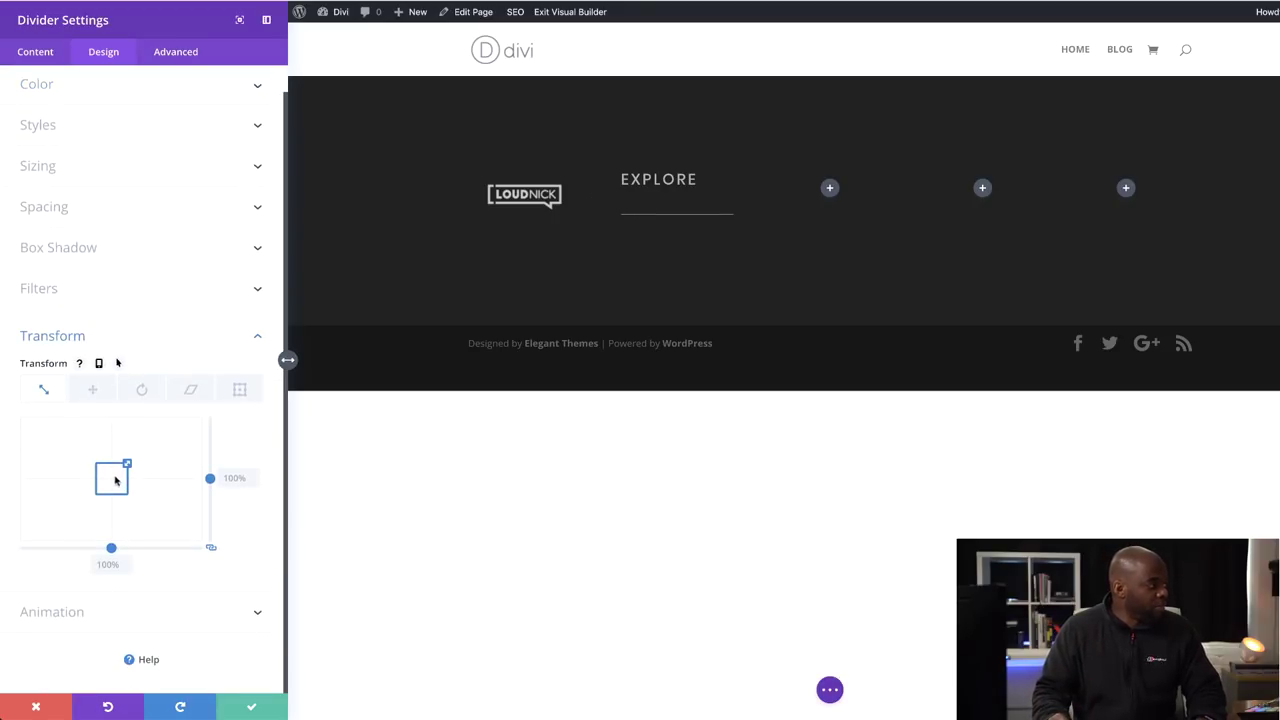
pyautogui.click(93, 390)
pyautogui.moveTo(111, 479); pyautogui.dragTo(112, 476)
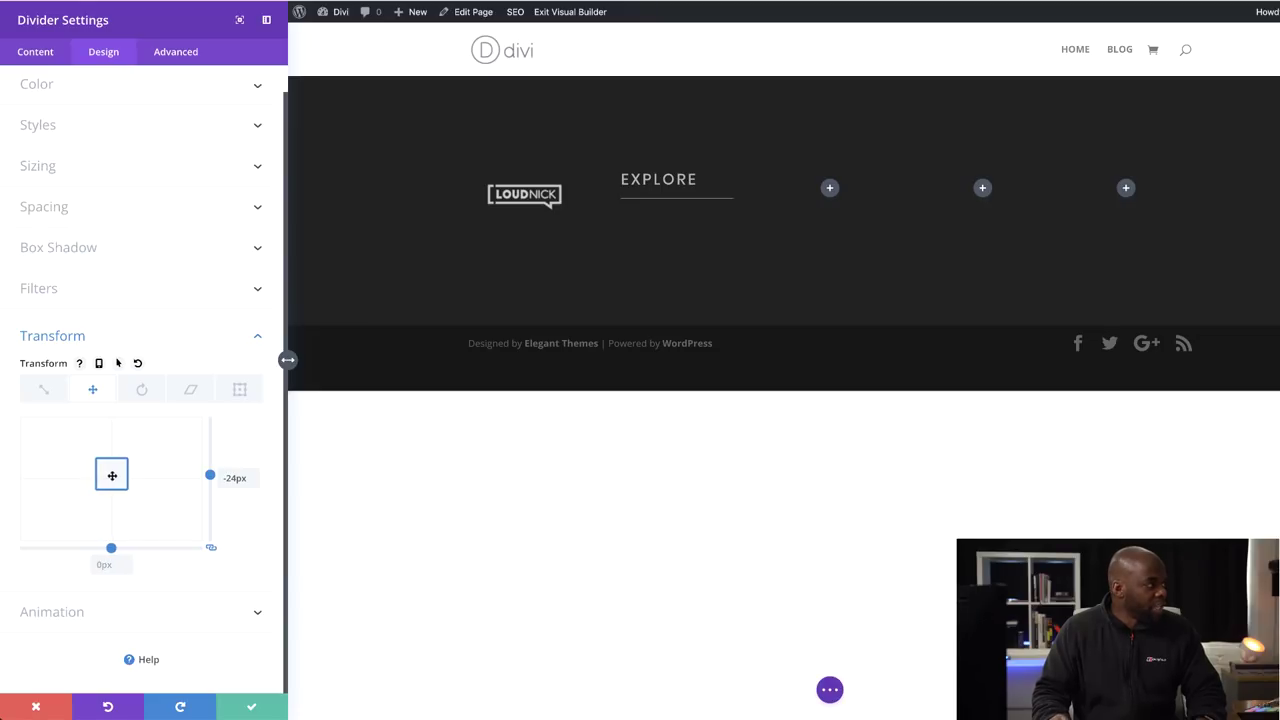
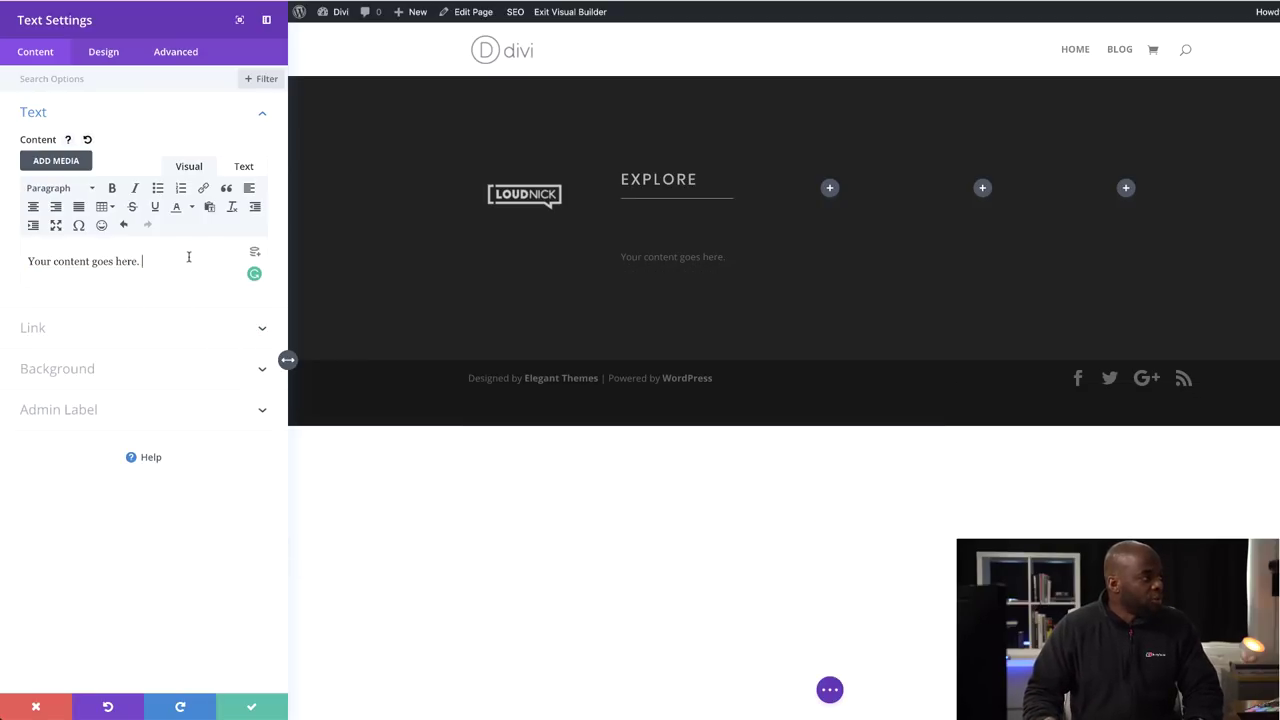
# Replace the placeholder text with Gallery, Adventures and Case Studies on separate lines.
pyautogui.moveTo(143, 261); pyautogui.dragTo(5, 261)
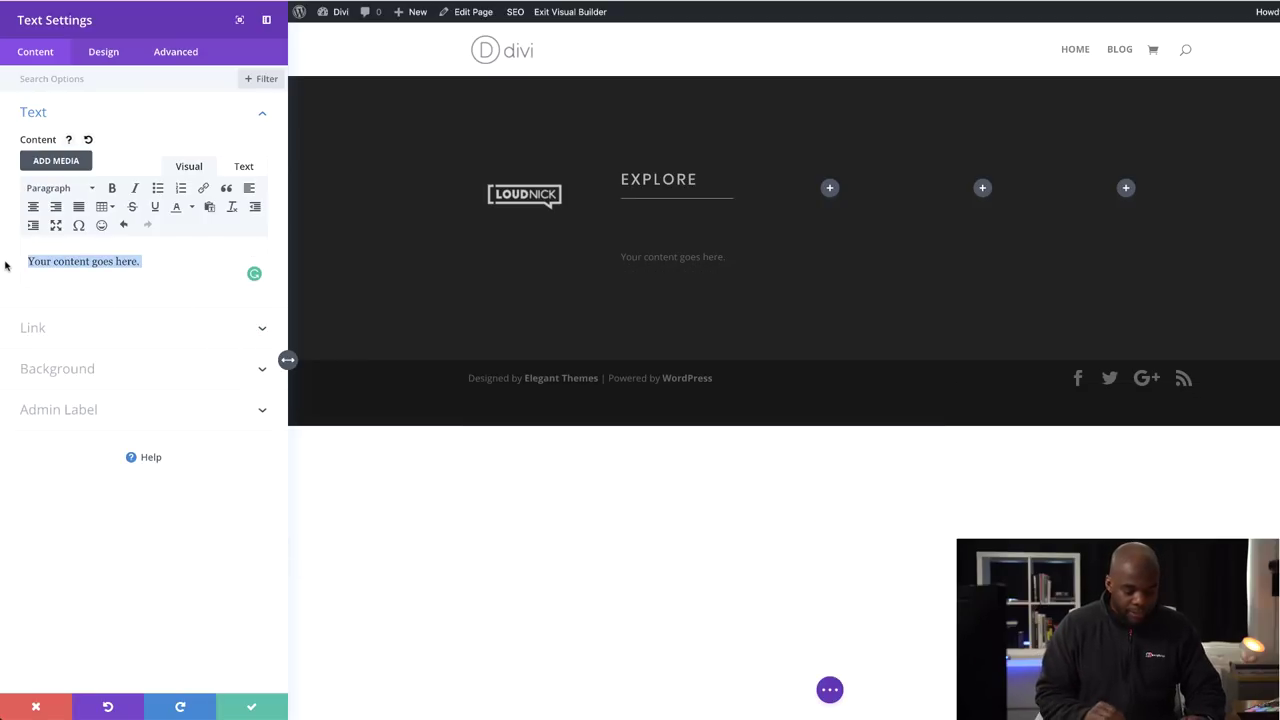
pyautogui.write('Gallery')
pyautogui.press('Return')
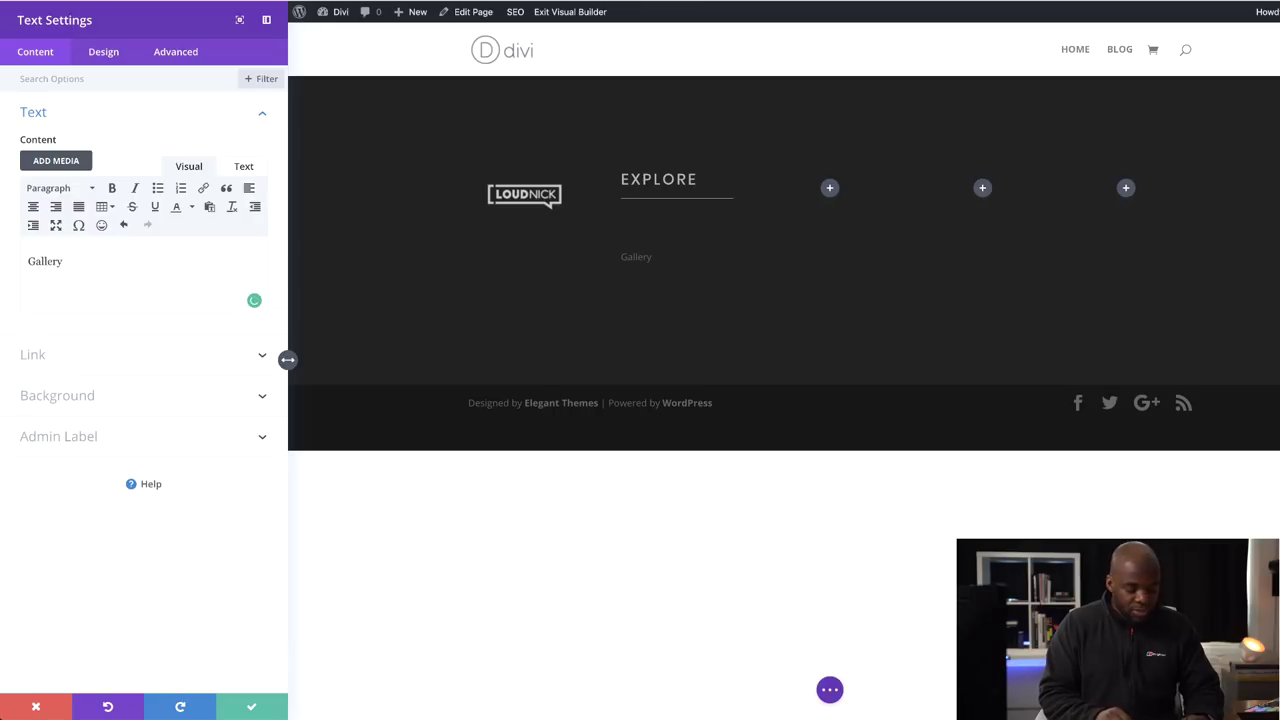
pyautogui.write('Adventures')
pyautogui.press('Return')
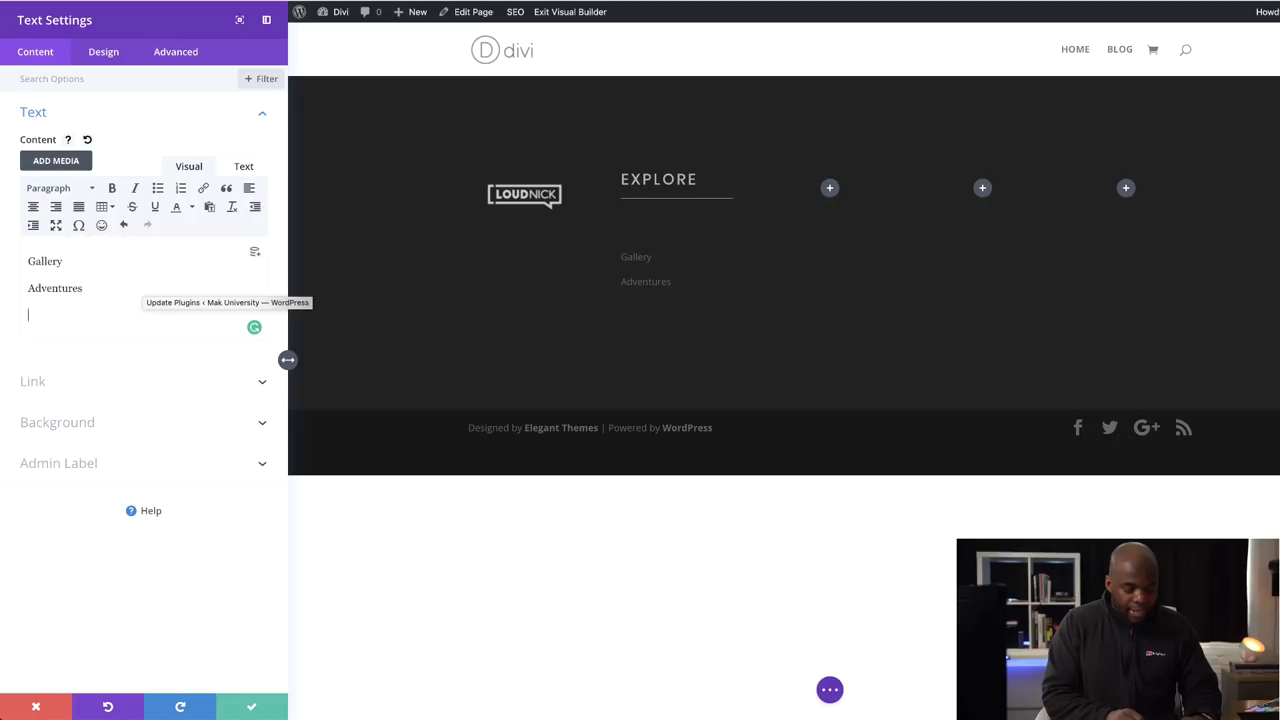
pyautogui.write('Case Studies')
pyautogui.press('Return')
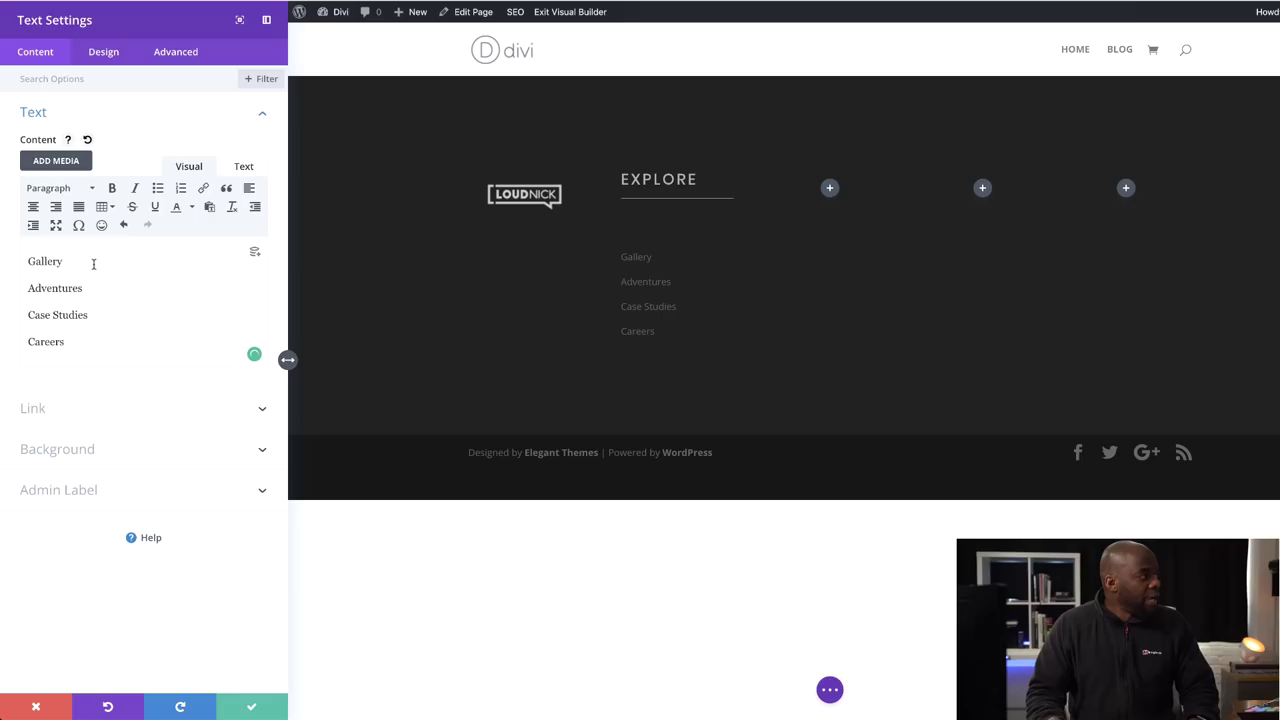
# Link Gallery to '#' so it opens in a new window.
pyautogui.moveTo(72, 262); pyautogui.dragTo(21, 260)
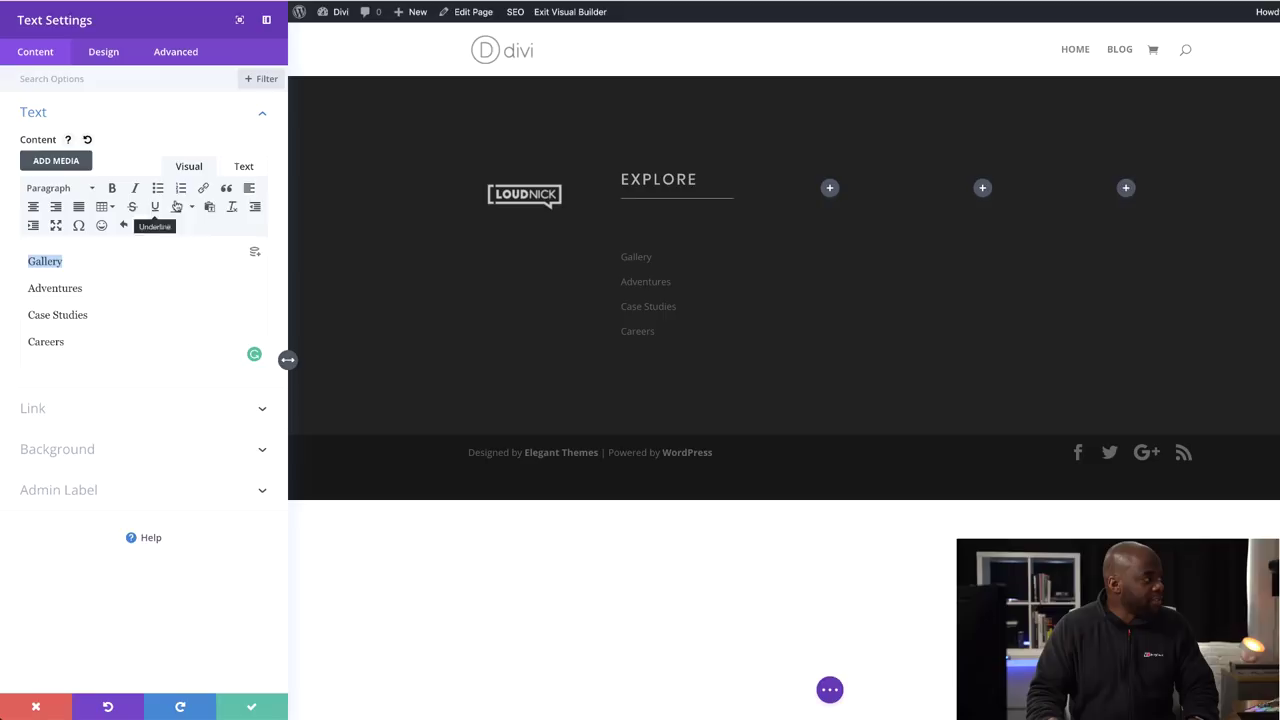
pyautogui.click(203, 188)
pyautogui.click(643, 315)
pyautogui.write('#')
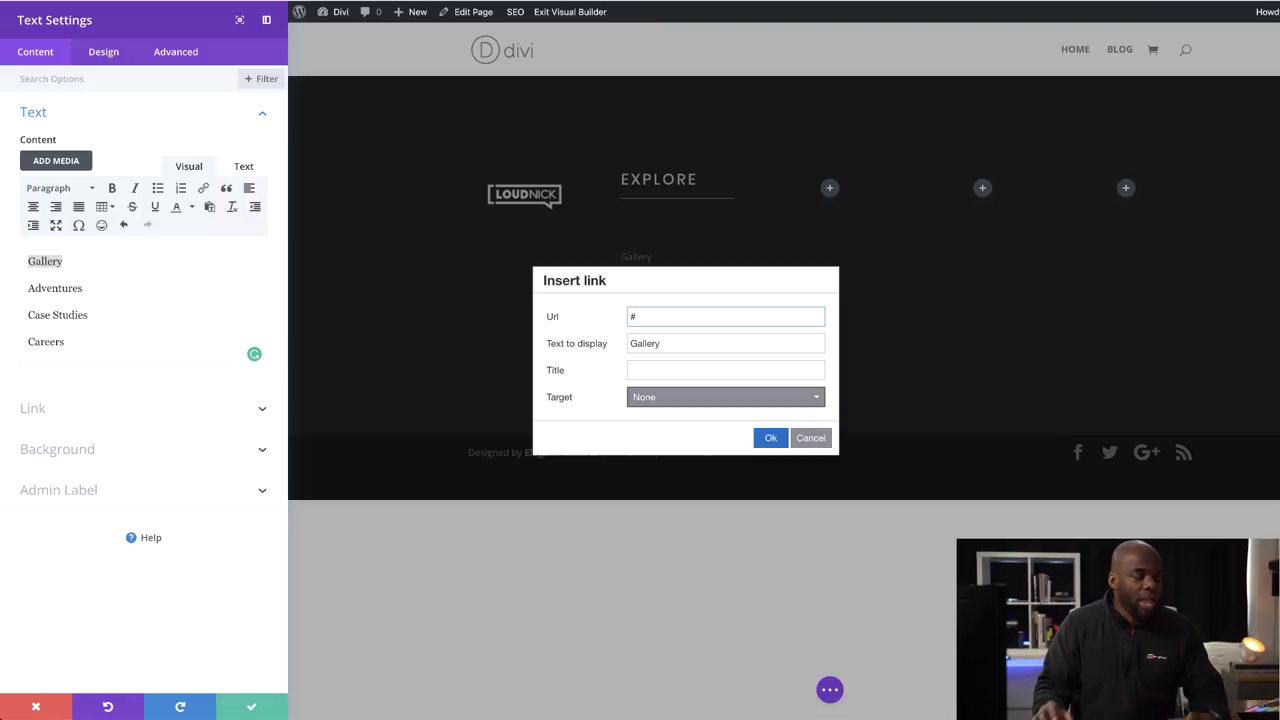
pyautogui.click(648, 408)
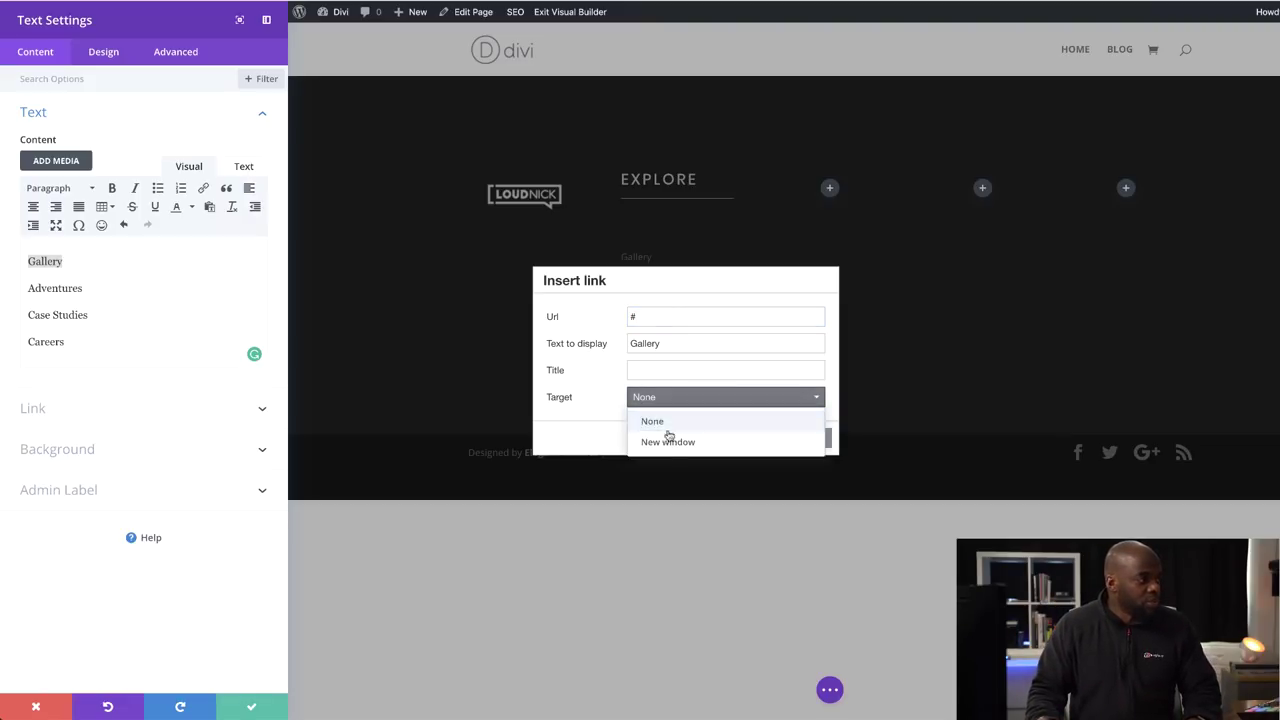
pyautogui.click(668, 443)
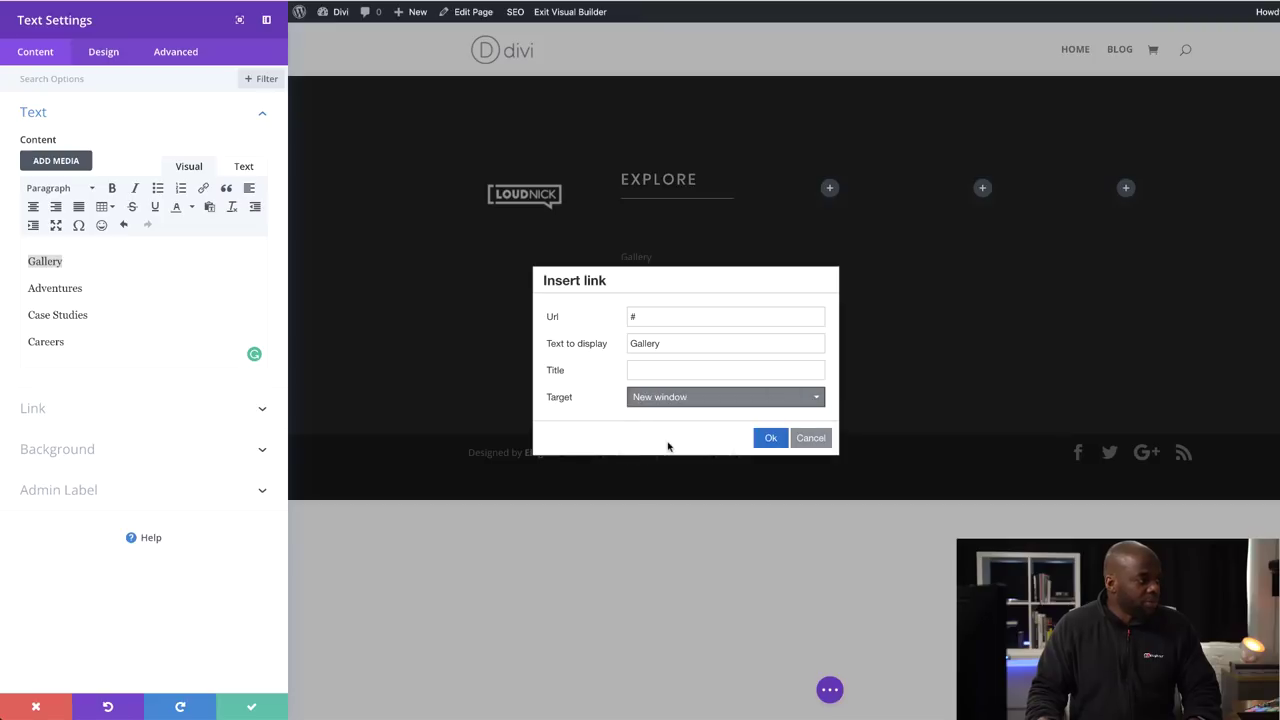
pyautogui.click(770, 440)
pyautogui.moveTo(94, 290); pyautogui.dragTo(20, 287)
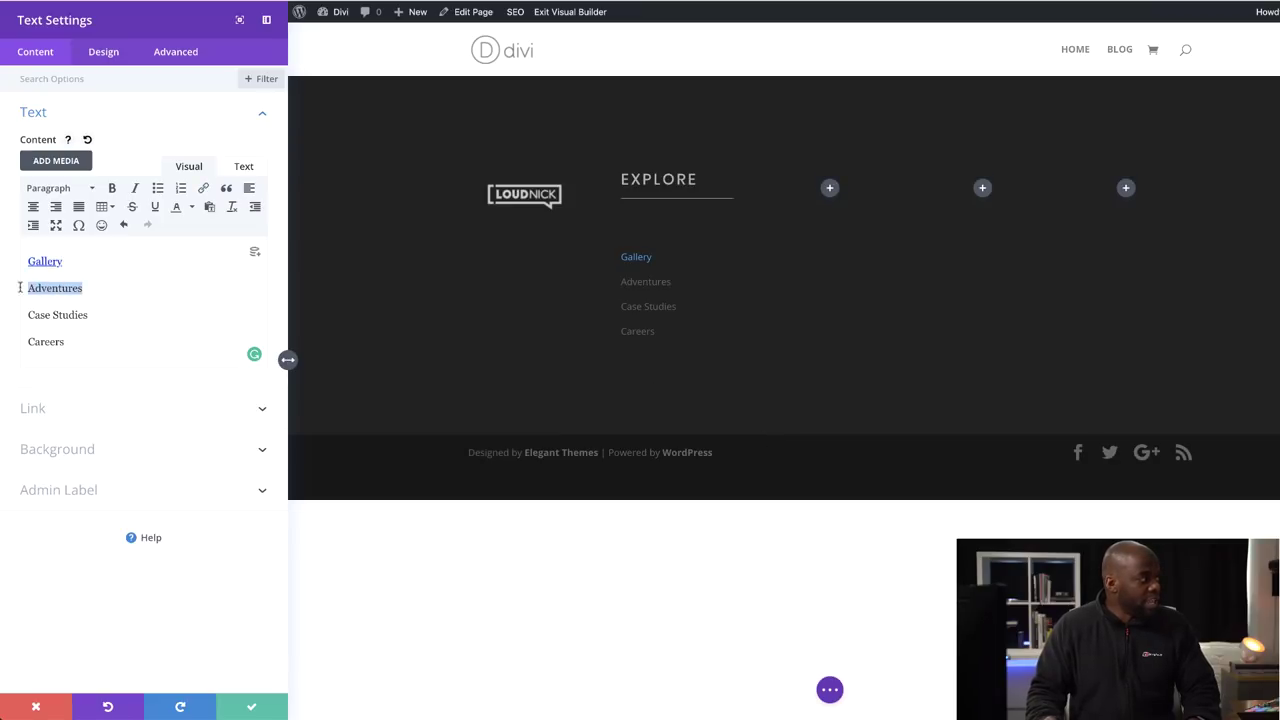
# Link Adventures, then give the links the Poppins font and a light grey color.
pyautogui.click(203, 188)
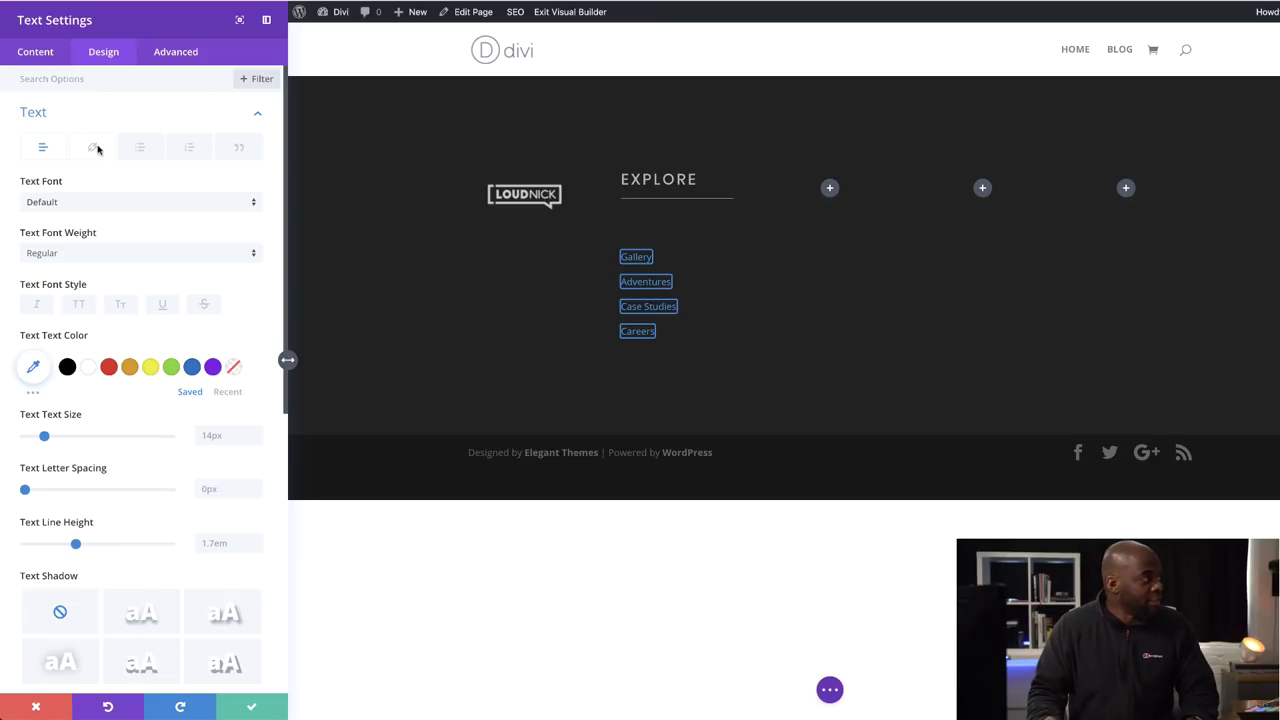
pyautogui.click(93, 148)
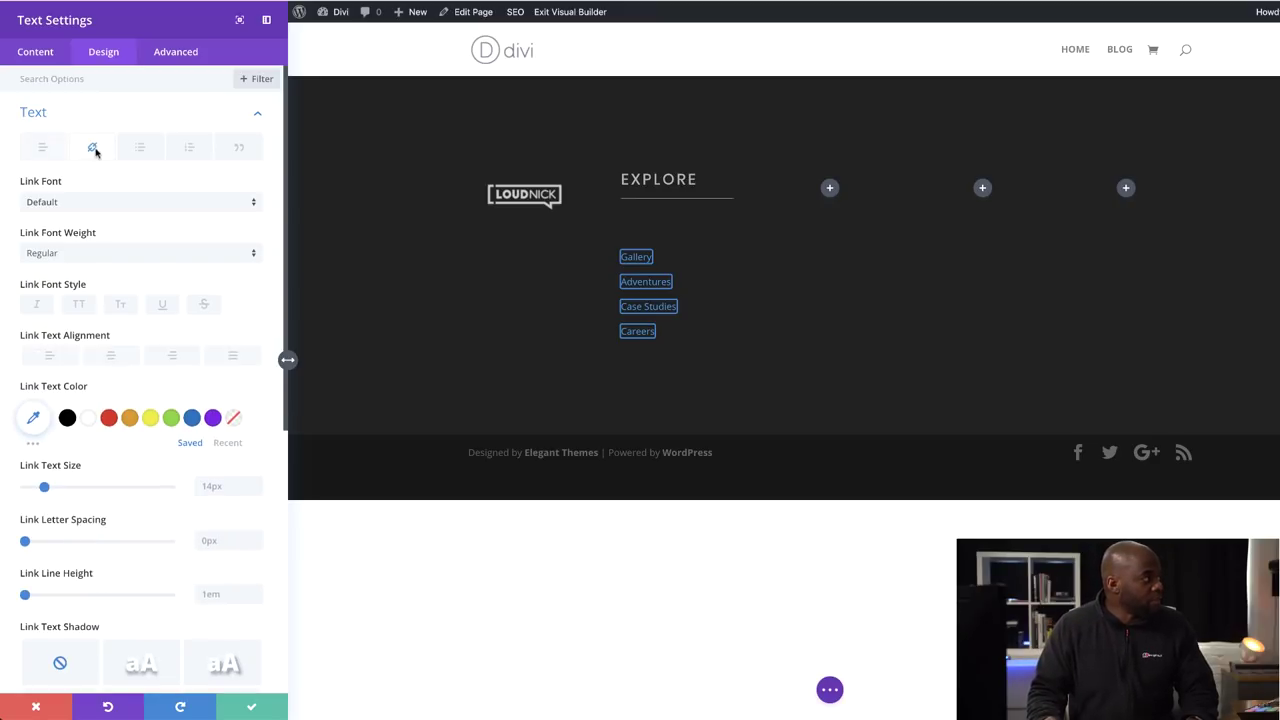
pyautogui.click(74, 204)
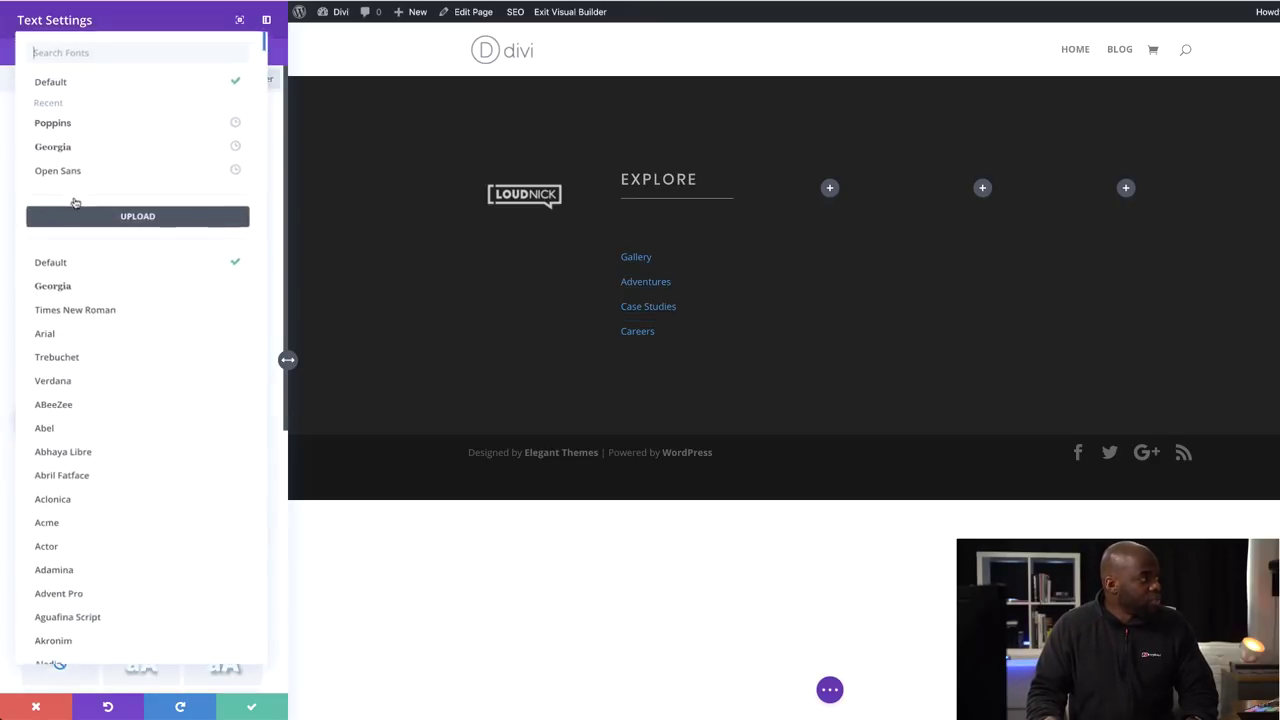
pyautogui.click(80, 130)
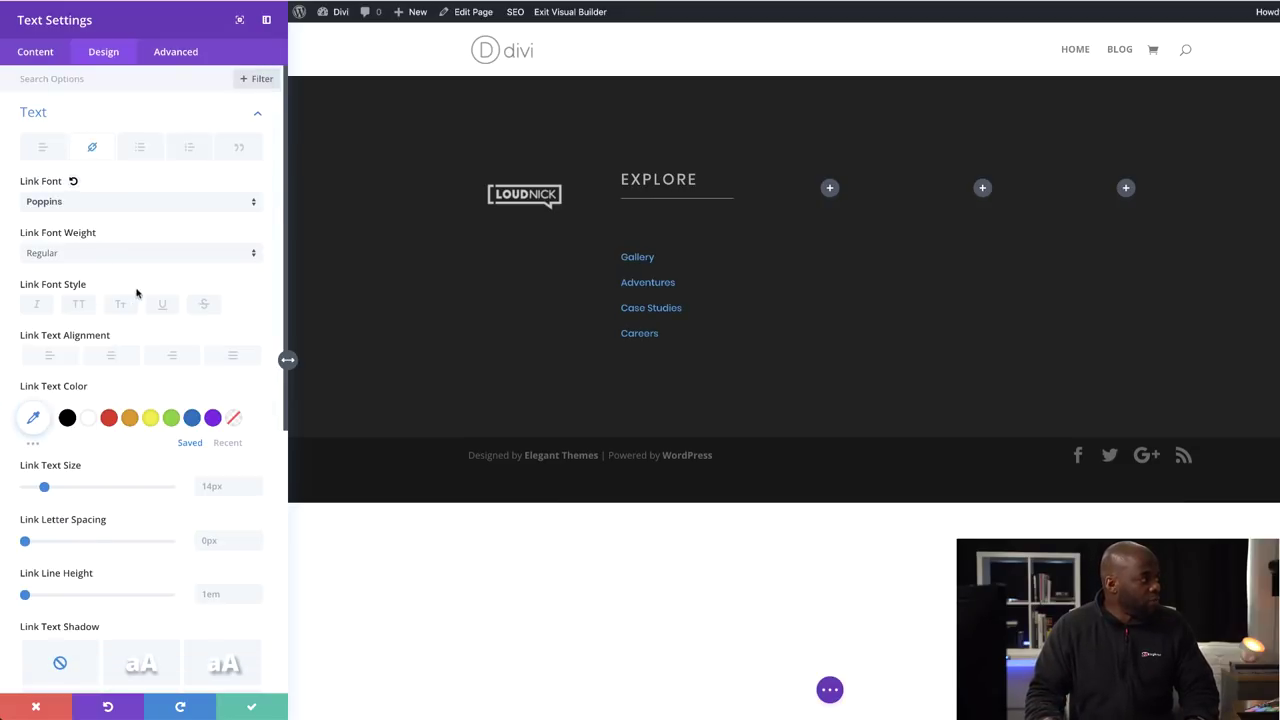
pyautogui.scroll(-1, 137, 293)
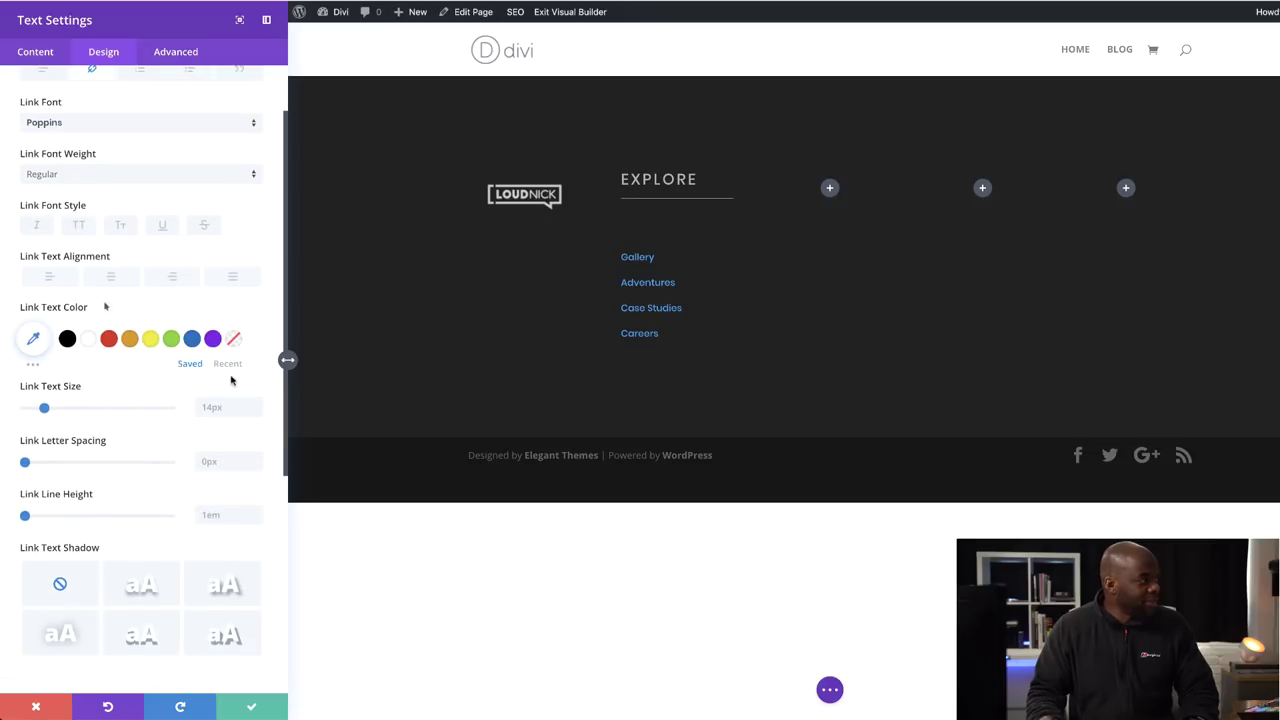
pyautogui.click(33, 340)
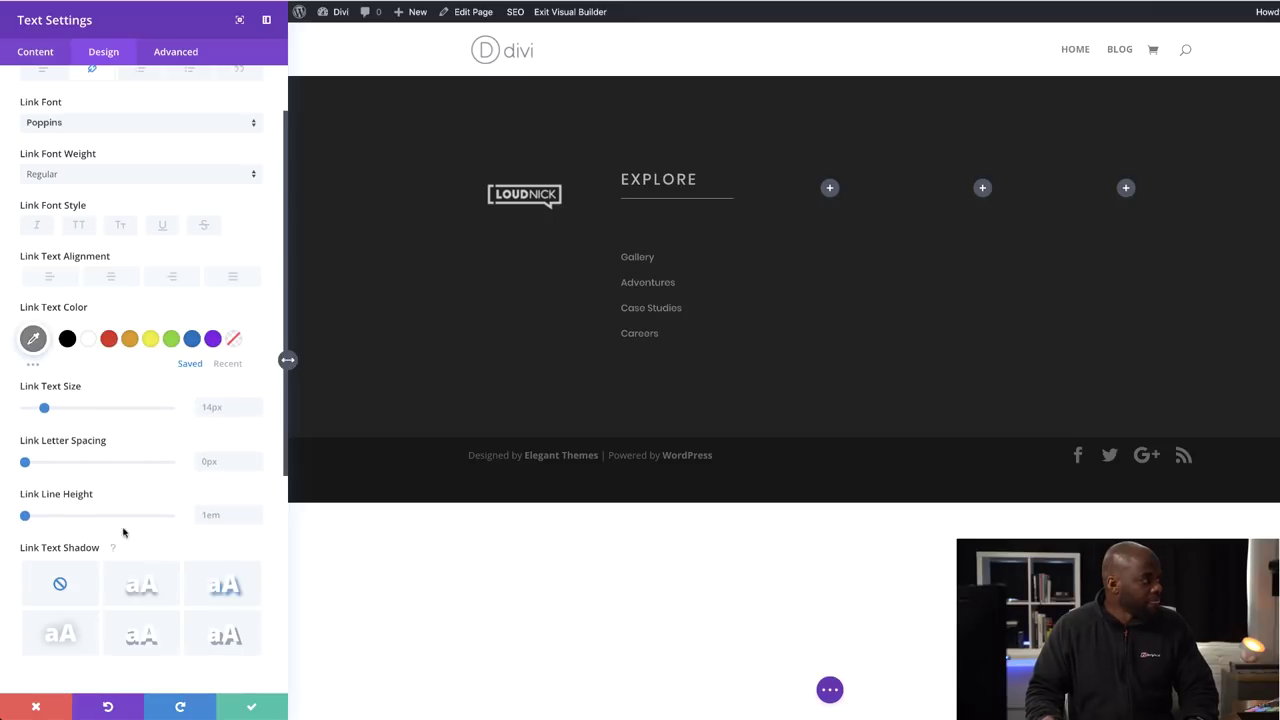
# Lift the link list under the heading with a -64px Translate Y.
pyautogui.scroll(-4, 125, 500)
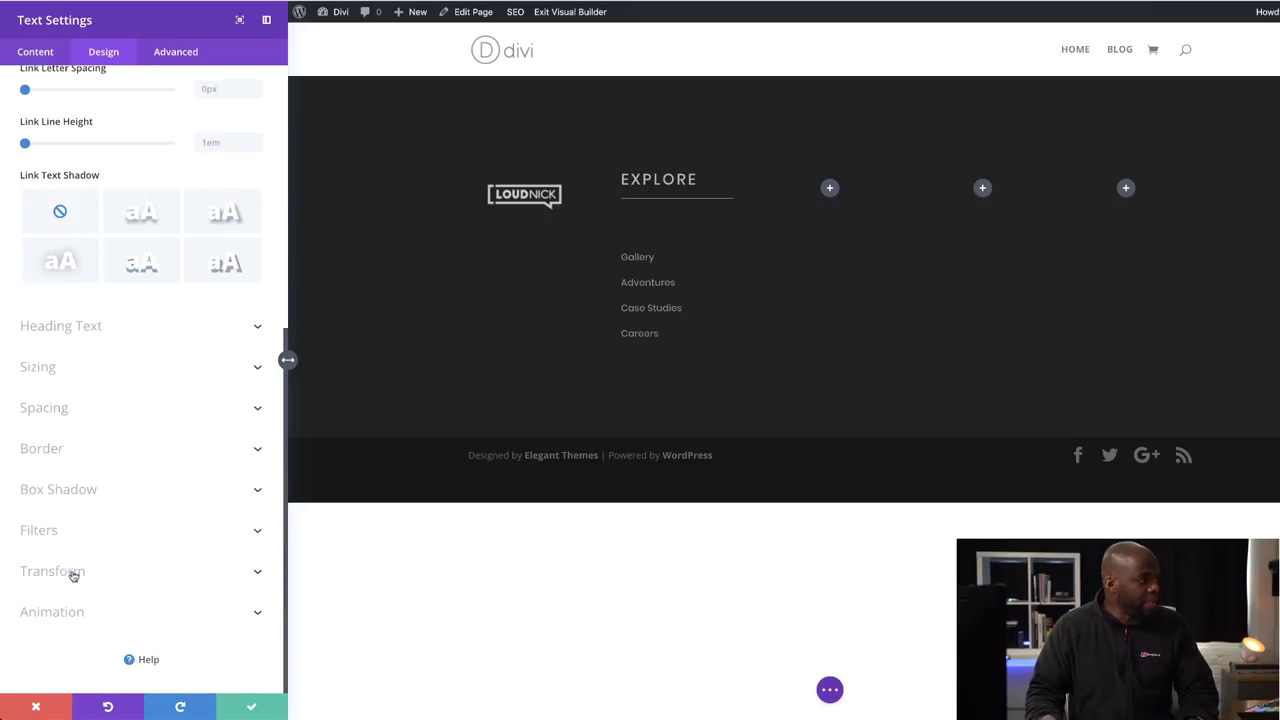
pyautogui.click(72, 576)
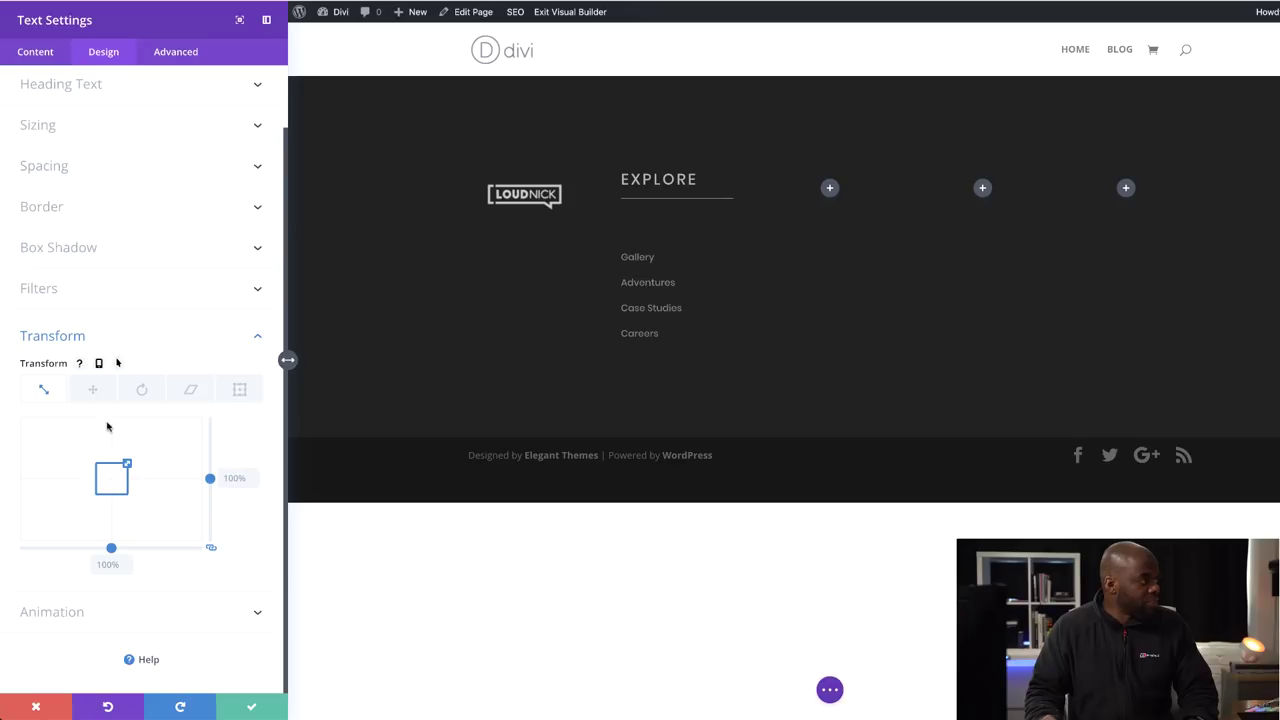
pyautogui.moveTo(110, 478); pyautogui.dragTo(110, 466)
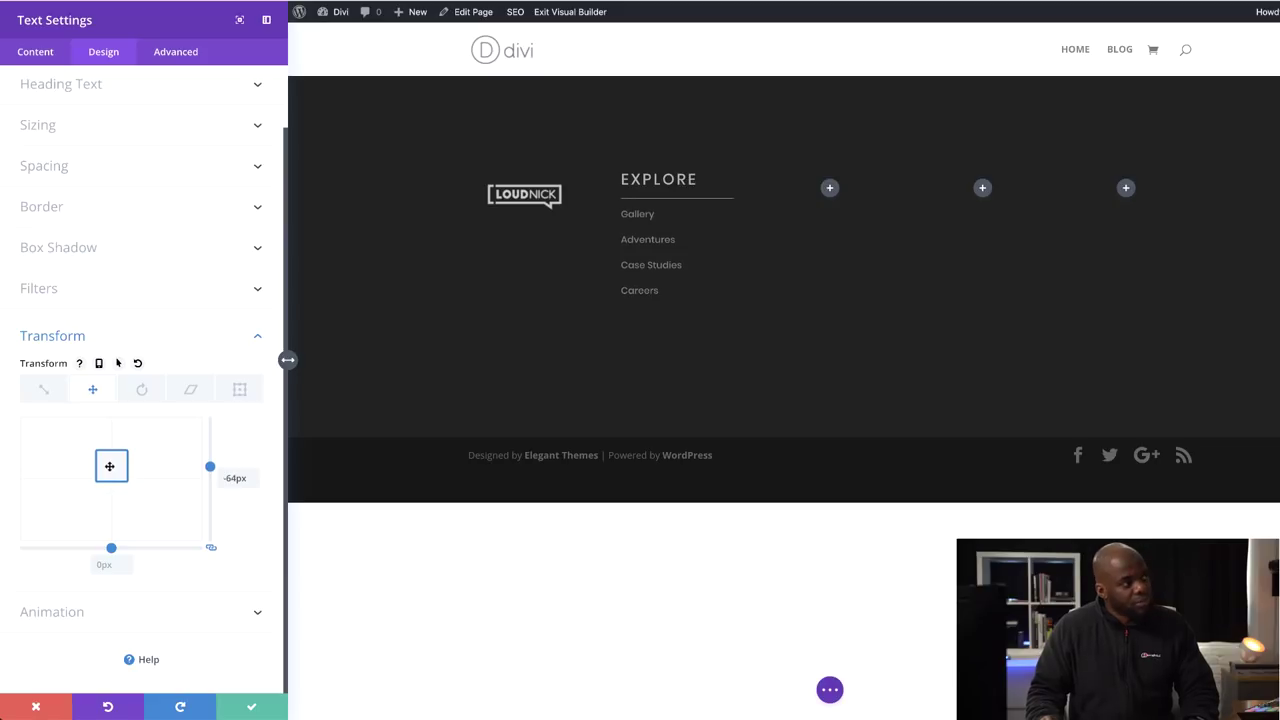
# Save the text module and copy the EXPLORE heading and links into columns two, three and four.
pyautogui.click(251, 706)
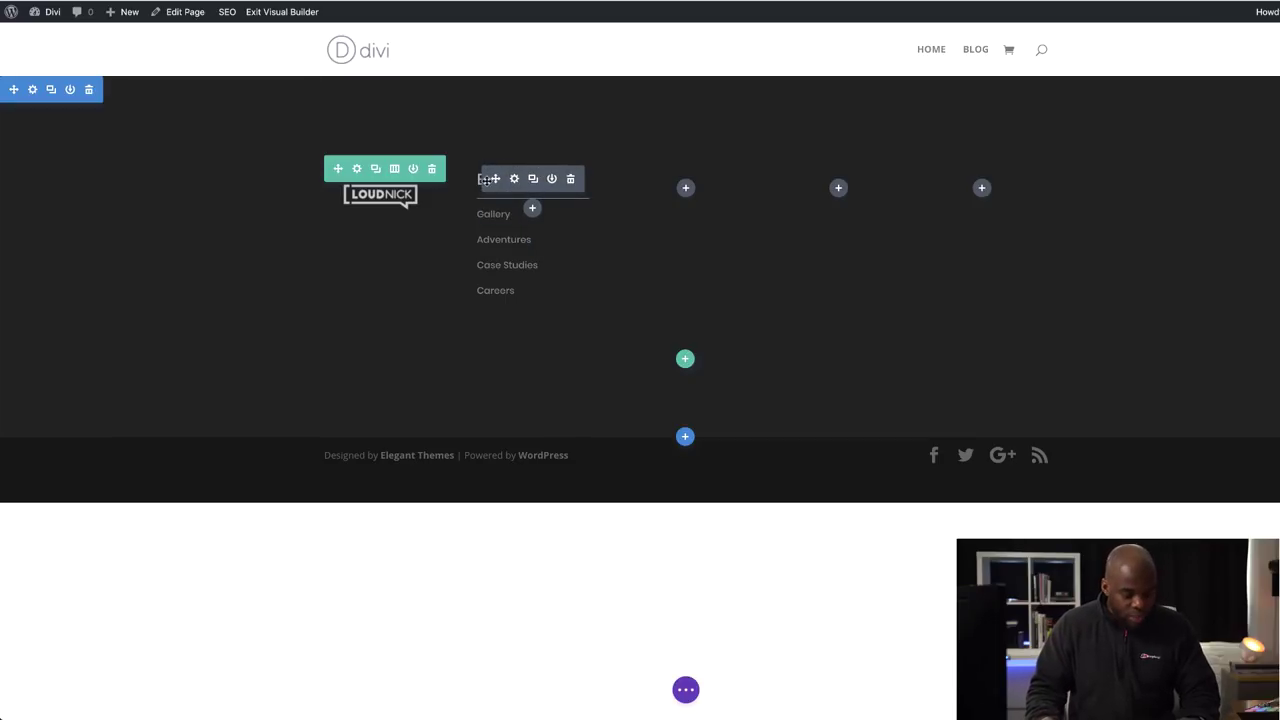
pyautogui.moveTo(487, 179); pyautogui.dragTo(487, 185)
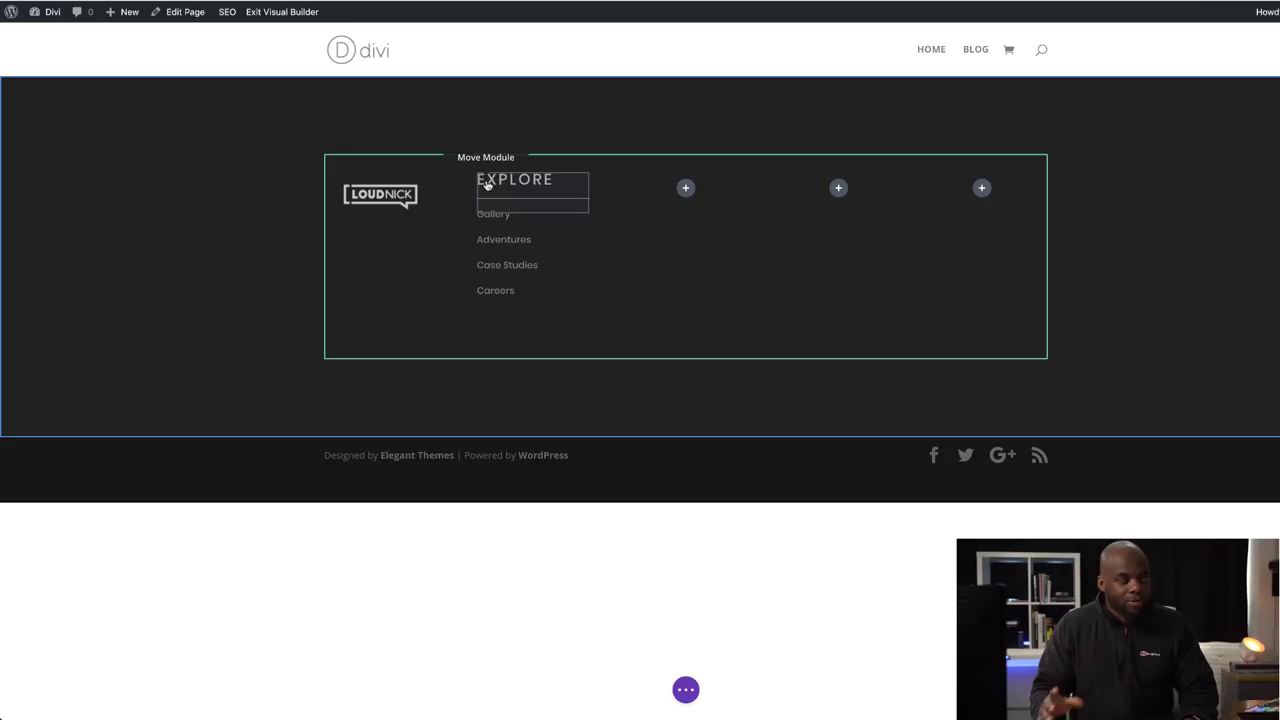
pyautogui.moveTo(561, 185); pyautogui.dragTo(560, 186)
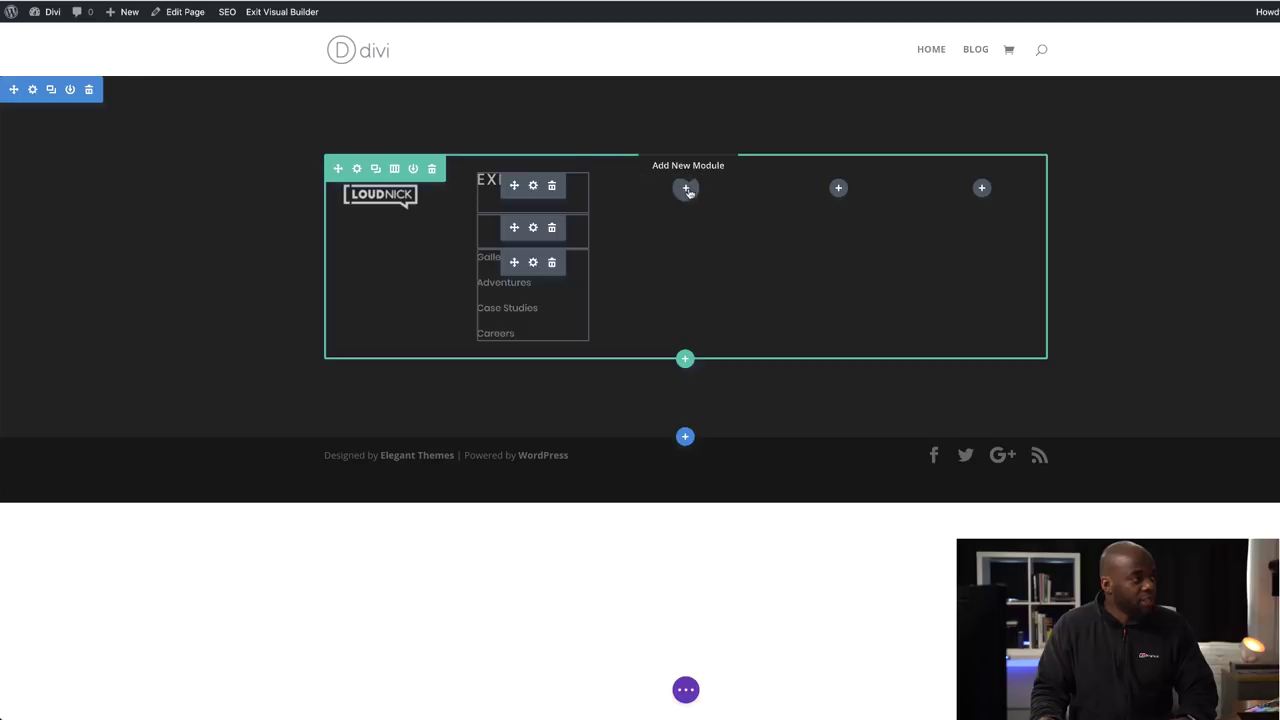
pyautogui.click(686, 189)
pyautogui.click(836, 188)
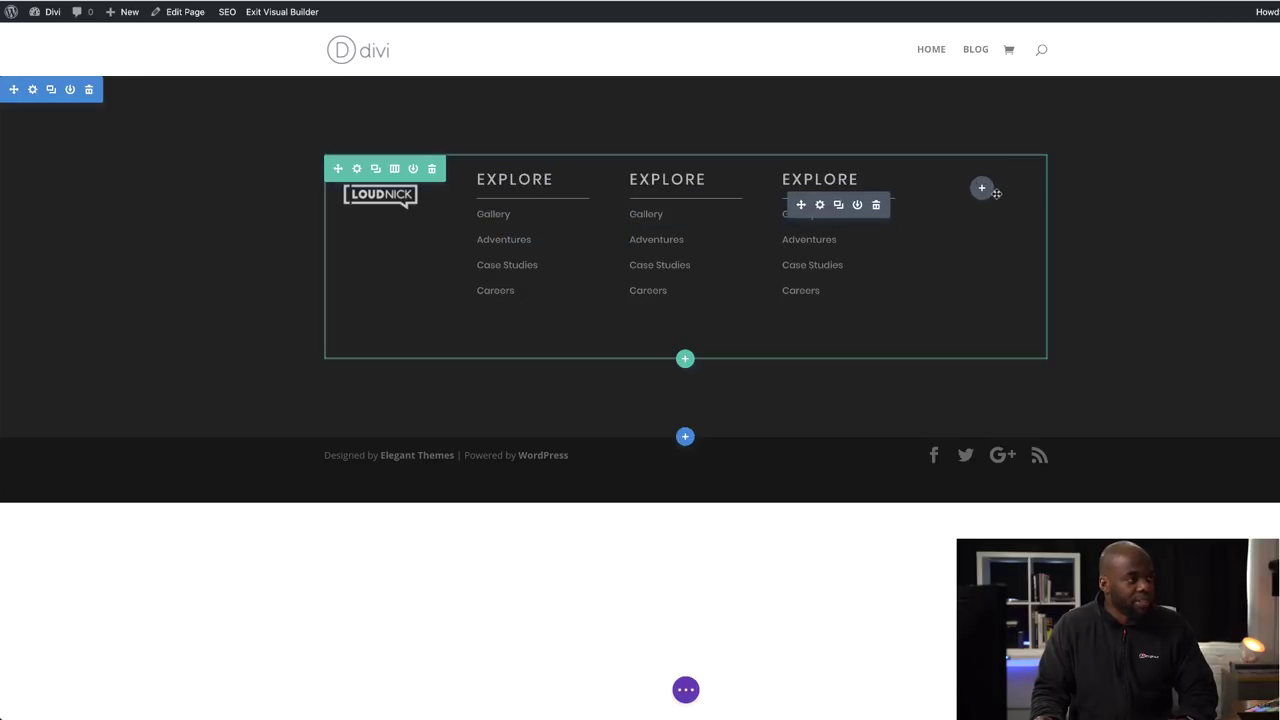
pyautogui.click(982, 188)
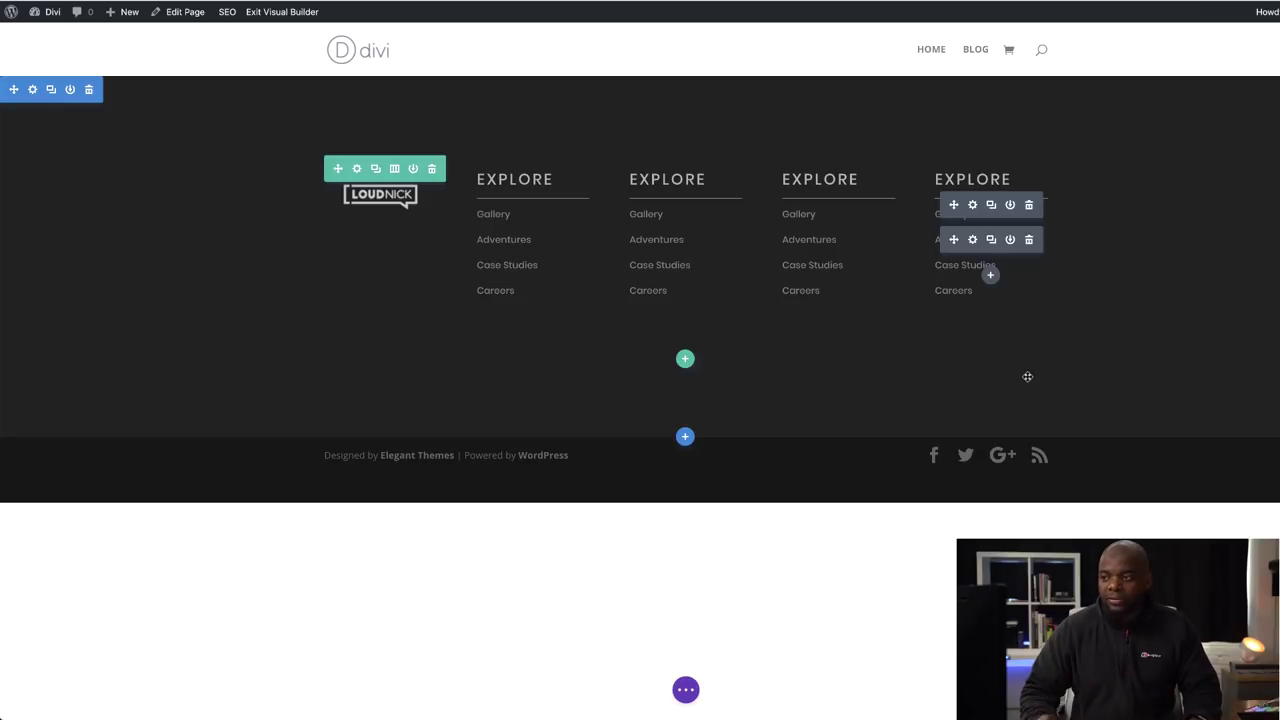
# Rename the second column's heading to 'Visit Us'.
pyautogui.click(667, 179)
pyautogui.click(21, 265)
pyautogui.doubleClick(51, 268)
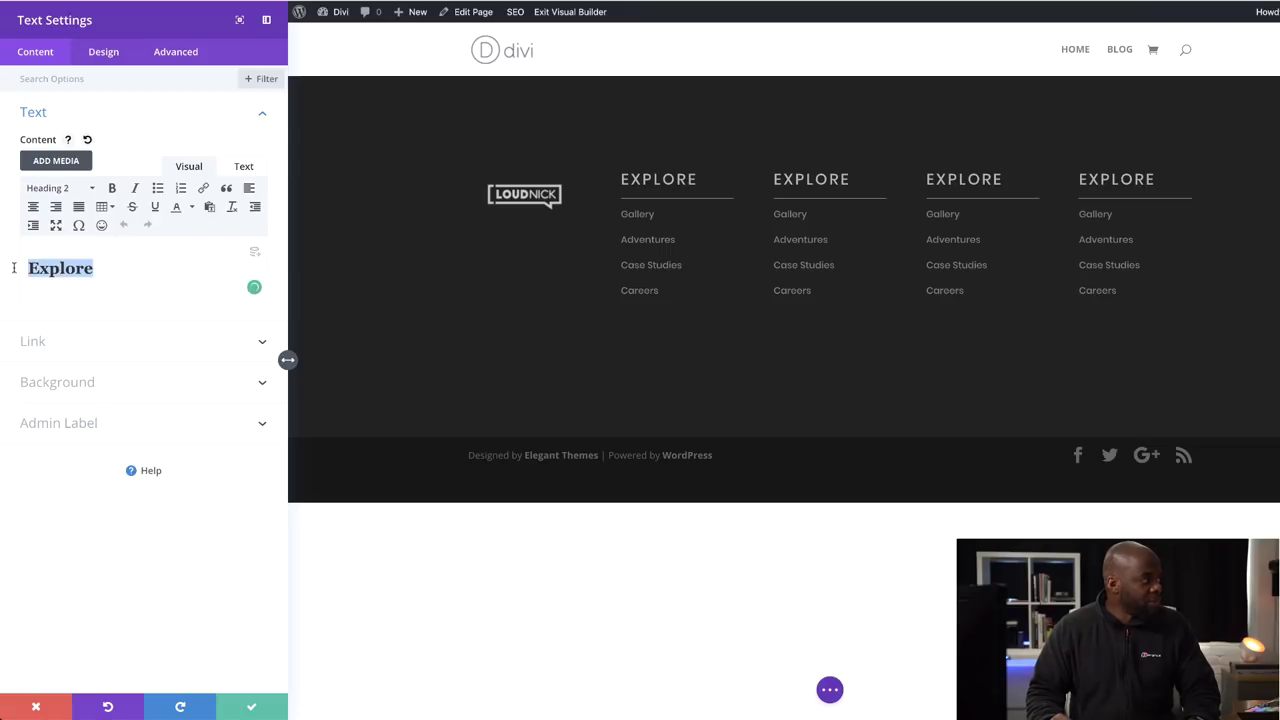
pyautogui.write('Visit Us')
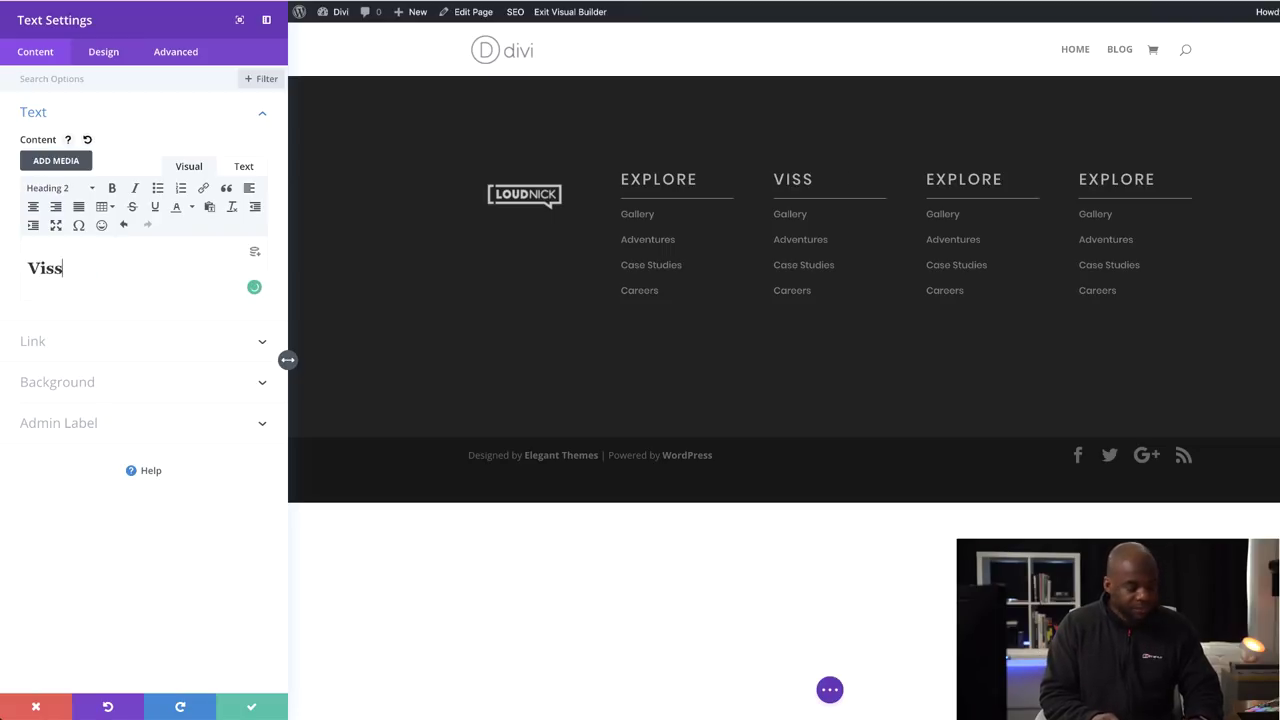
pyautogui.click(248, 706)
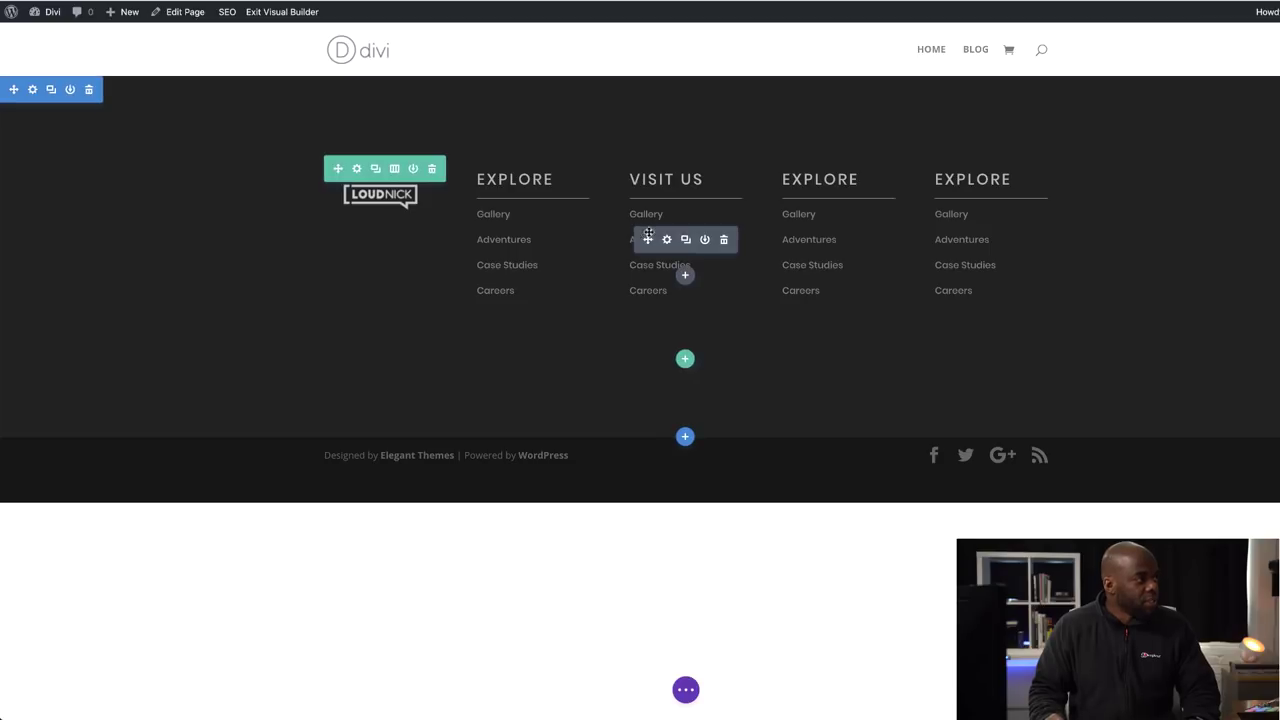
# Replace the Visit Us link list with a three-line postal address.
pyautogui.click(667, 240)
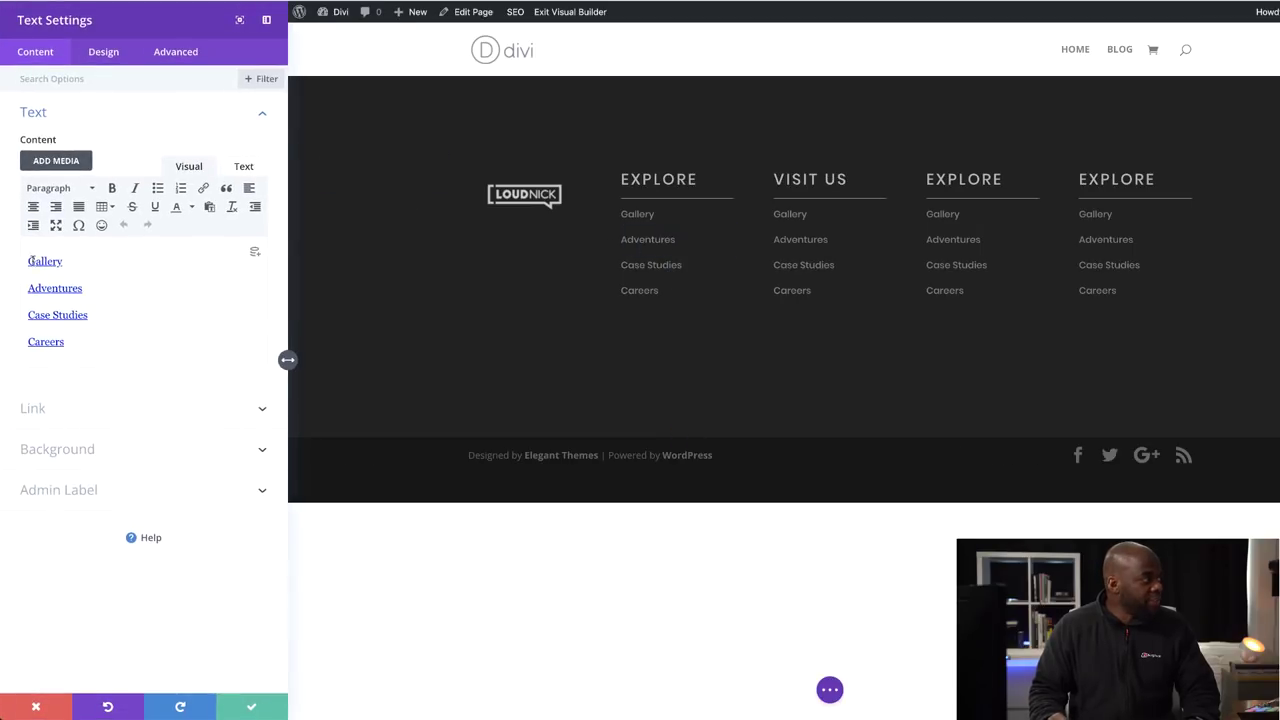
pyautogui.moveTo(72, 344); pyautogui.dragTo(31, 254)
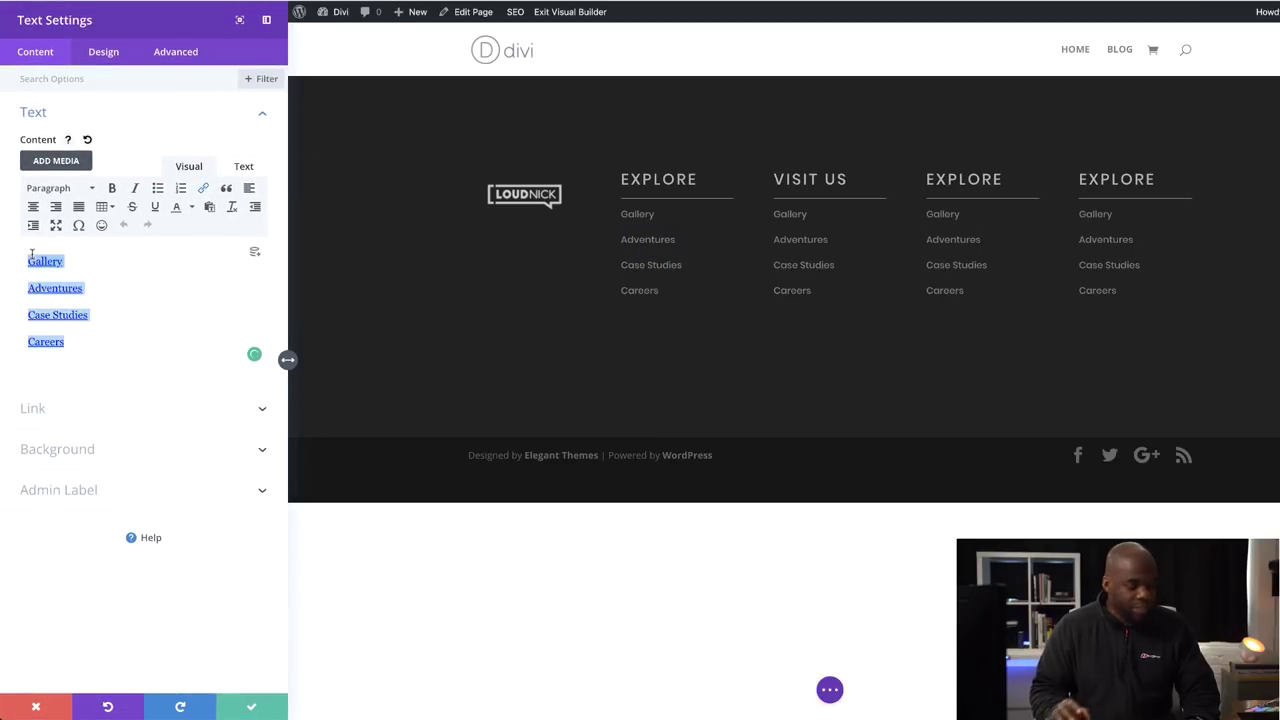
pyautogui.press('BackSpace')
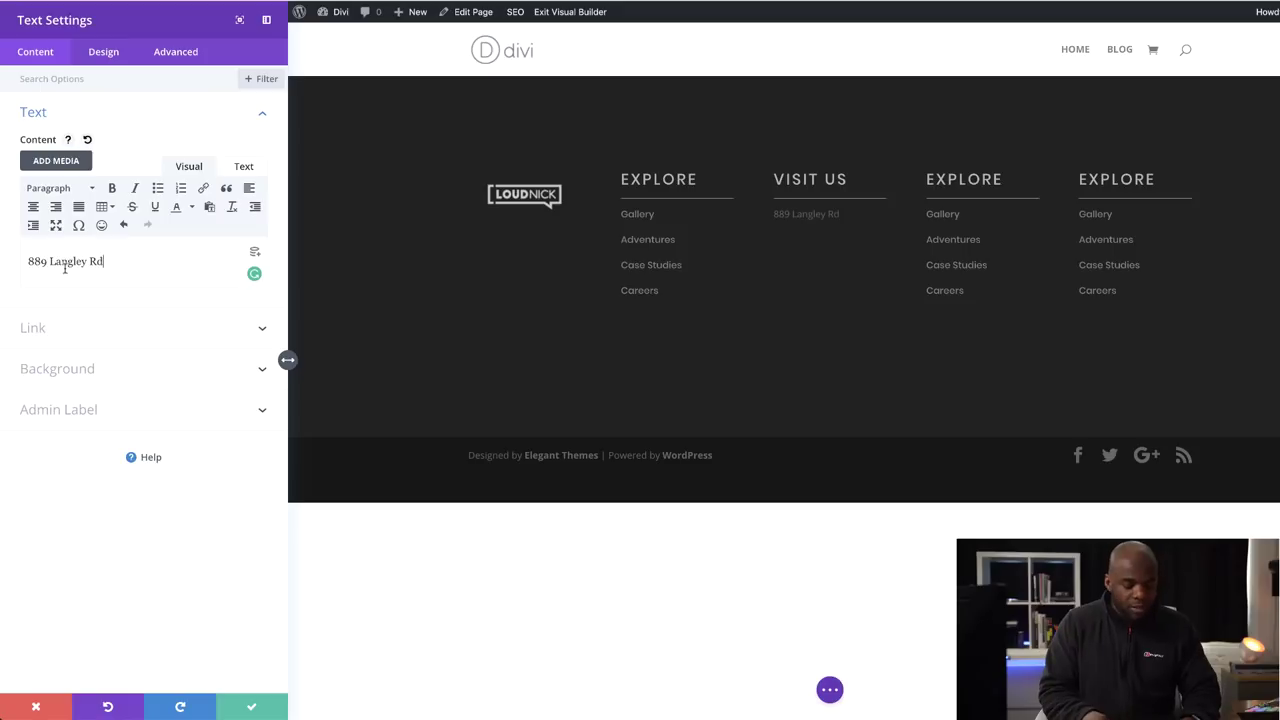
pyautogui.press('Return')
pyautogui.write('889 Langley Rd')
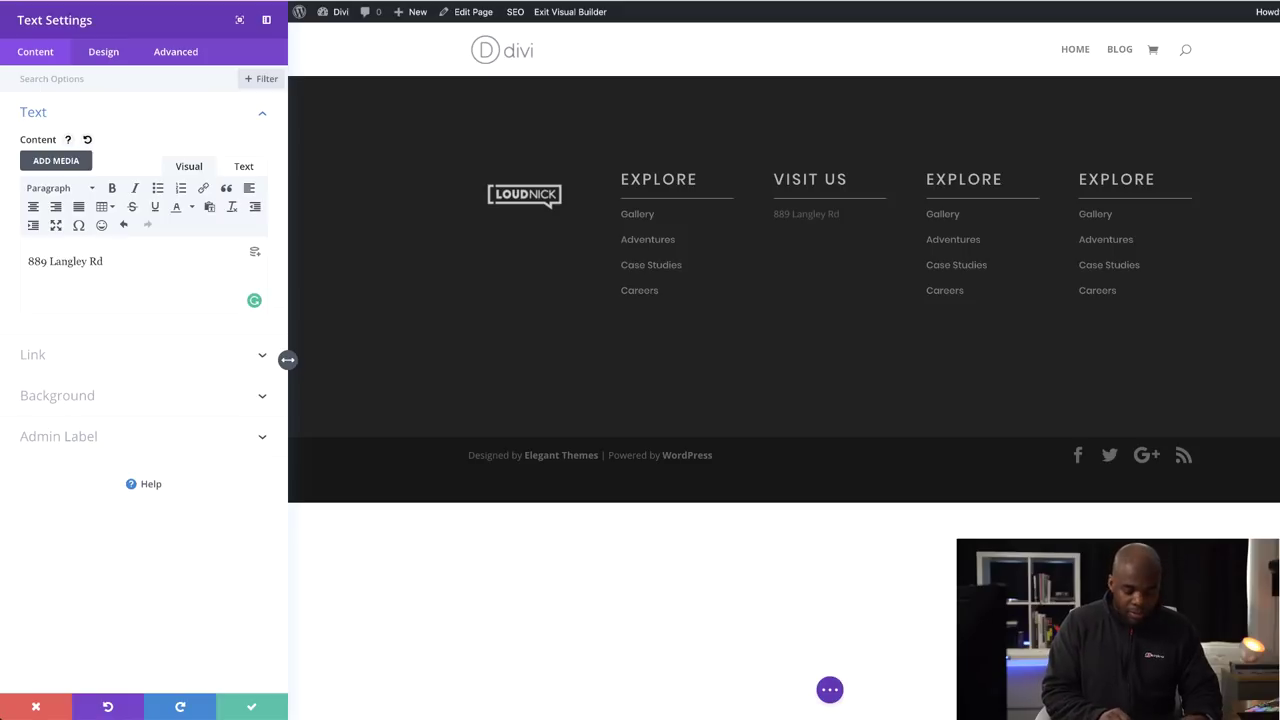
pyautogui.write('irmingham')
pyautogui.press('Return')
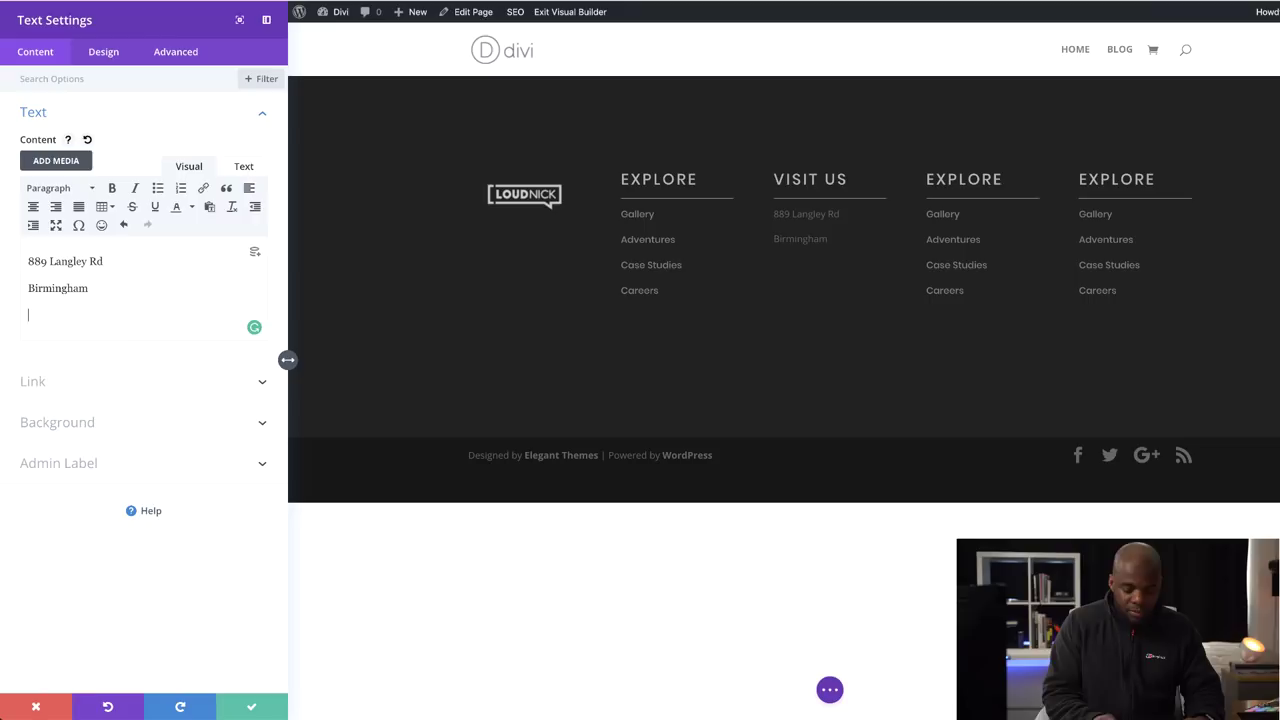
pyautogui.write('B7878 HNK')
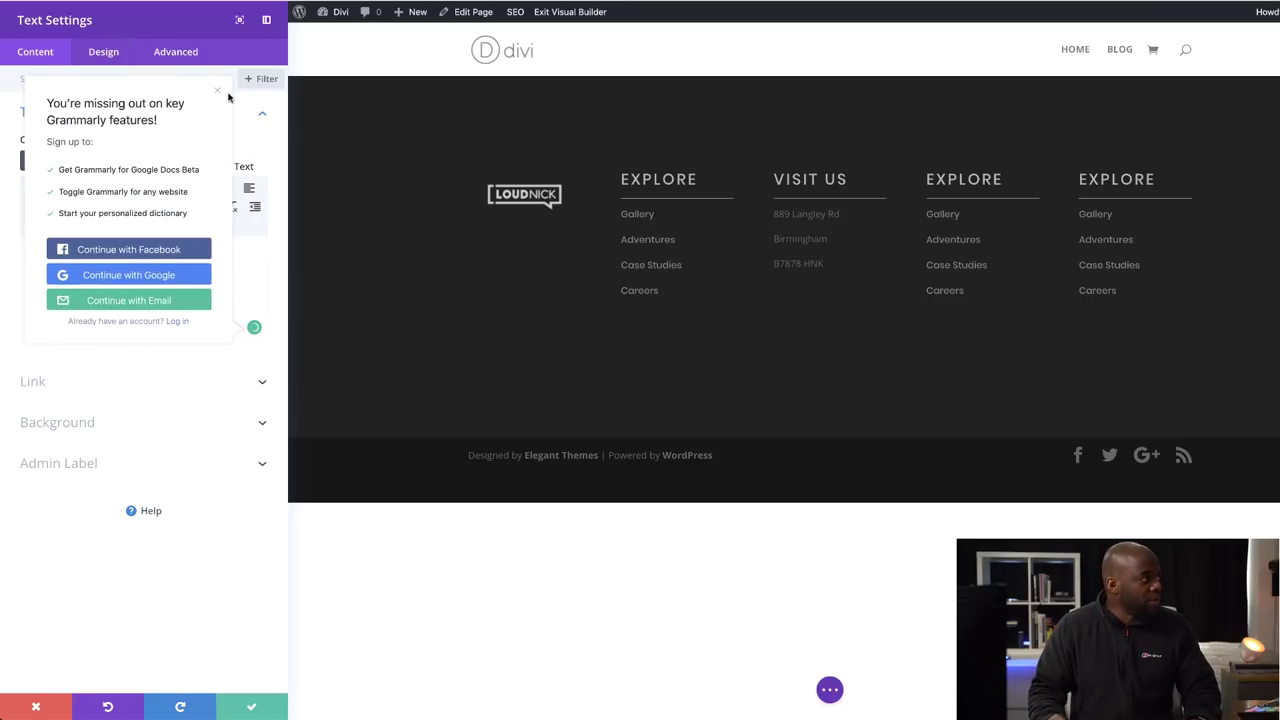
pyautogui.click(219, 91)
pyautogui.click(95, 55)
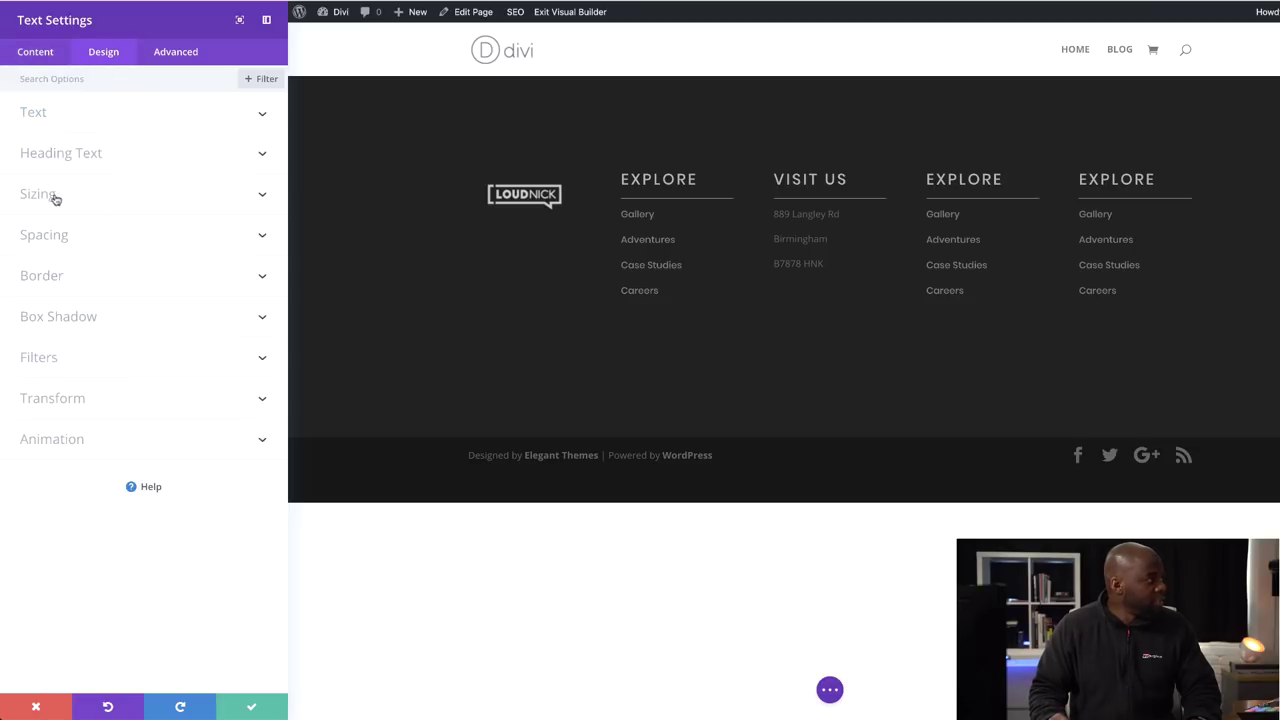
# Set the Visit Us address text font to Poppins and save the module.
pyautogui.click(40, 118)
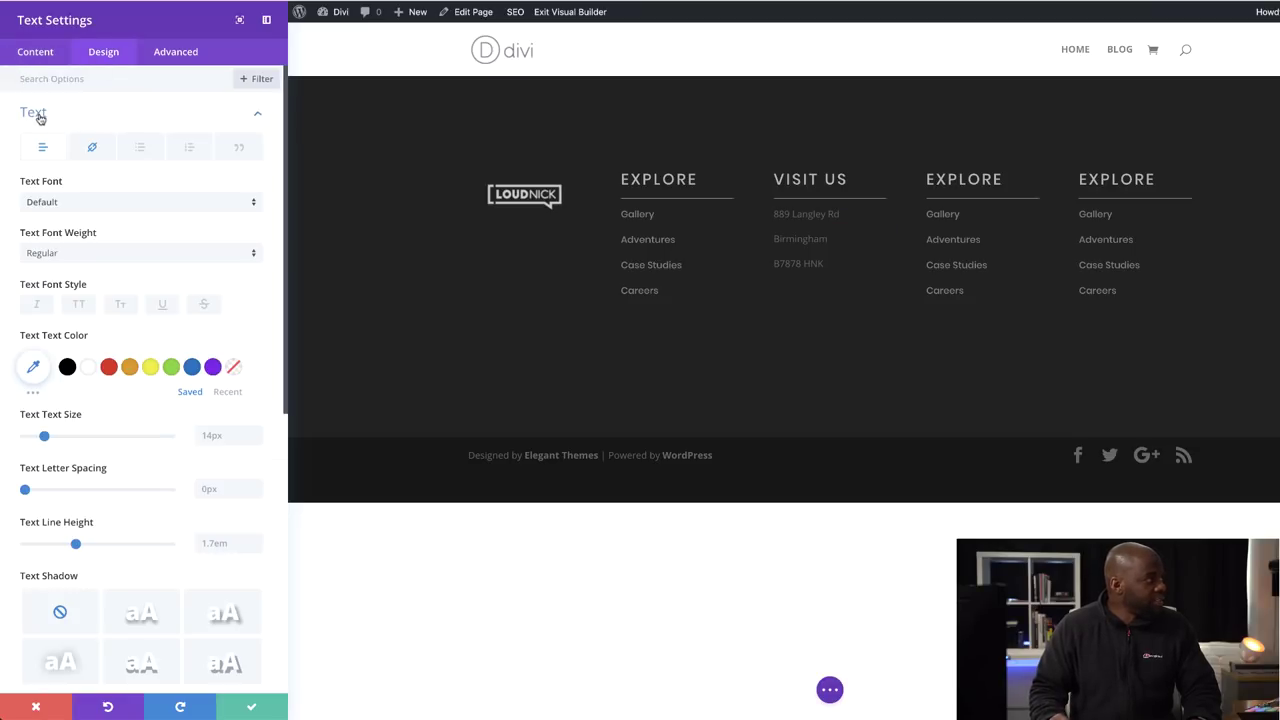
pyautogui.click(77, 202)
pyautogui.click(72, 134)
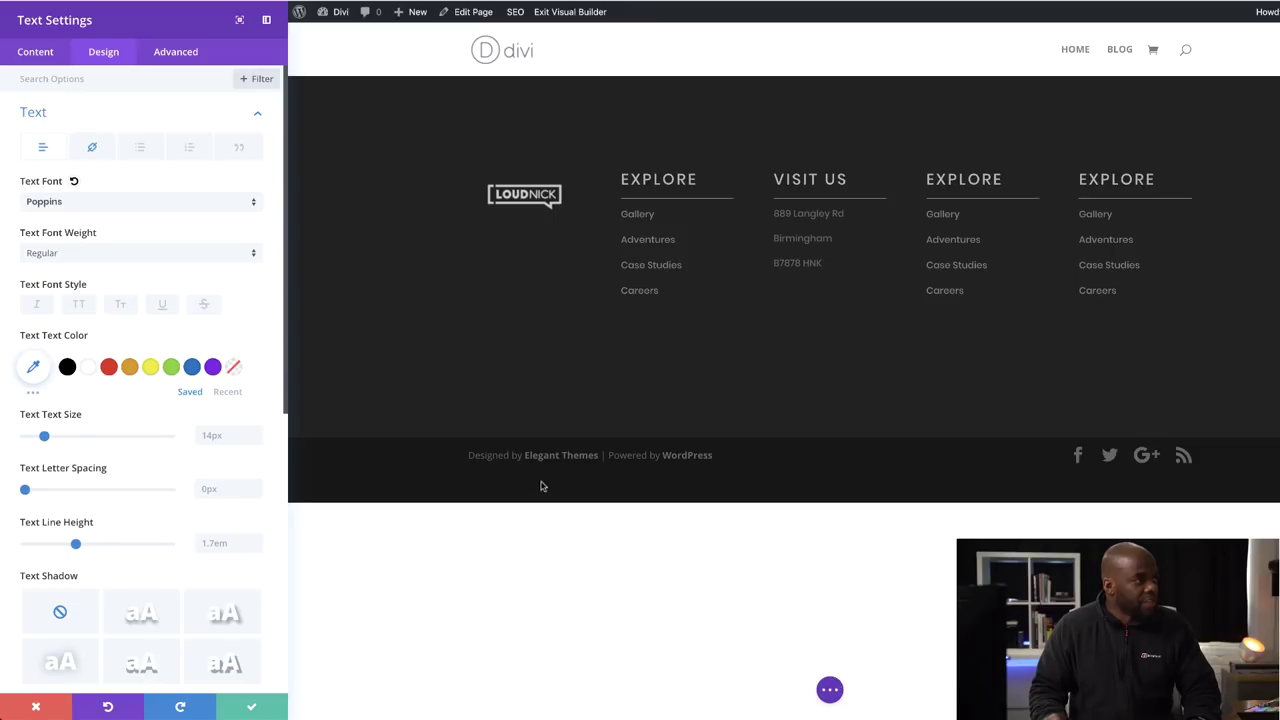
pyautogui.click(256, 707)
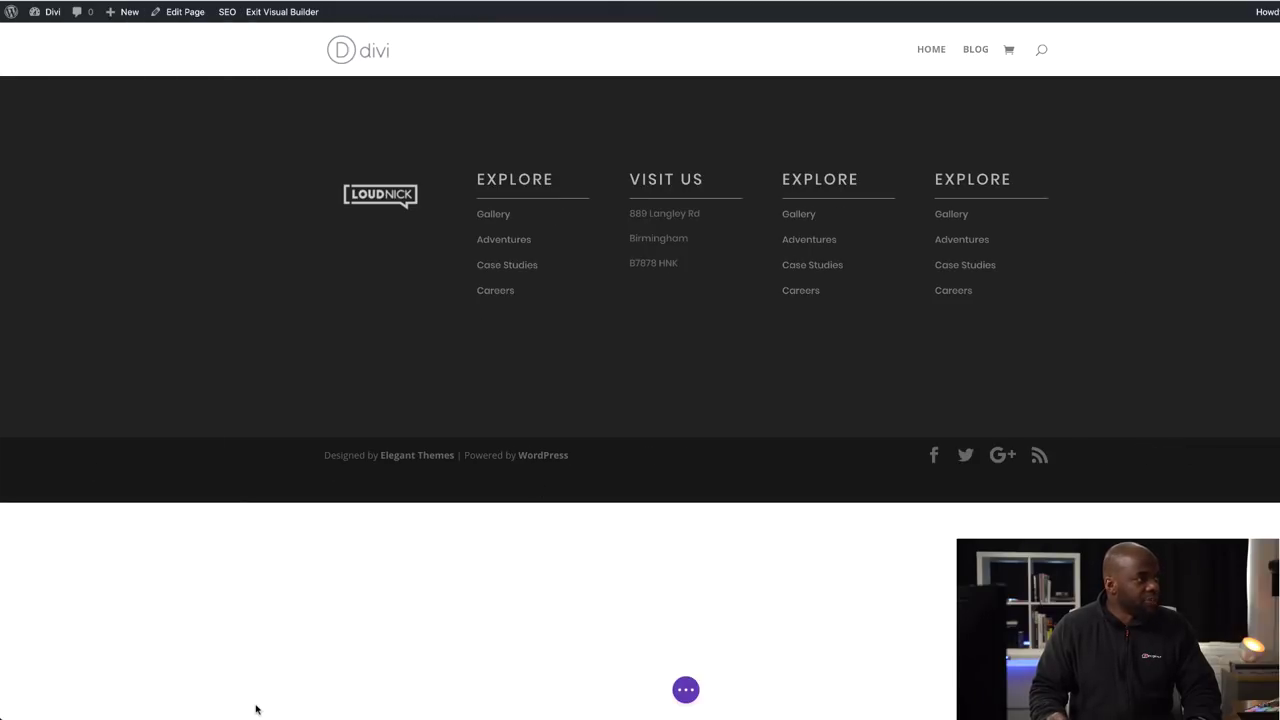
pyautogui.moveTo(810, 178)
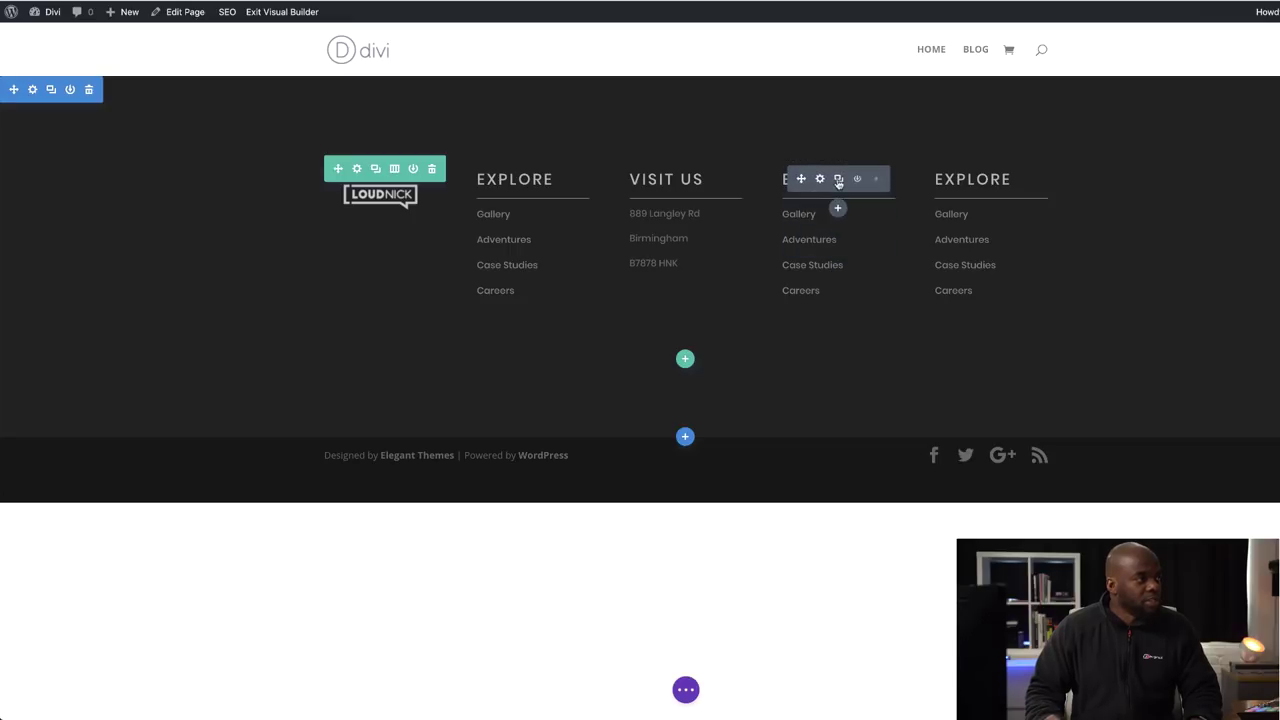
# Rename the third column's heading to 'About Us' and save it.
pyautogui.click(820, 179)
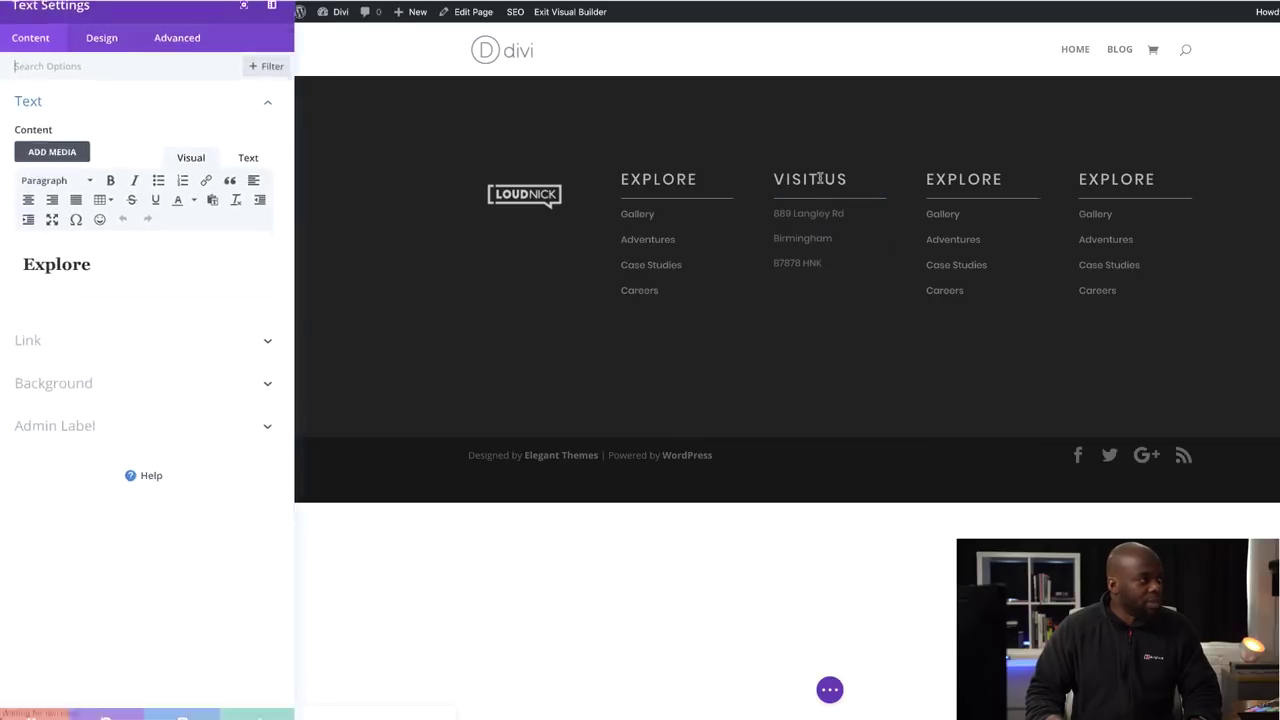
pyautogui.doubleClick(97, 268)
pyautogui.write('about us')
pyautogui.click(251, 706)
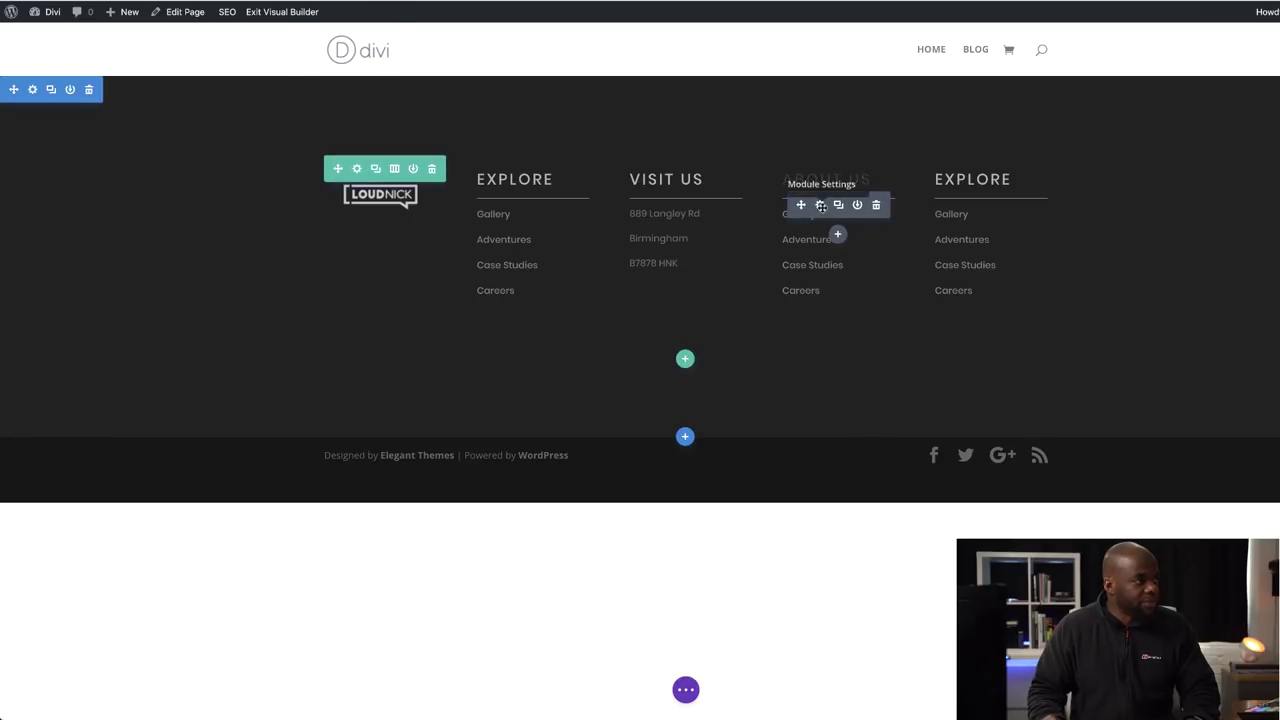
pyautogui.click(820, 205)
pyautogui.click(256, 709)
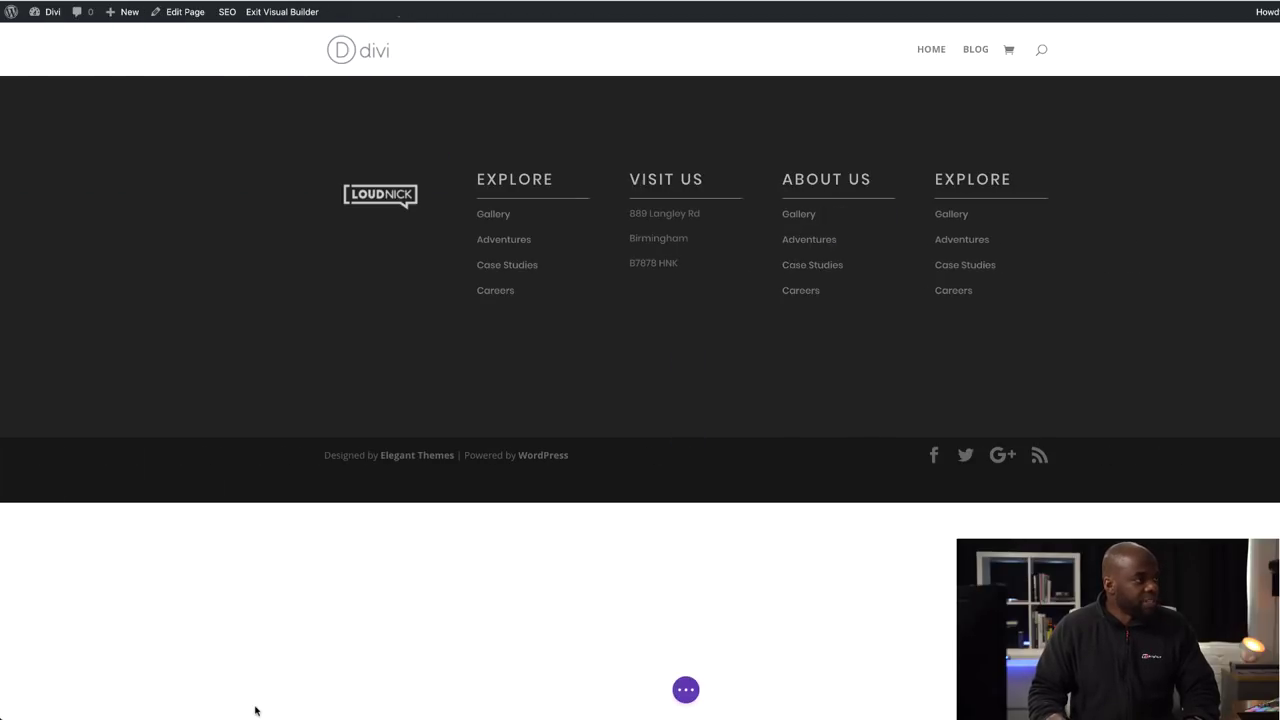
# Replace the third column's links with Management, Our Team, Privacy Policy and About Us.
pyautogui.click(822, 238)
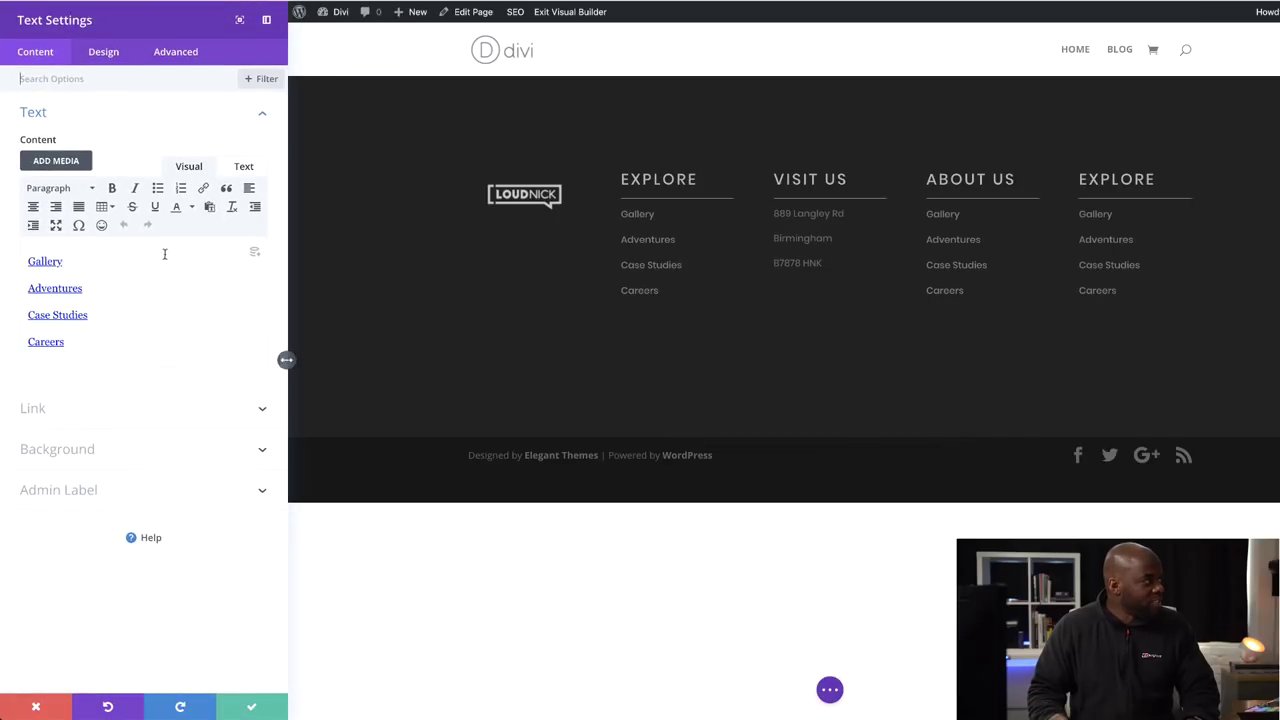
pyautogui.moveTo(65, 262); pyautogui.dragTo(2, 261)
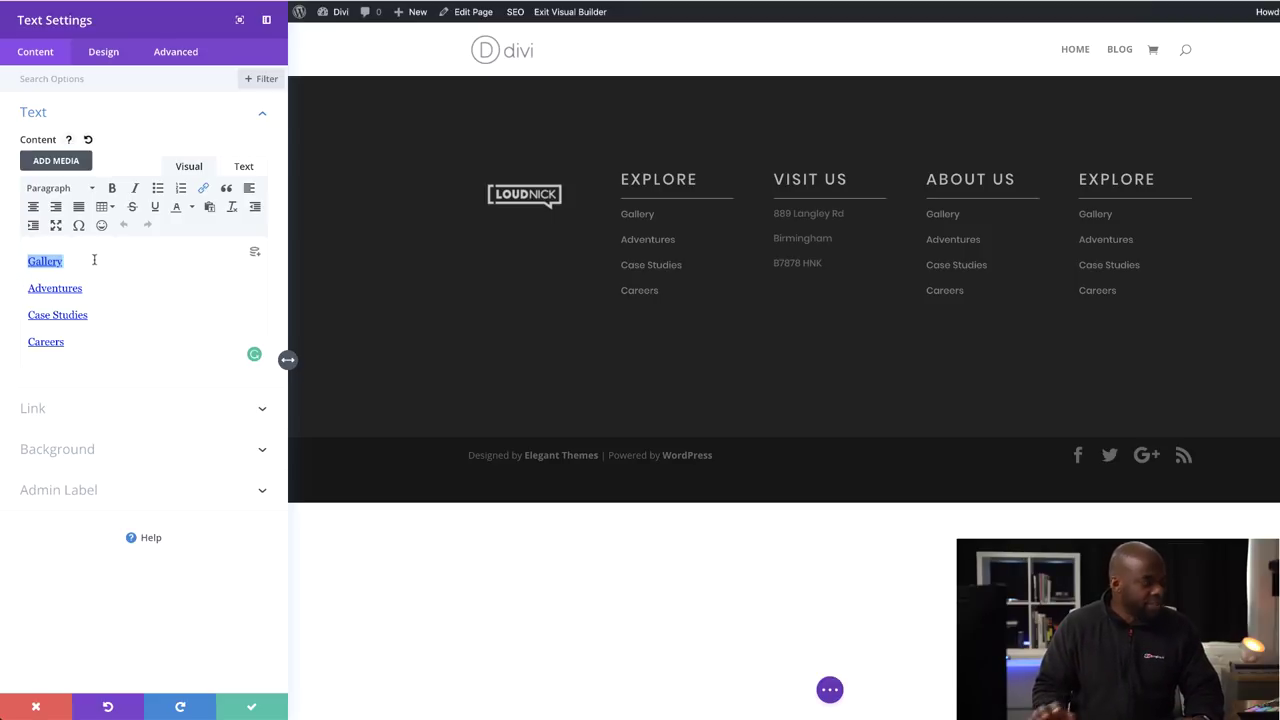
pyautogui.write('Management')
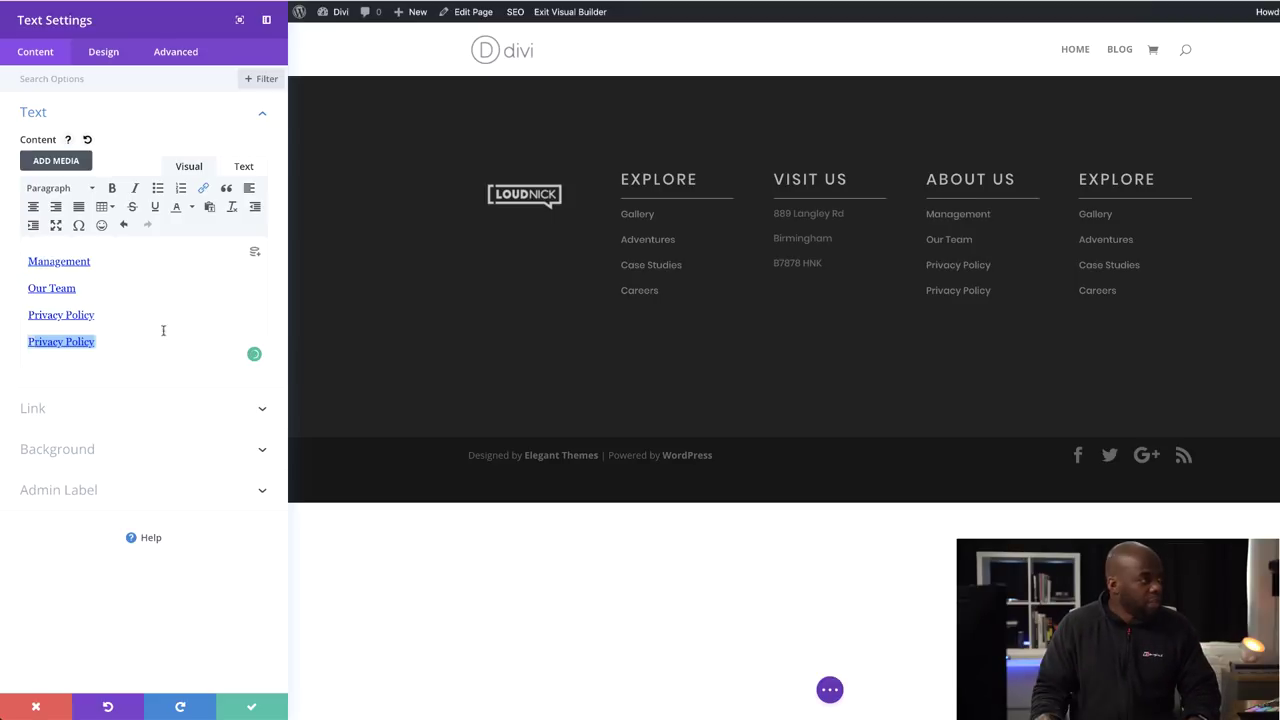
pyautogui.write('PAbout Us')
pyautogui.click(87, 364)
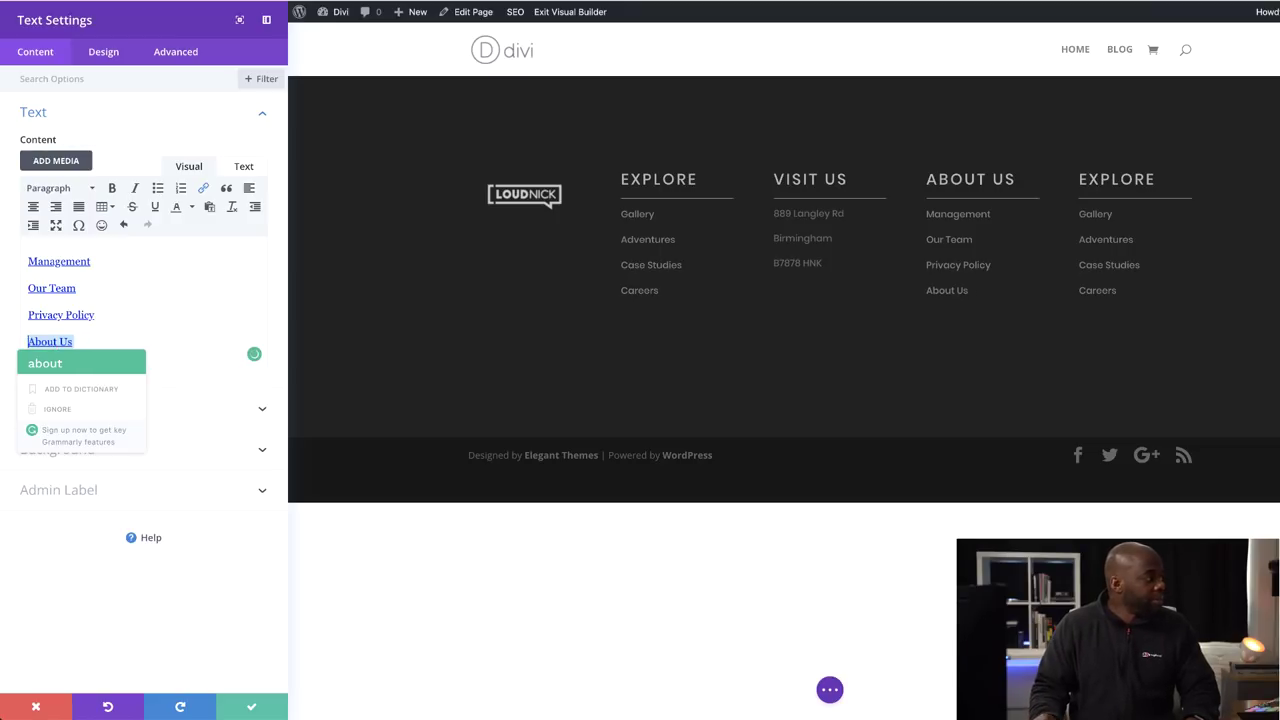
pyautogui.tripleClick(163, 314)
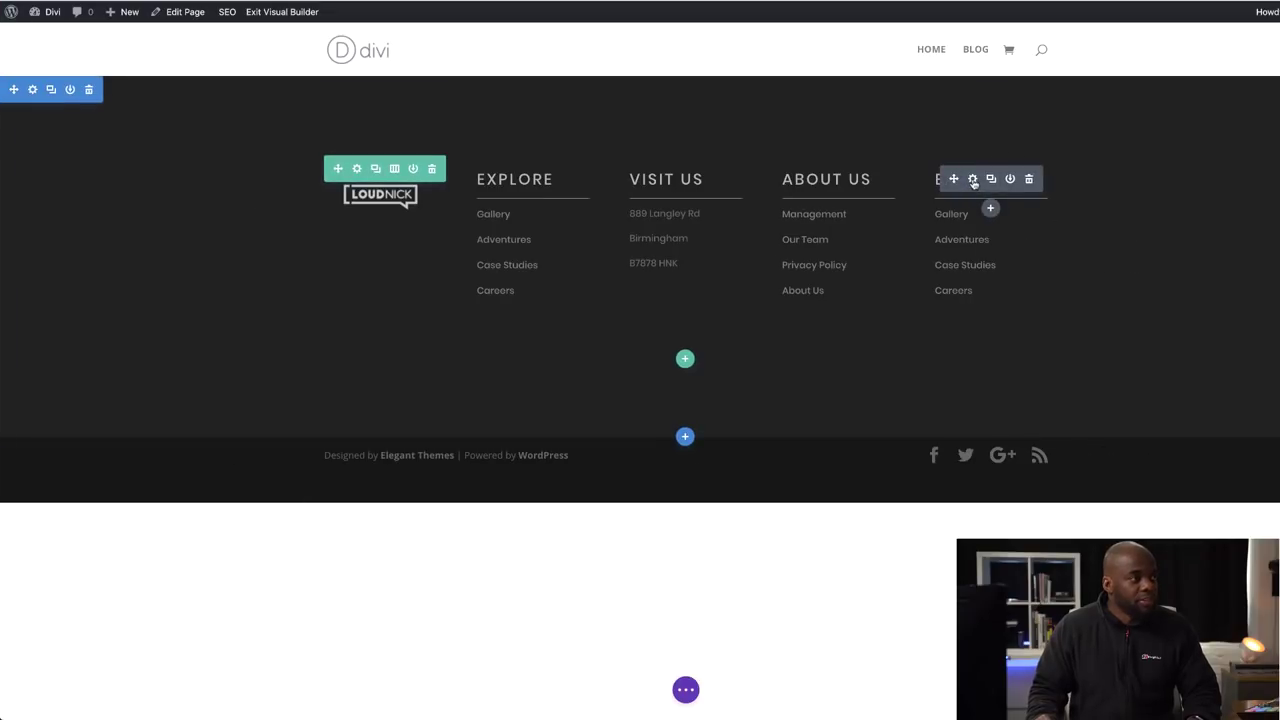
pyautogui.click(972, 179)
# Retitle the fourth column's heading to 'Follow Us'.
pyautogui.moveTo(94, 268); pyautogui.dragTo(24, 269)
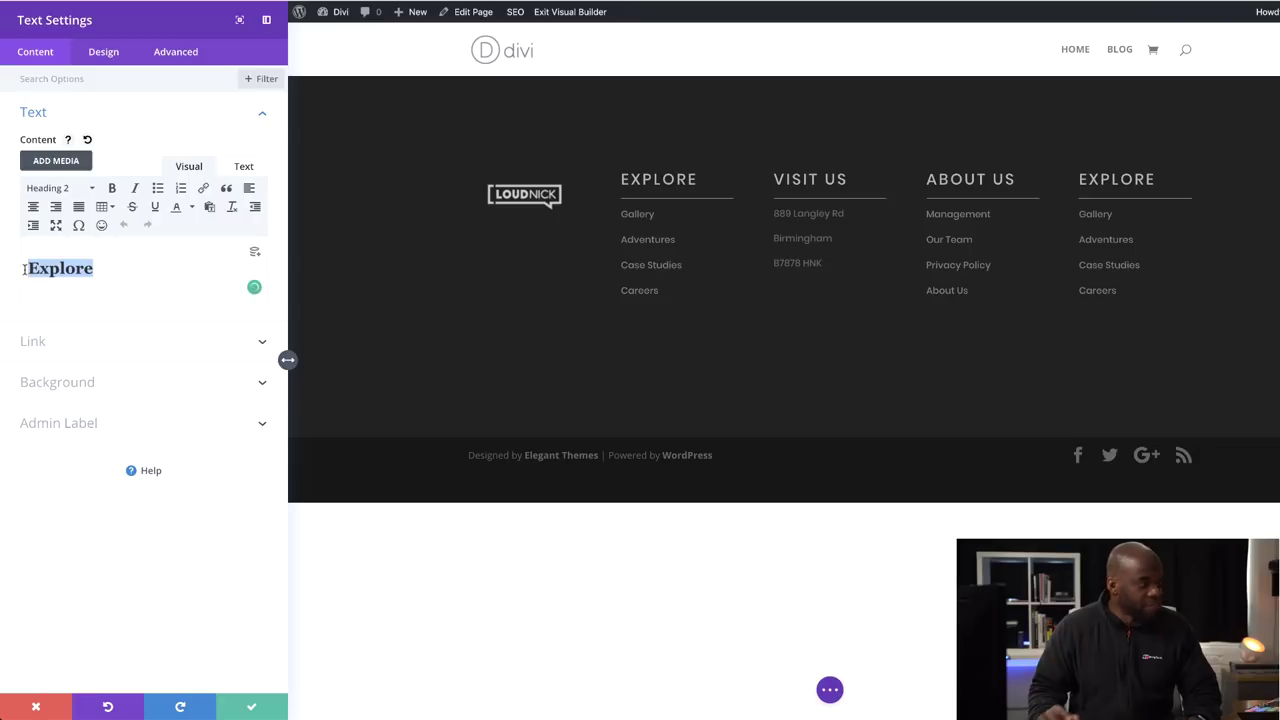
pyautogui.write('Follow us')
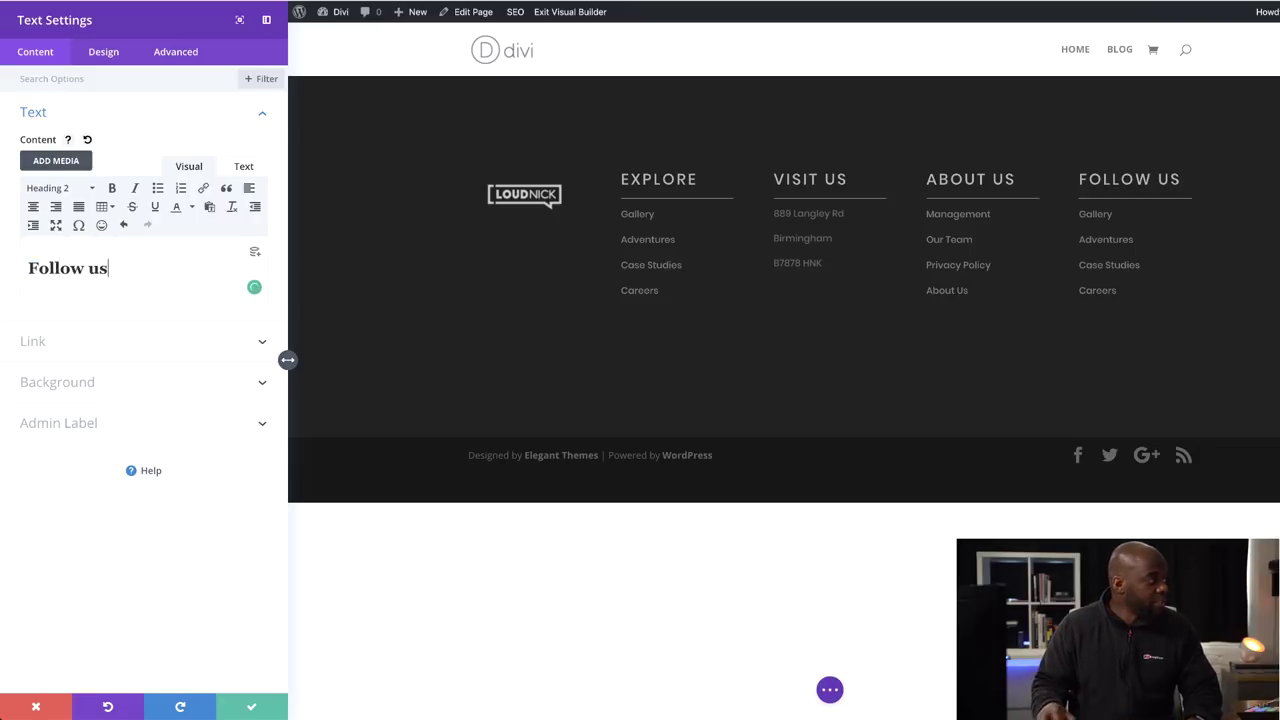
pyautogui.click(253, 708)
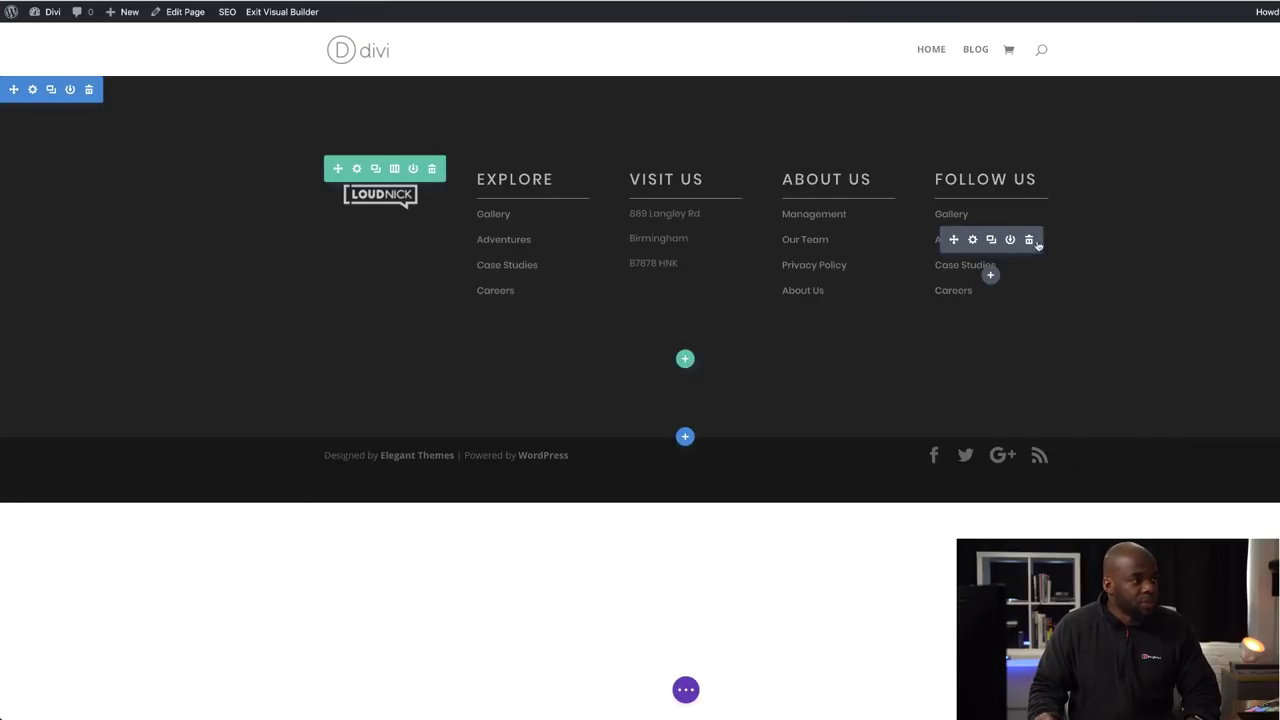
# Replace the Follow Us link list with a Social Media Follow module.
pyautogui.click(1030, 240)
pyautogui.click(990, 233)
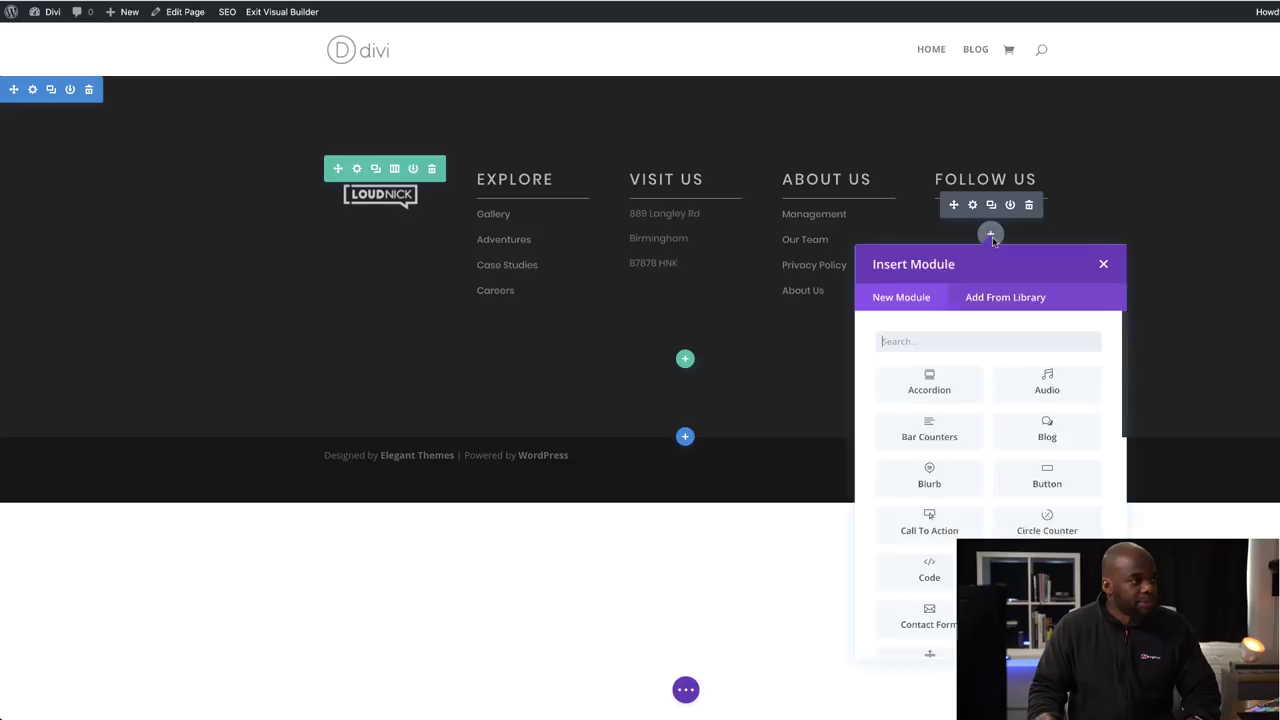
pyautogui.click(969, 338)
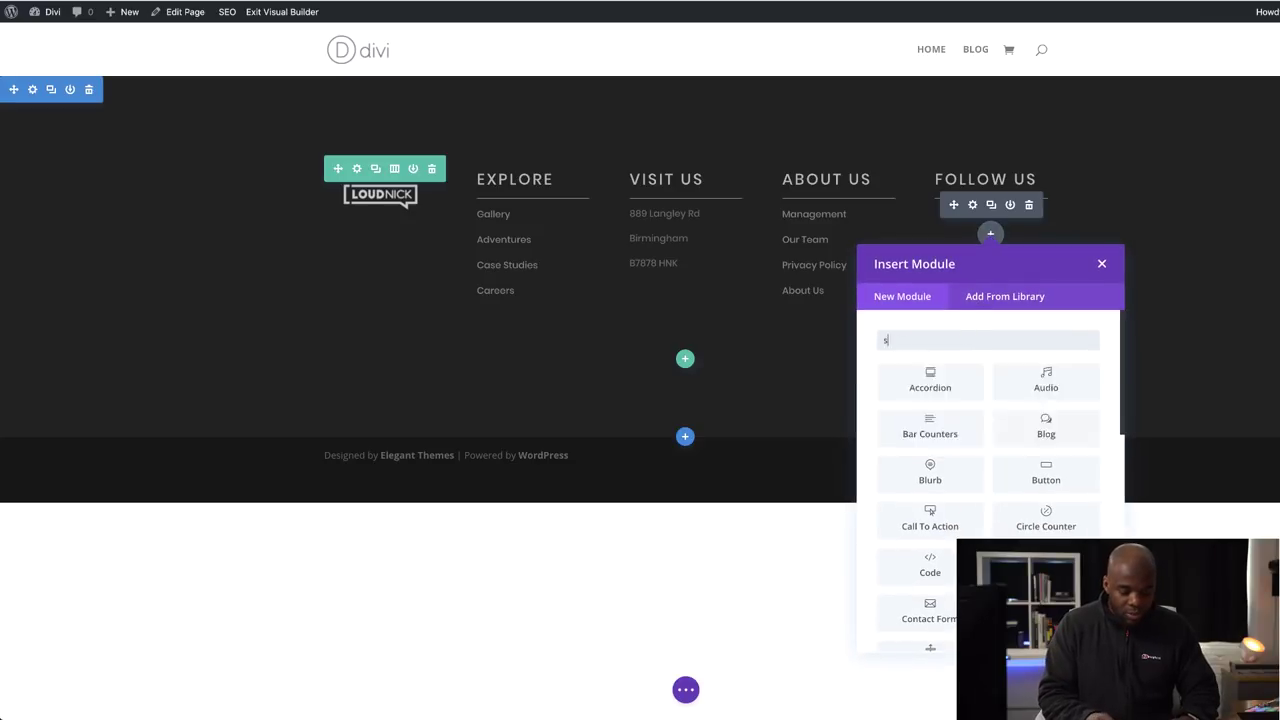
pyautogui.write('soc')
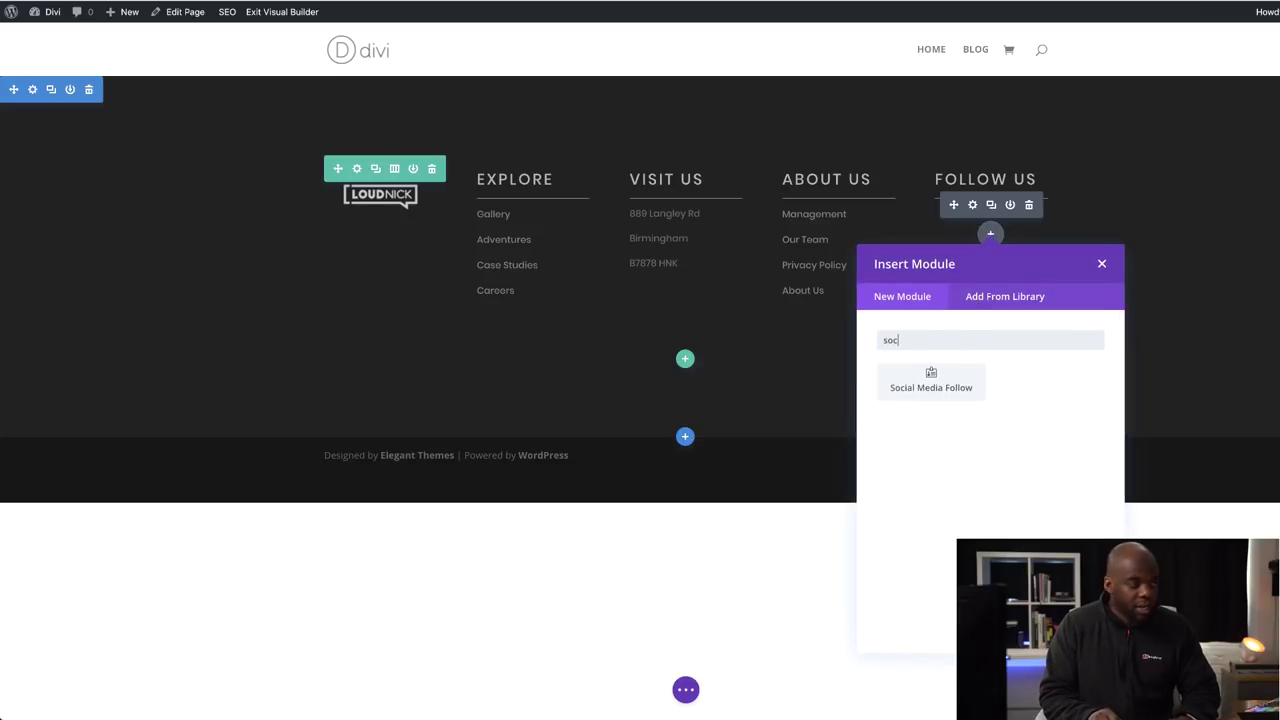
pyautogui.click(947, 390)
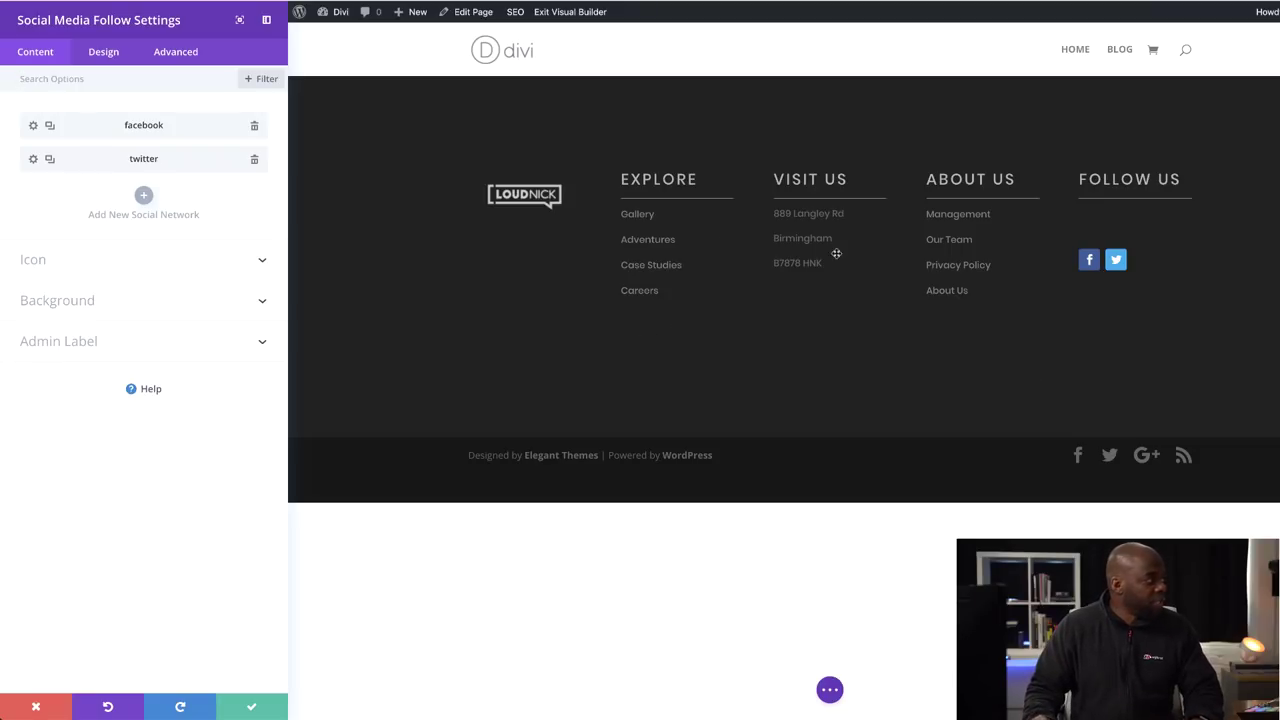
# Add an Instagram network to the follow icons.
pyautogui.click(145, 200)
pyautogui.click(80, 162)
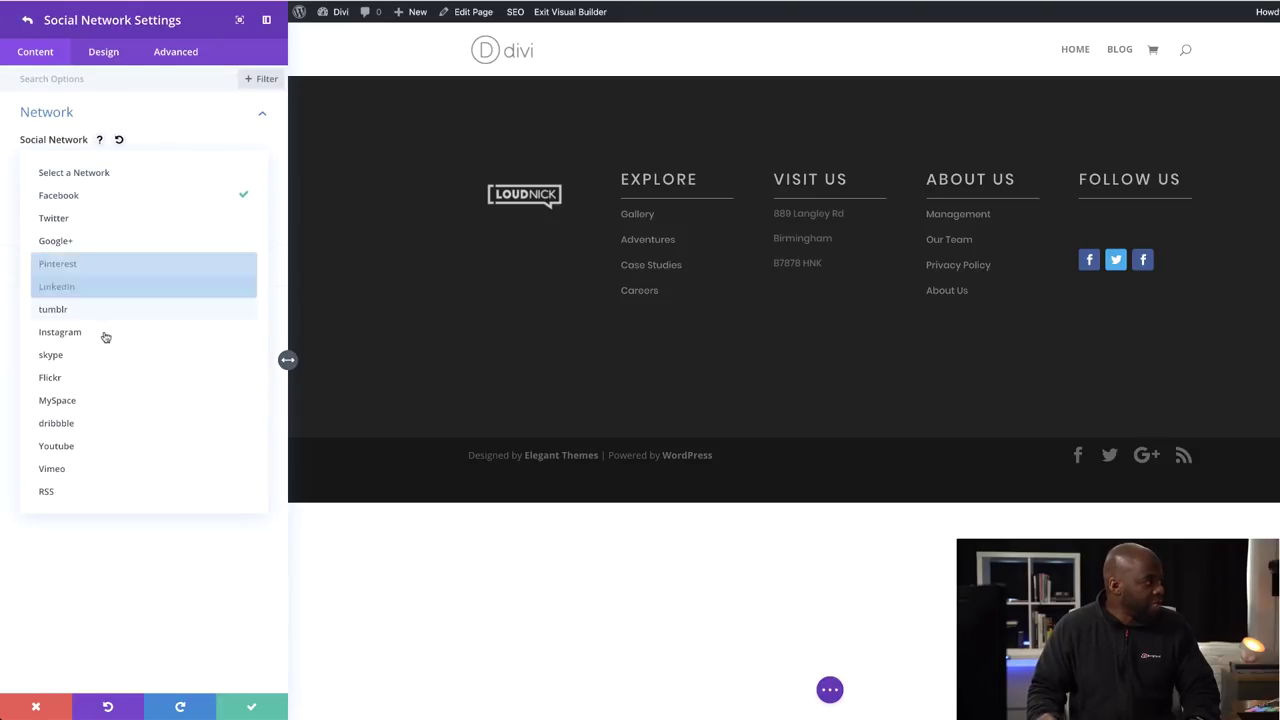
pyautogui.click(101, 333)
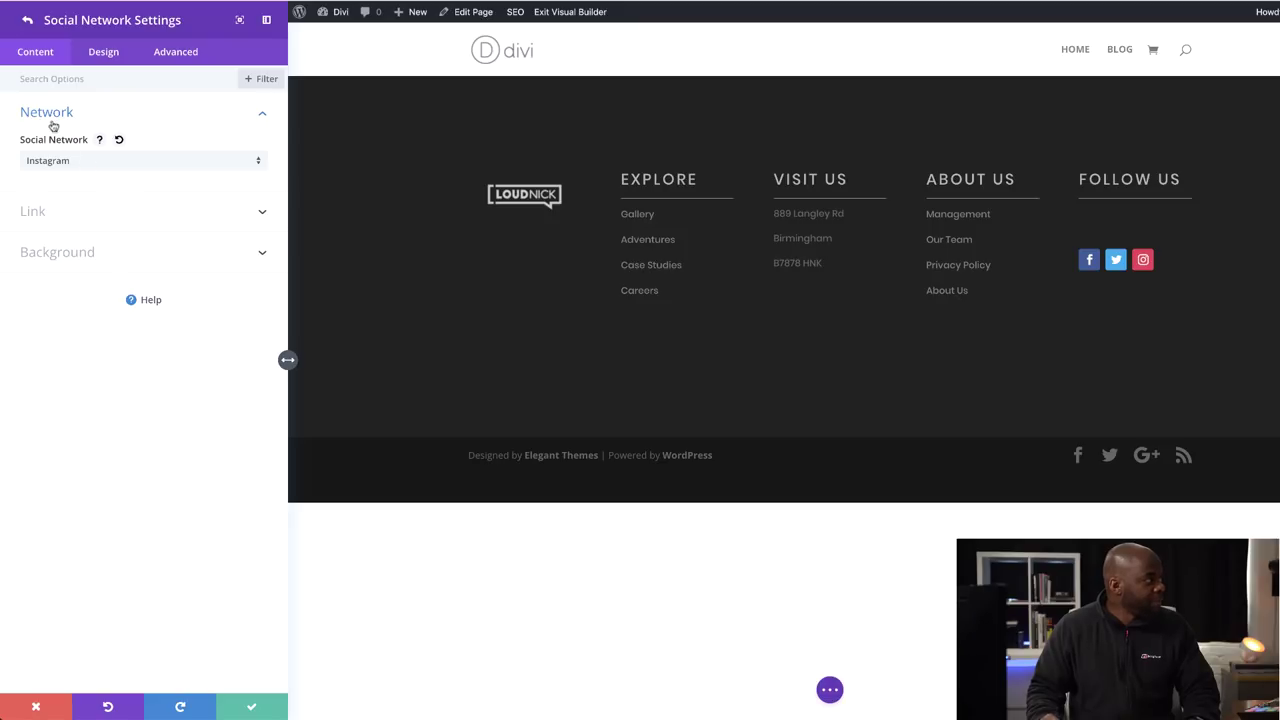
pyautogui.click(27, 21)
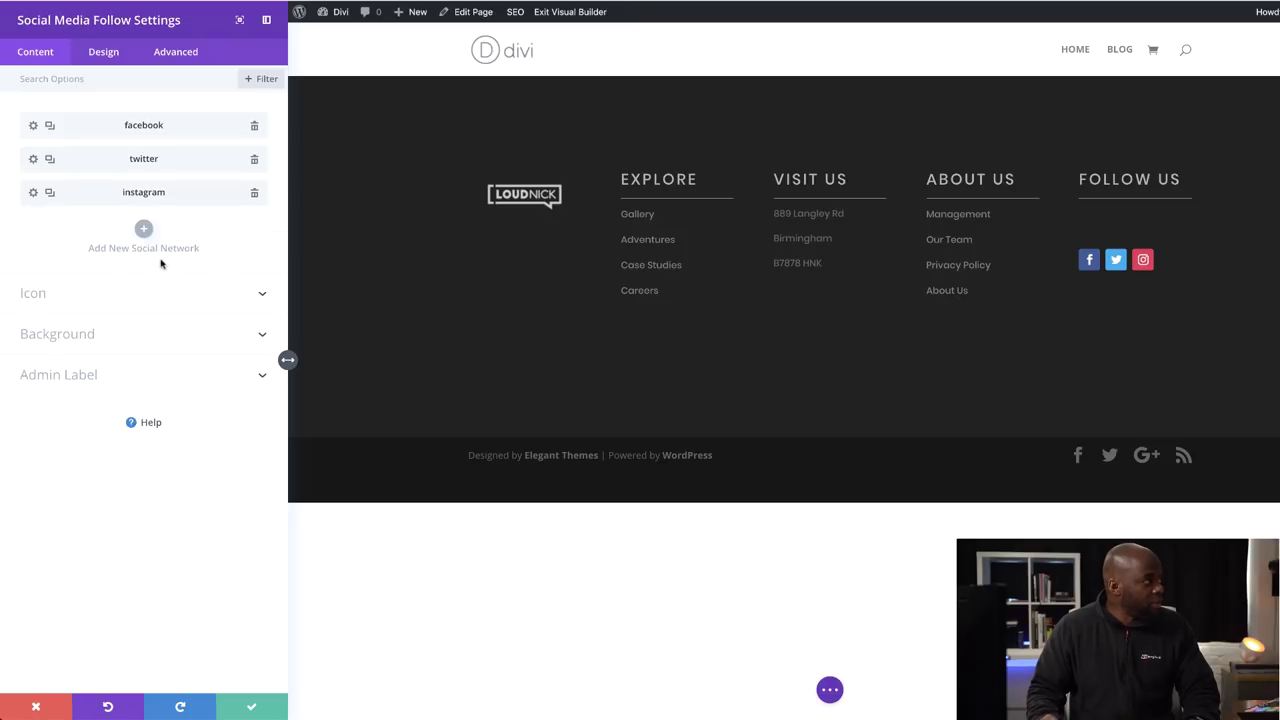
# Add a Youtube network and move it second, right after facebook.
pyautogui.click(143, 229)
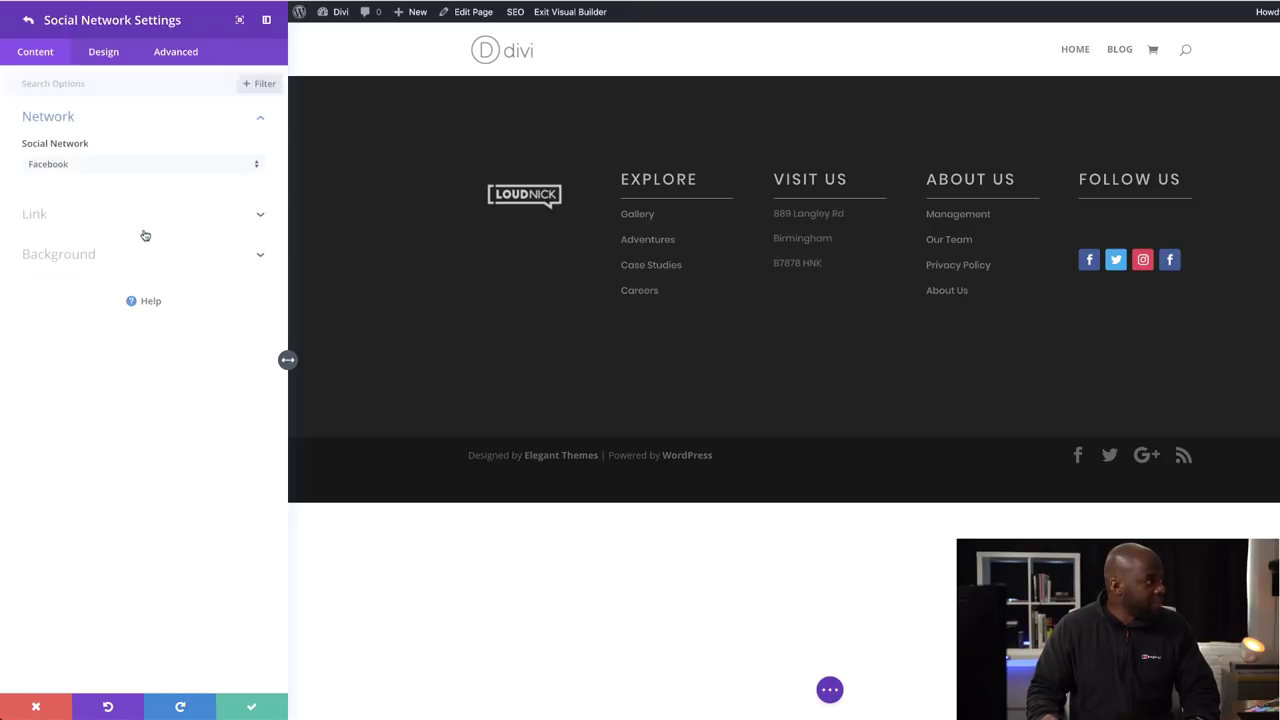
pyautogui.click(84, 164)
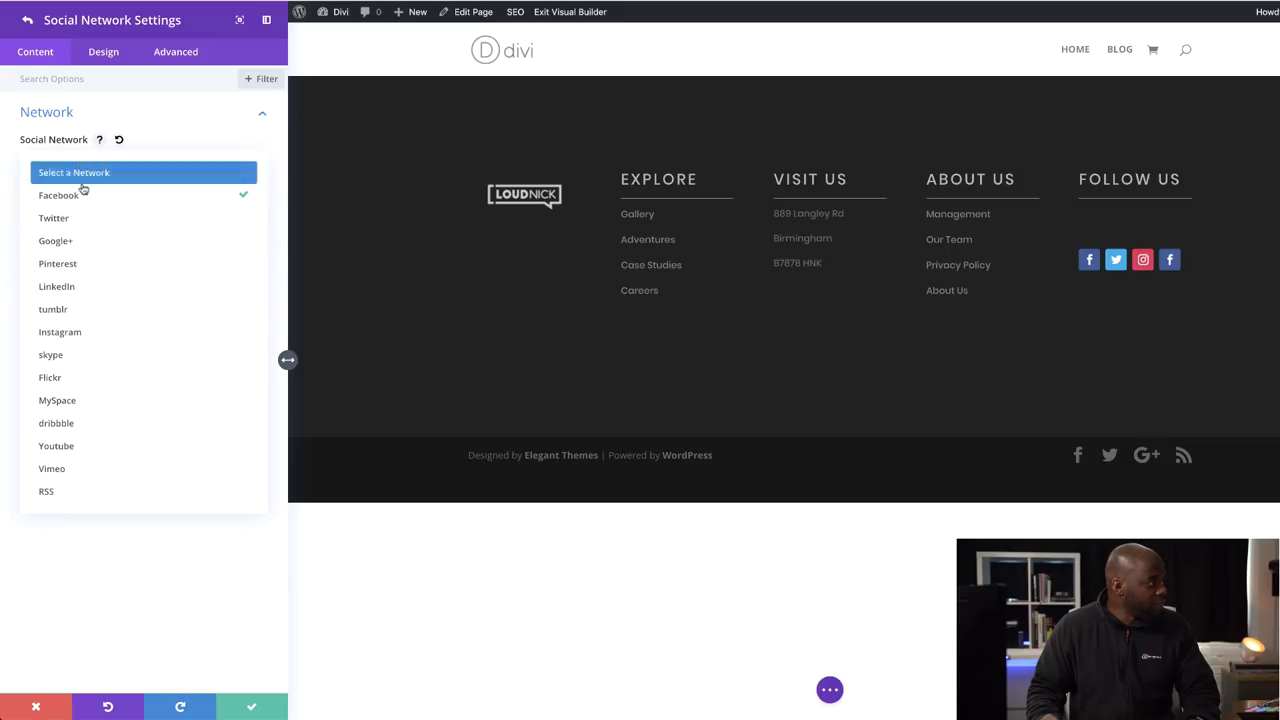
pyautogui.click(86, 446)
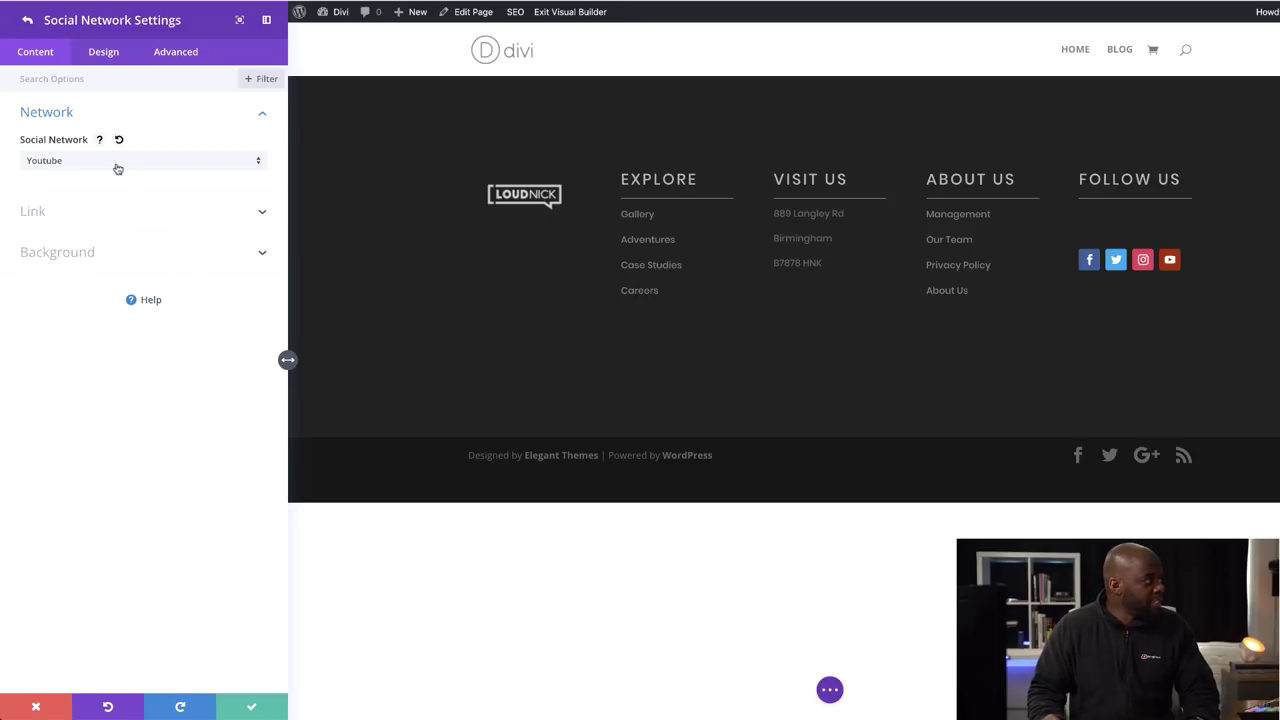
pyautogui.click(27, 21)
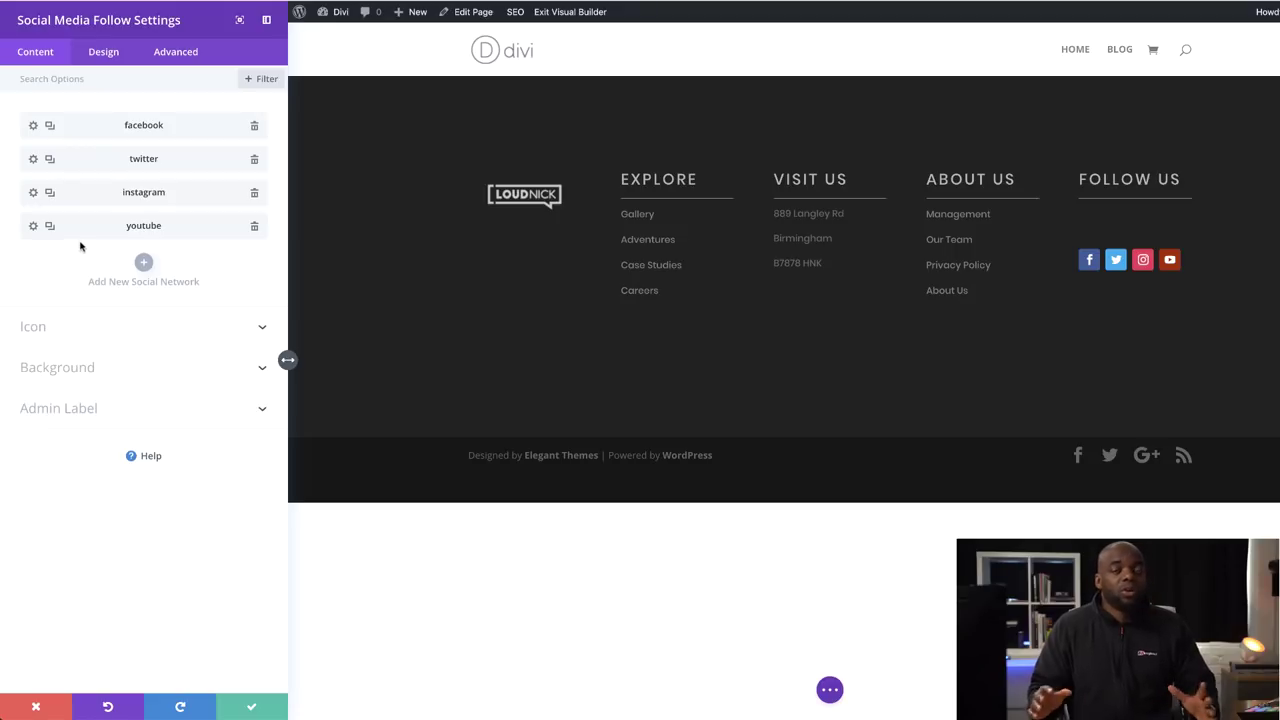
pyautogui.moveTo(79, 229); pyautogui.dragTo(95, 197)
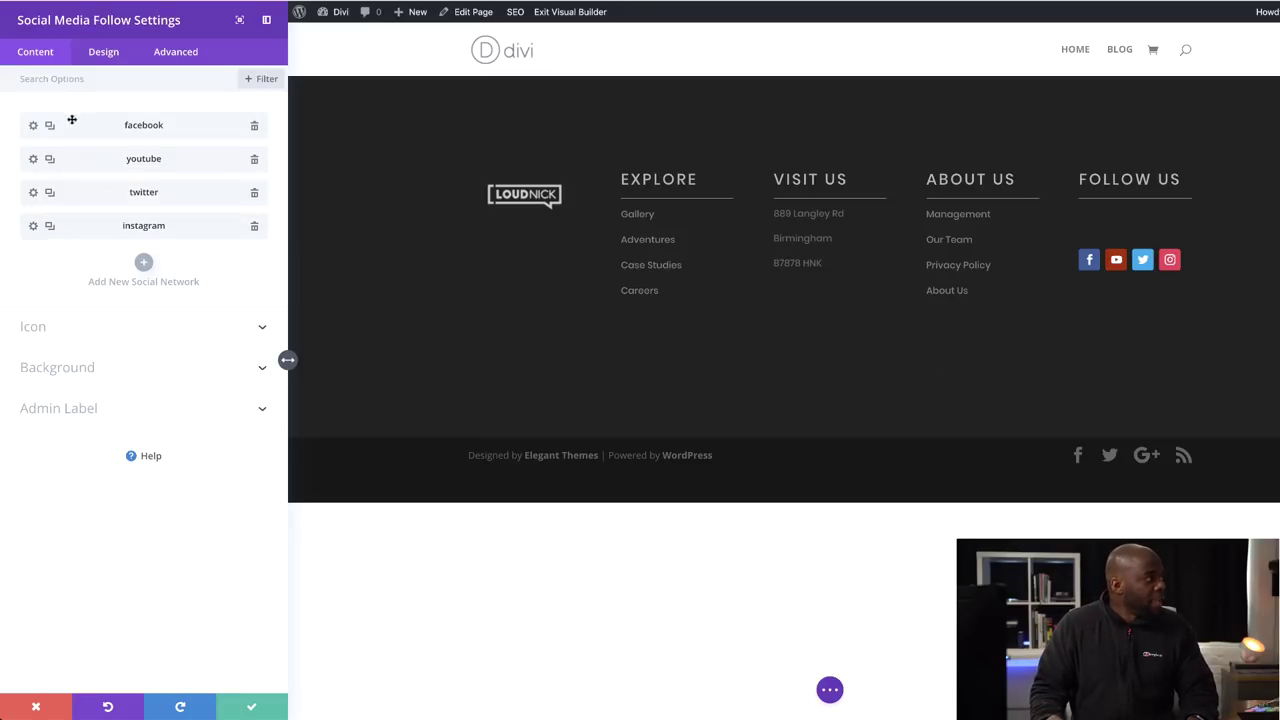
# Move the social icons up with a -59px Transform Translate and save.
pyautogui.click(104, 52)
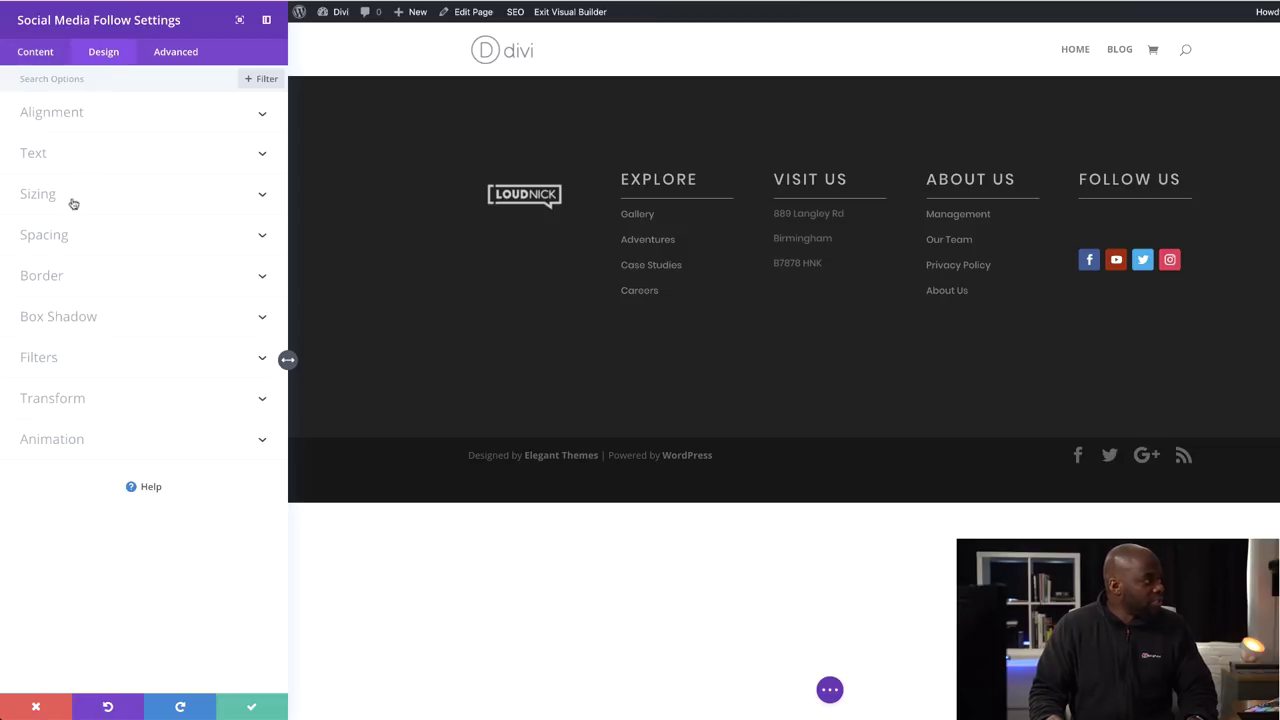
pyautogui.click(78, 397)
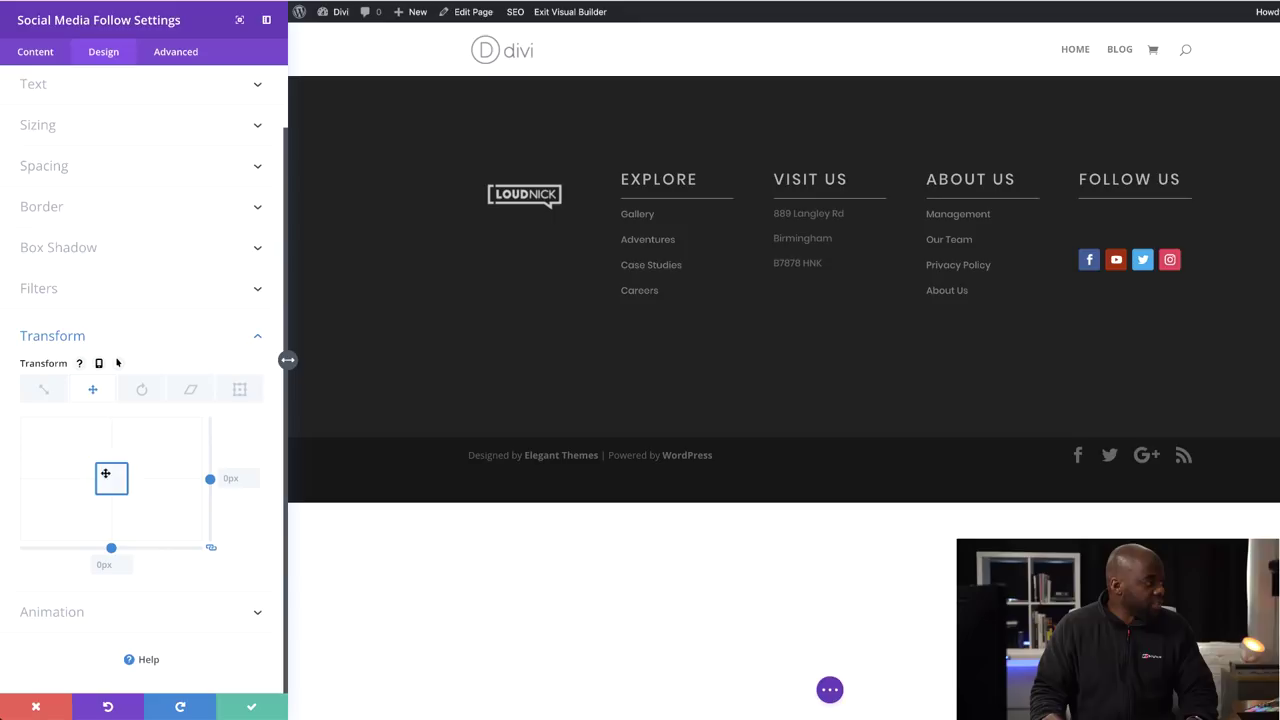
pyautogui.moveTo(111, 480); pyautogui.dragTo(112, 467)
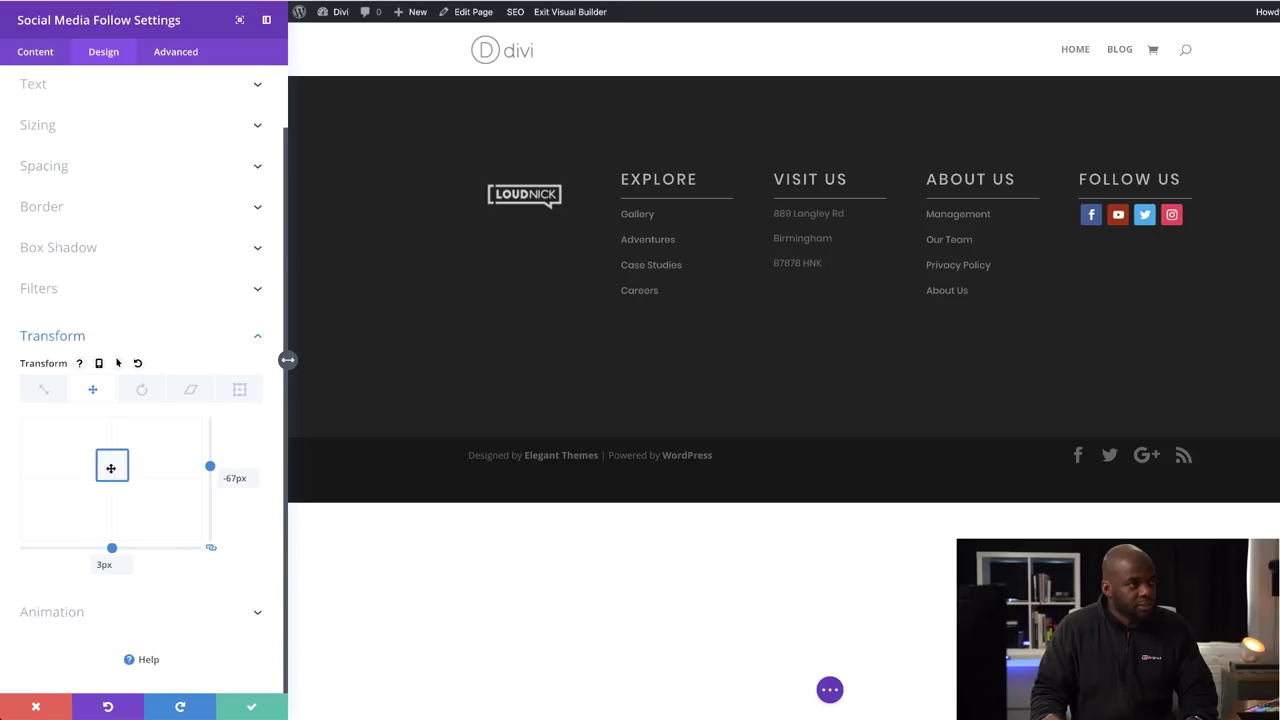
pyautogui.hotkey('ctrl', 'z')
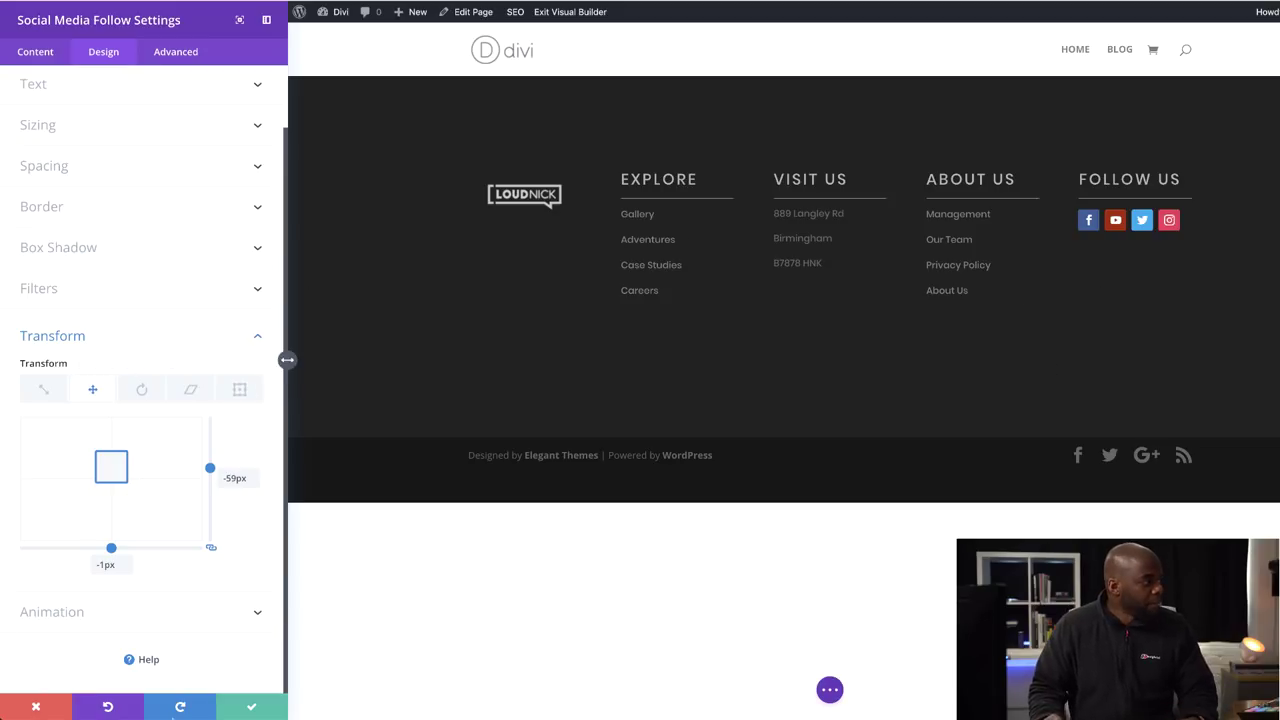
pyautogui.click(254, 708)
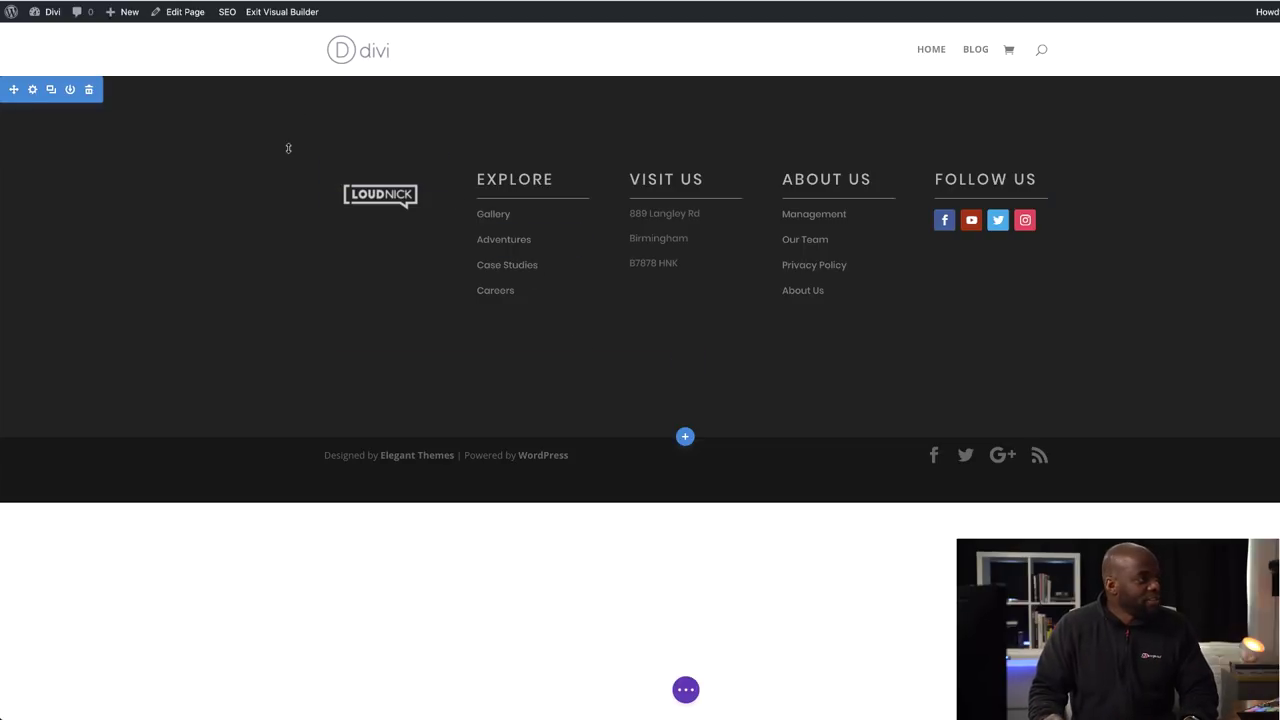
# Choose an angled Top Divider style for the footer section.
pyautogui.click(45, 92)
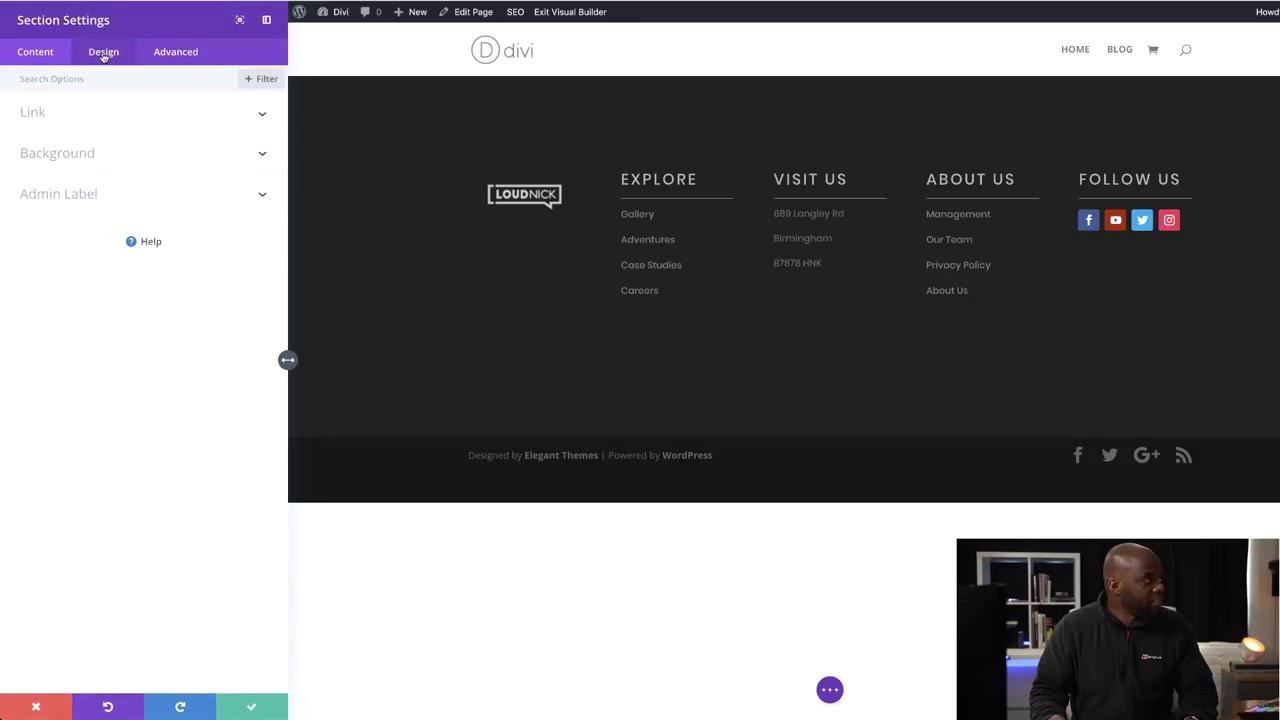
pyautogui.click(103, 55)
pyautogui.click(64, 158)
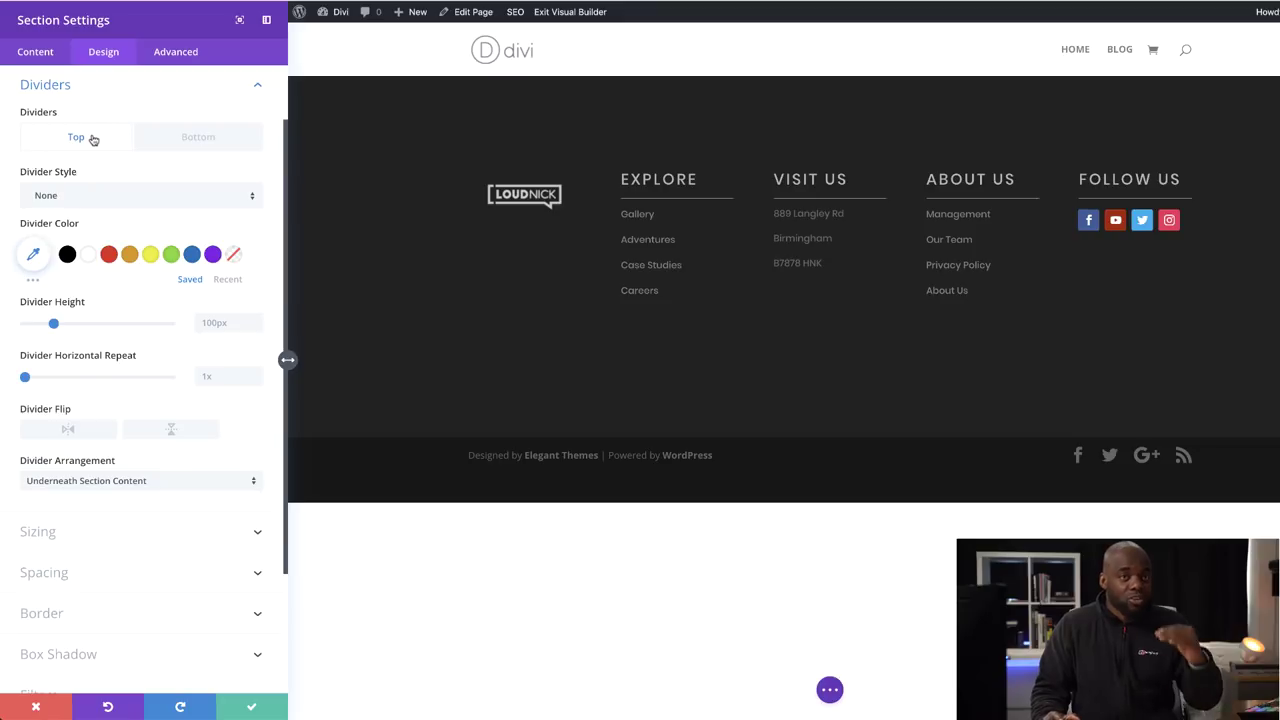
pyautogui.click(114, 196)
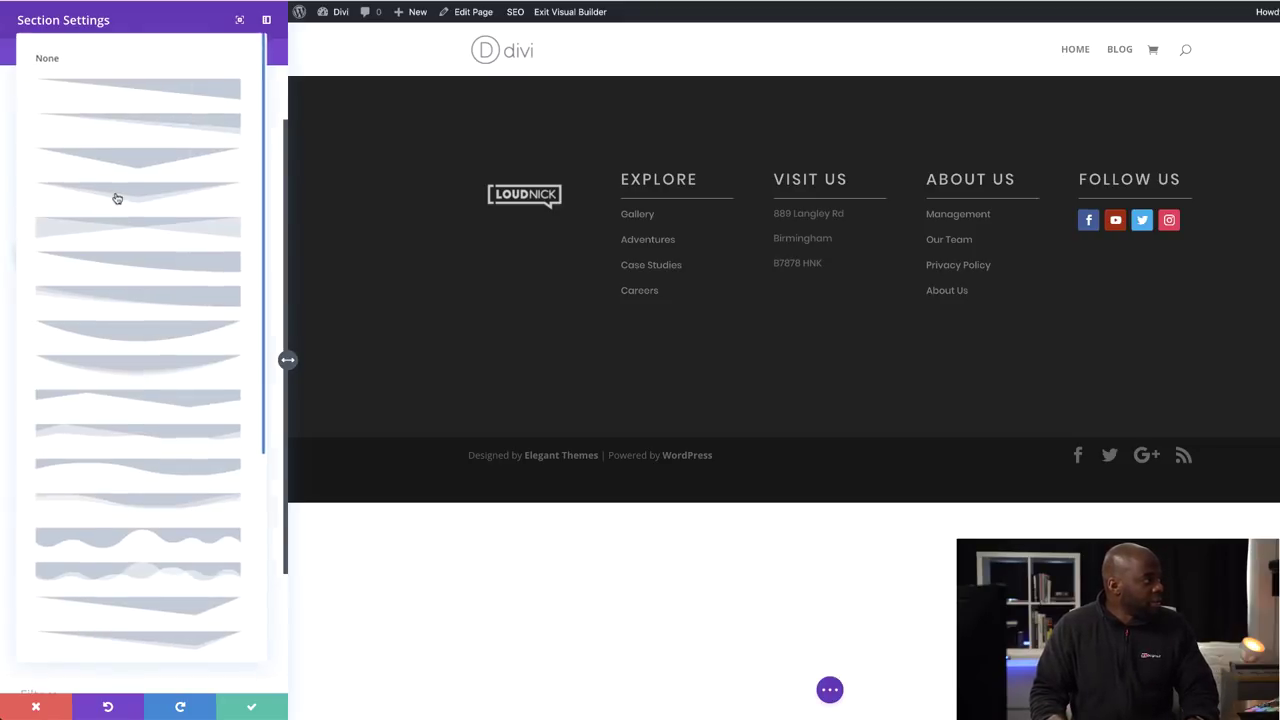
pyautogui.click(183, 396)
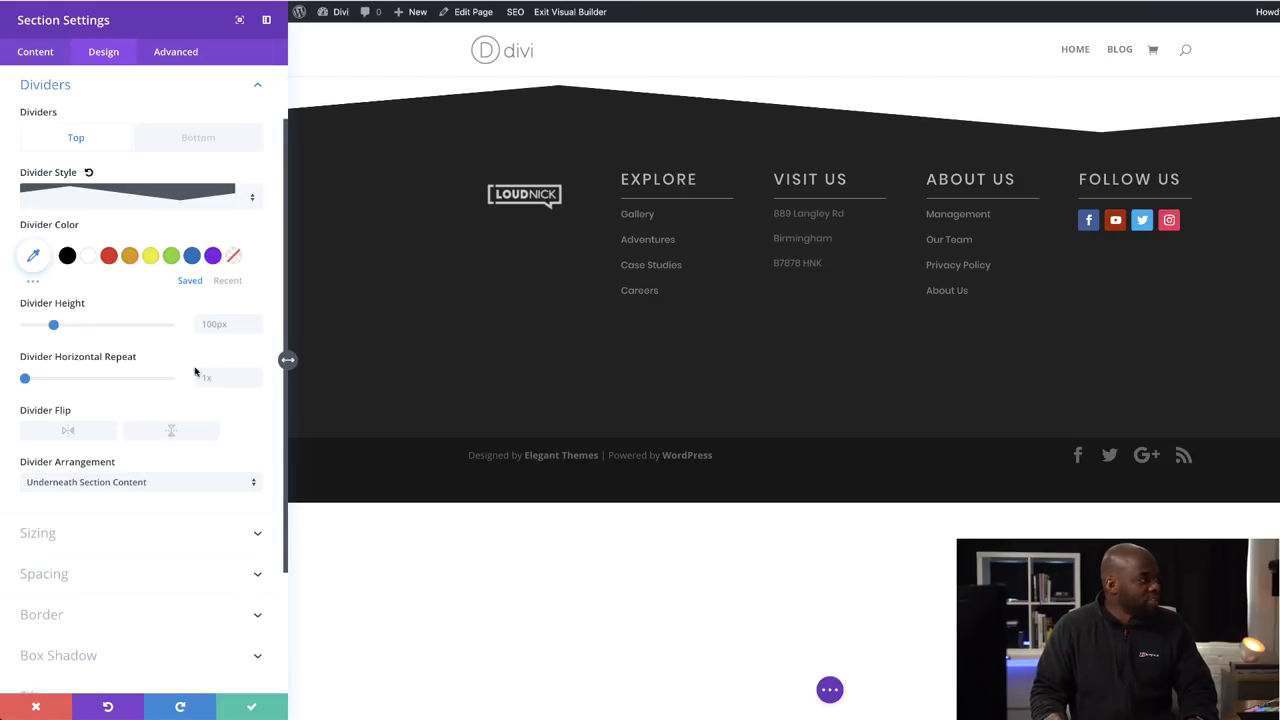
pyautogui.click(170, 195)
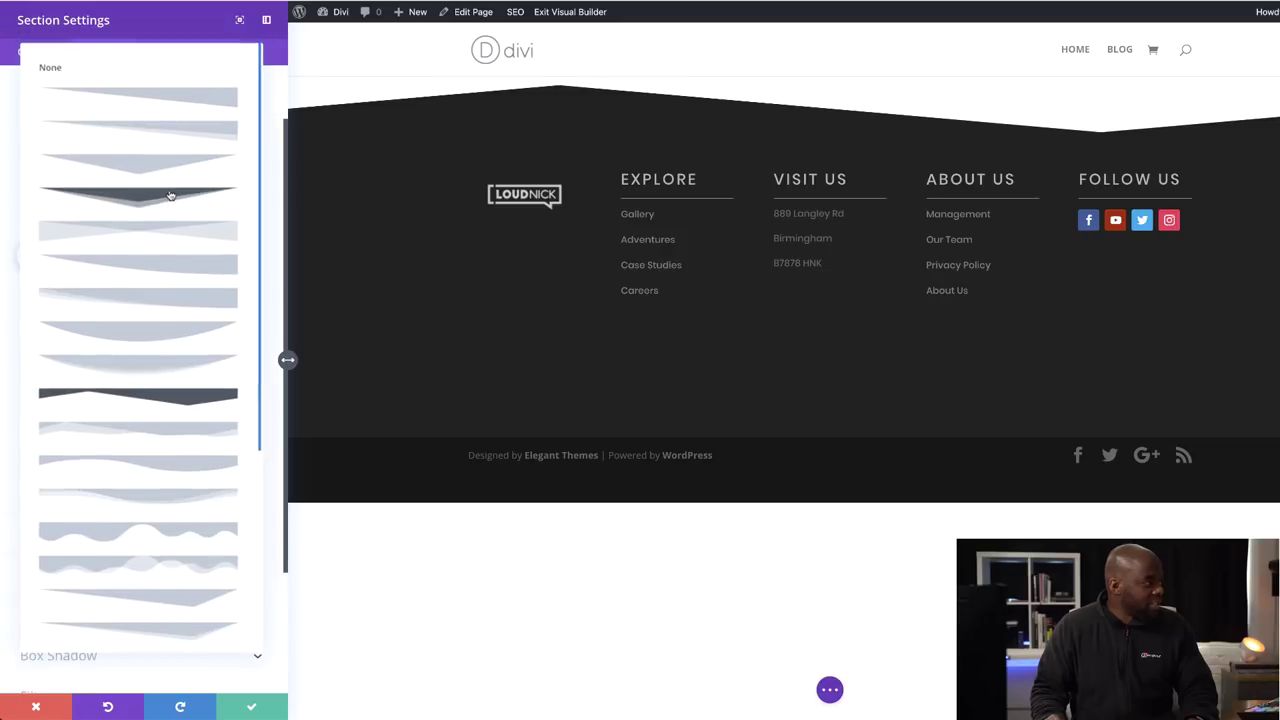
pyautogui.click(200, 600)
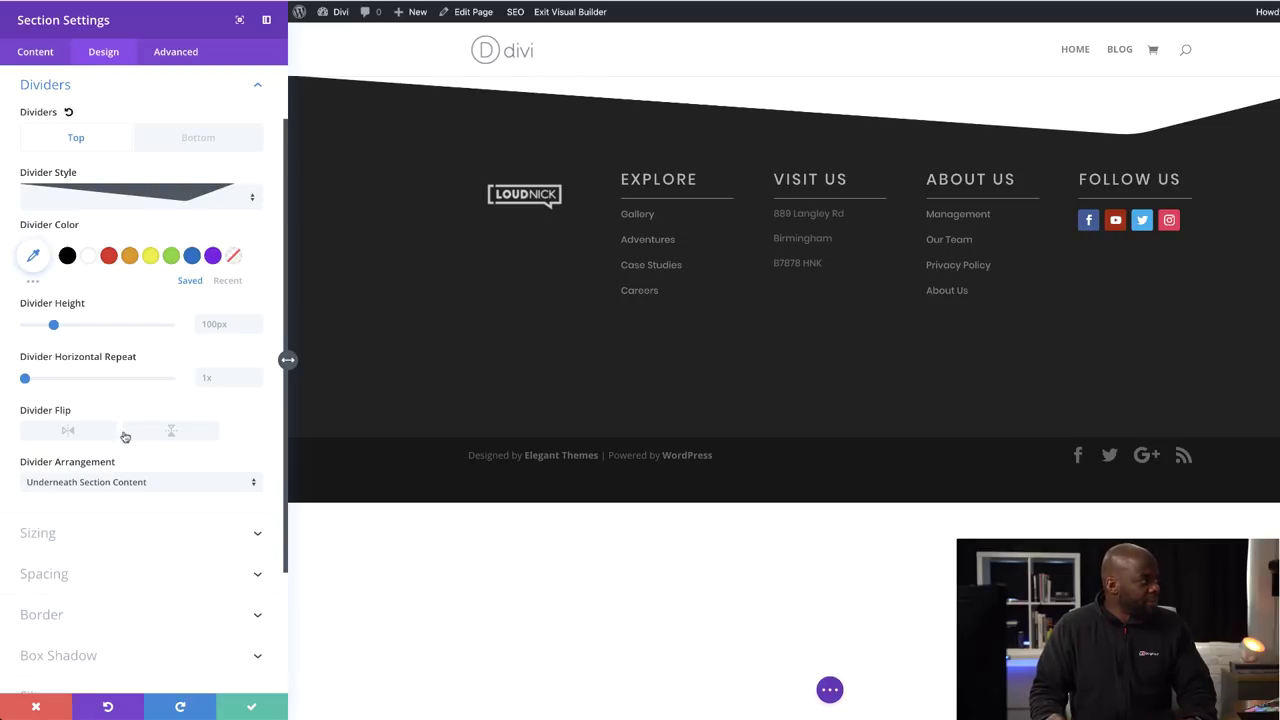
# Set the divider height to 96px, flip it horizontally, and save the section.
pyautogui.moveTo(55, 330); pyautogui.dragTo(53, 328)
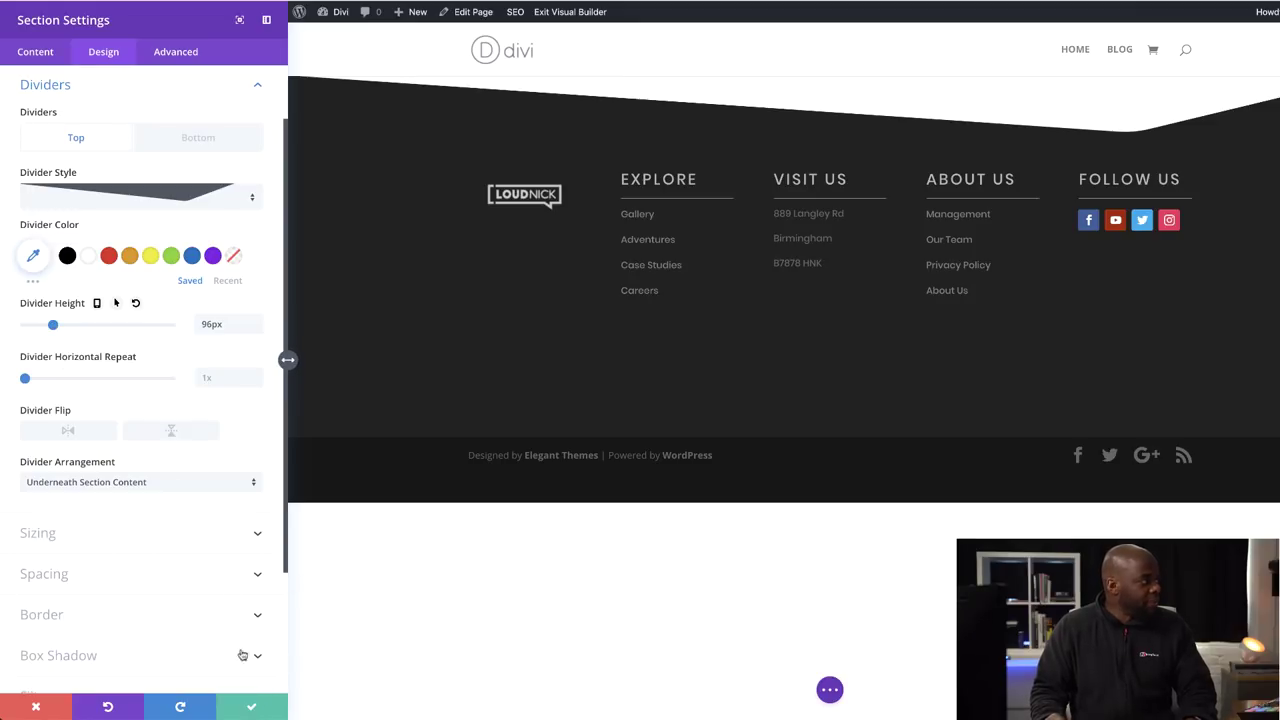
pyautogui.click(73, 431)
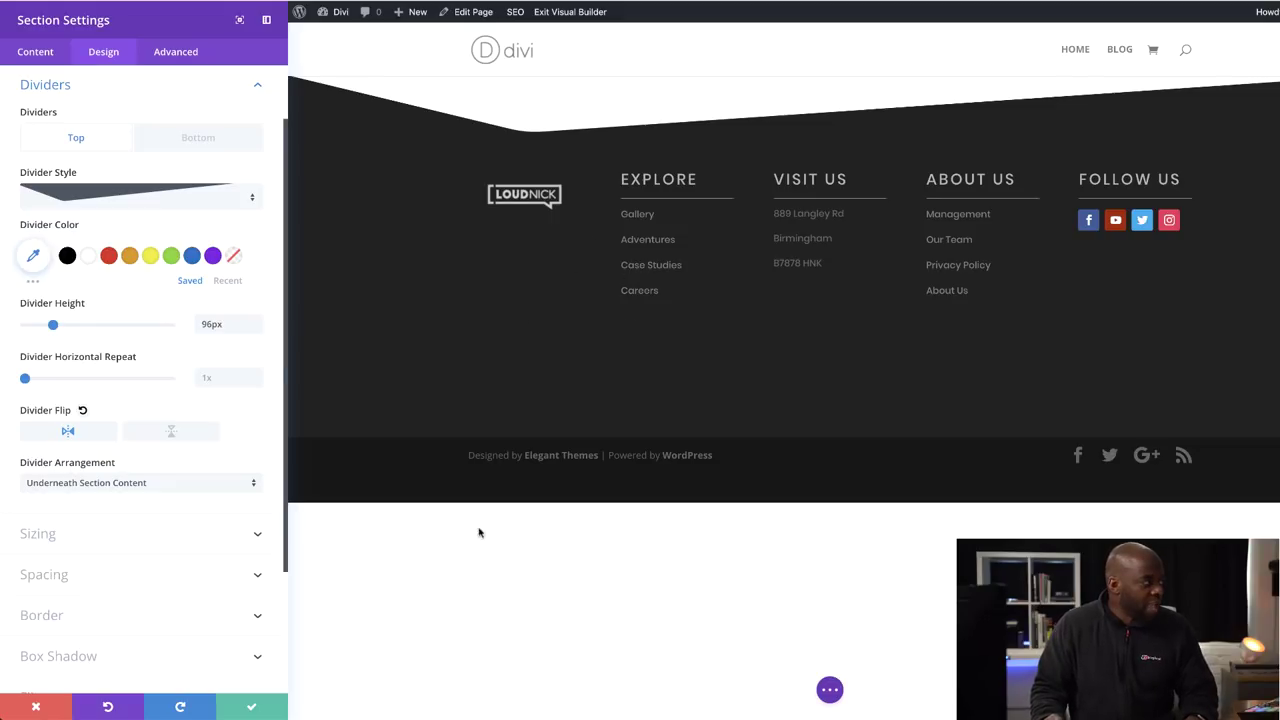
pyautogui.click(253, 709)
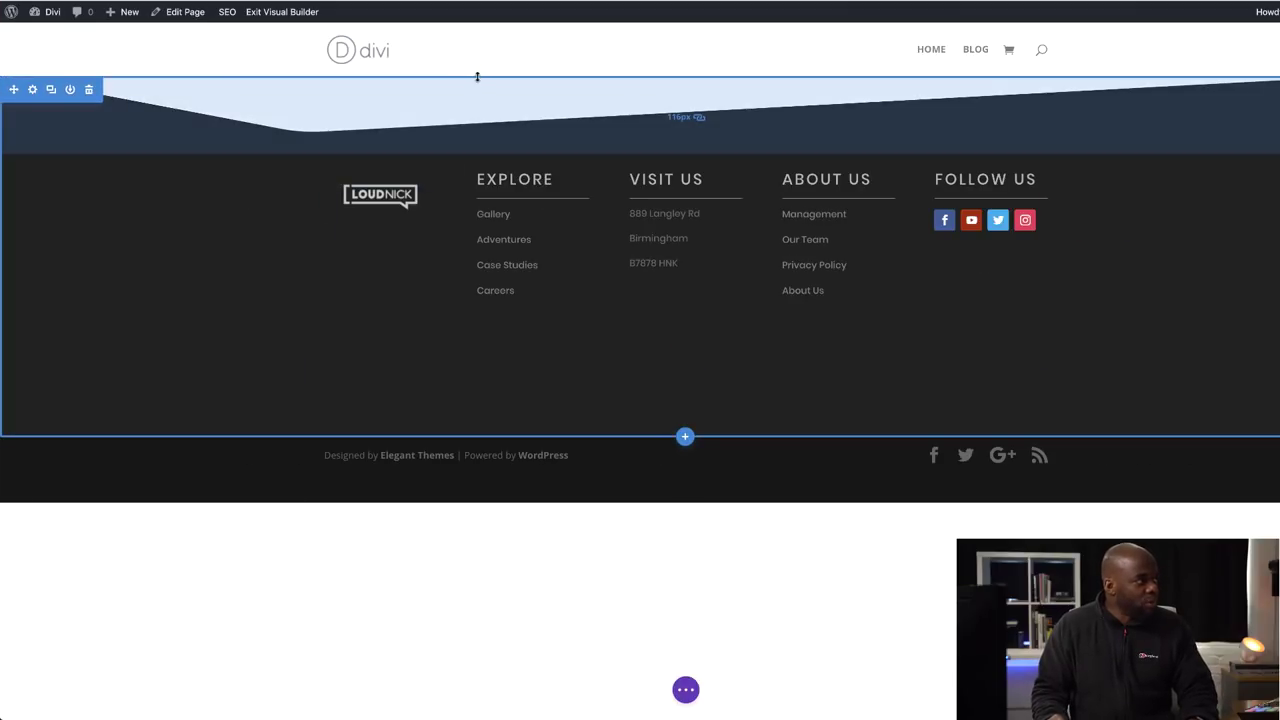
# Raise the footer section's top padding from 116px to 166px and bring up the row's design settings.
pyautogui.moveTo(477, 77); pyautogui.dragTo(477, 106)
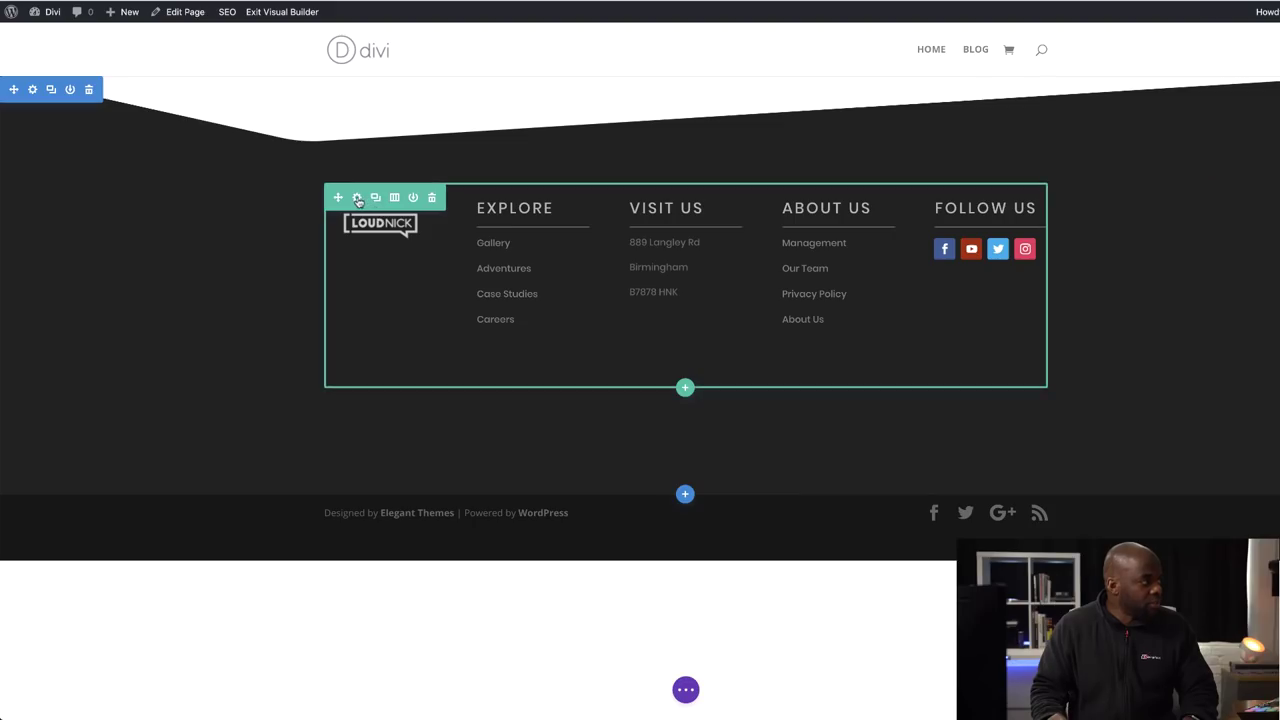
pyautogui.click(357, 197)
pyautogui.click(101, 53)
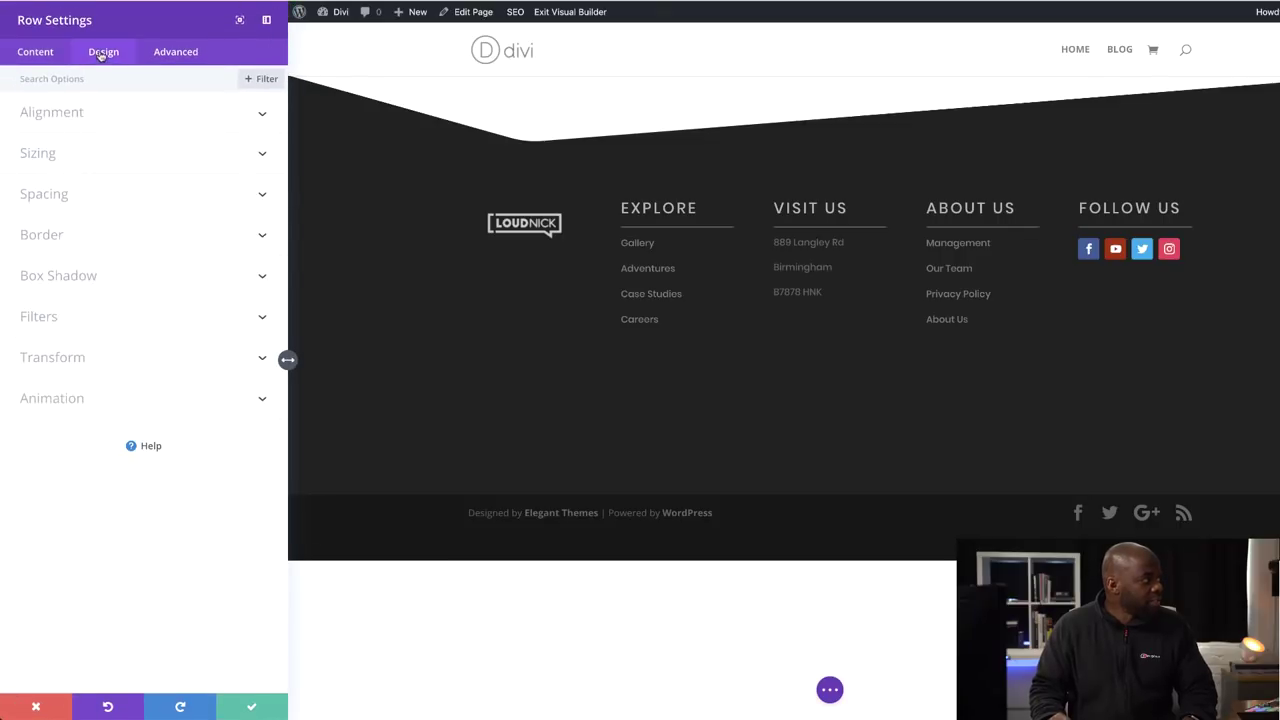
# Give the footer row a 71% custom width under Sizing and save the row.
pyautogui.click(50, 158)
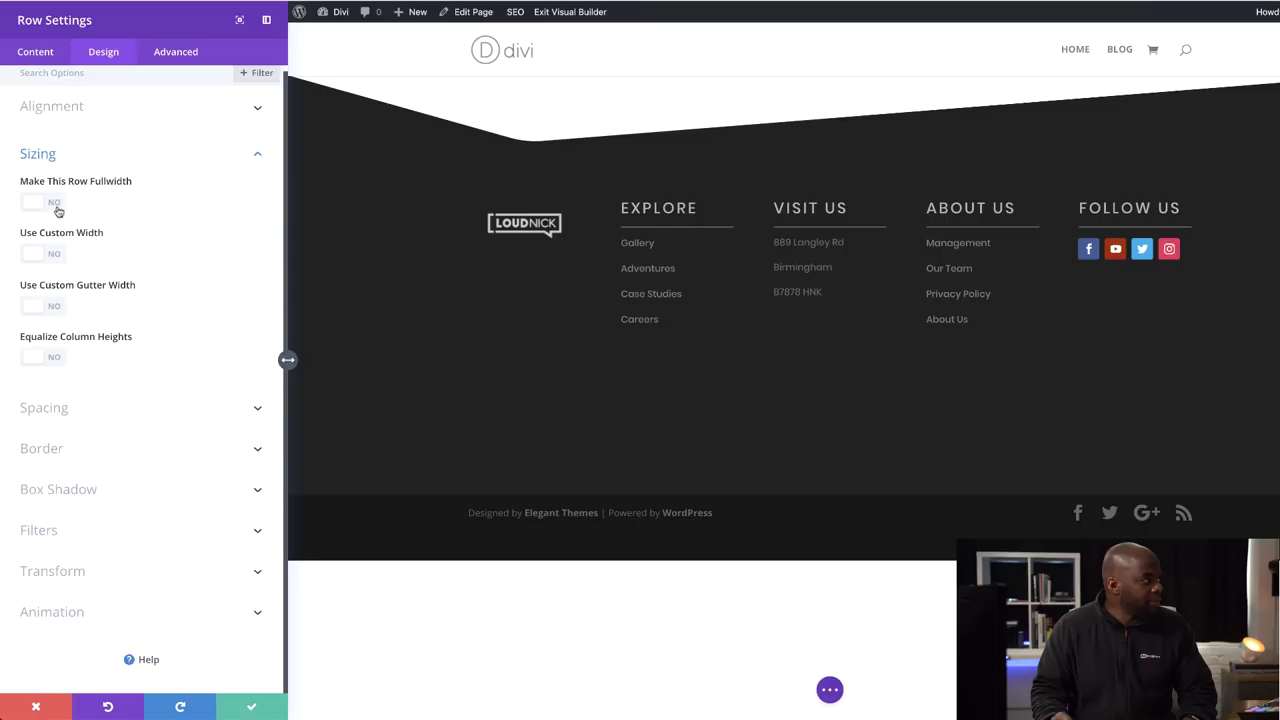
pyautogui.click(58, 256)
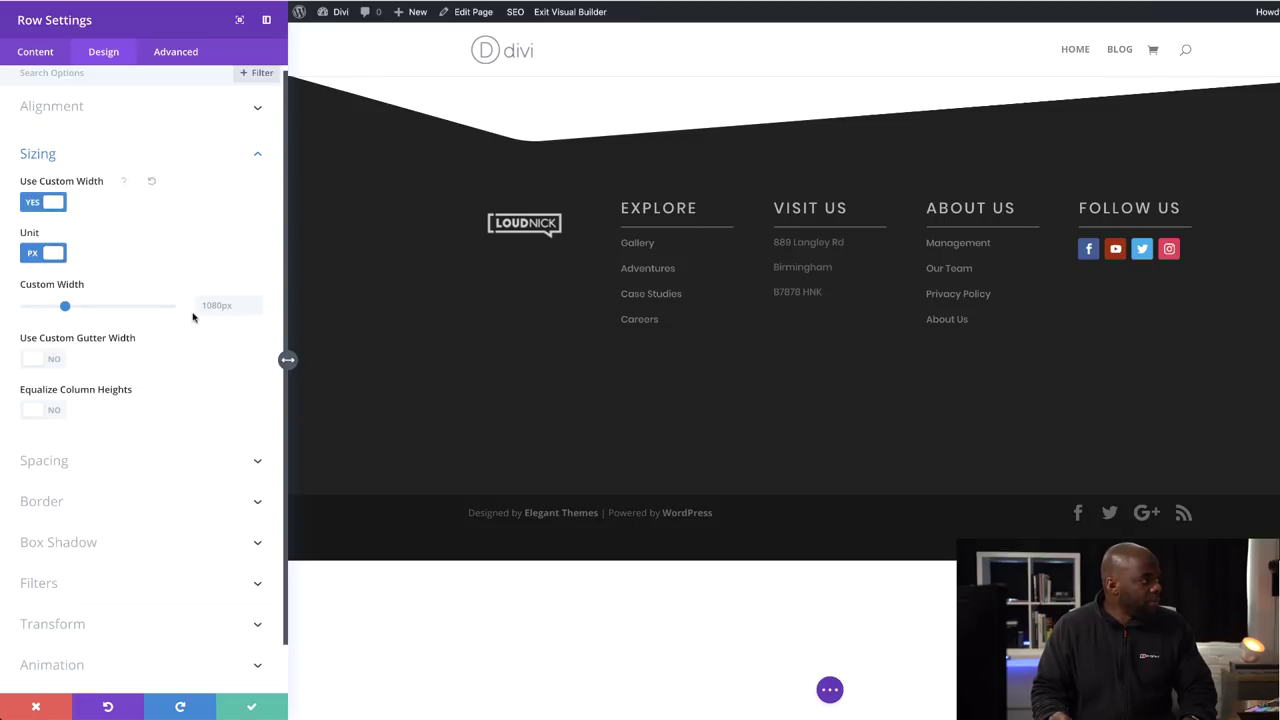
pyautogui.click(31, 257)
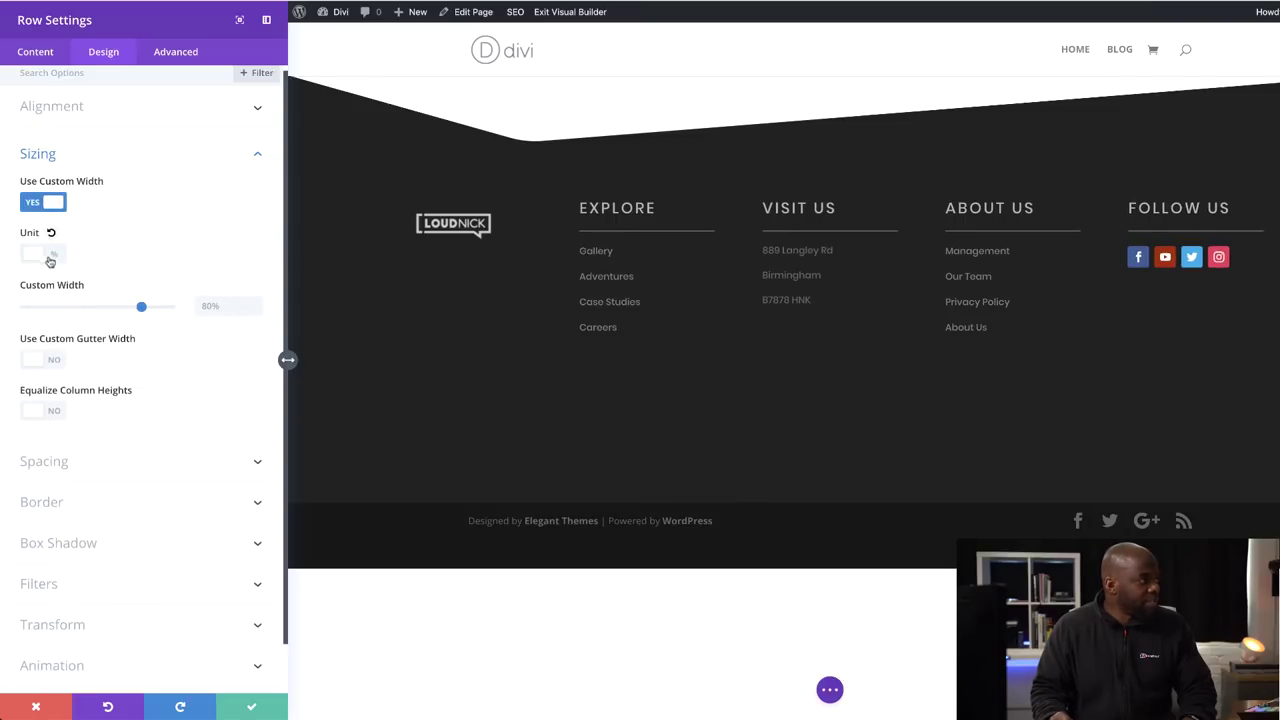
pyautogui.moveTo(141, 306); pyautogui.dragTo(128, 309)
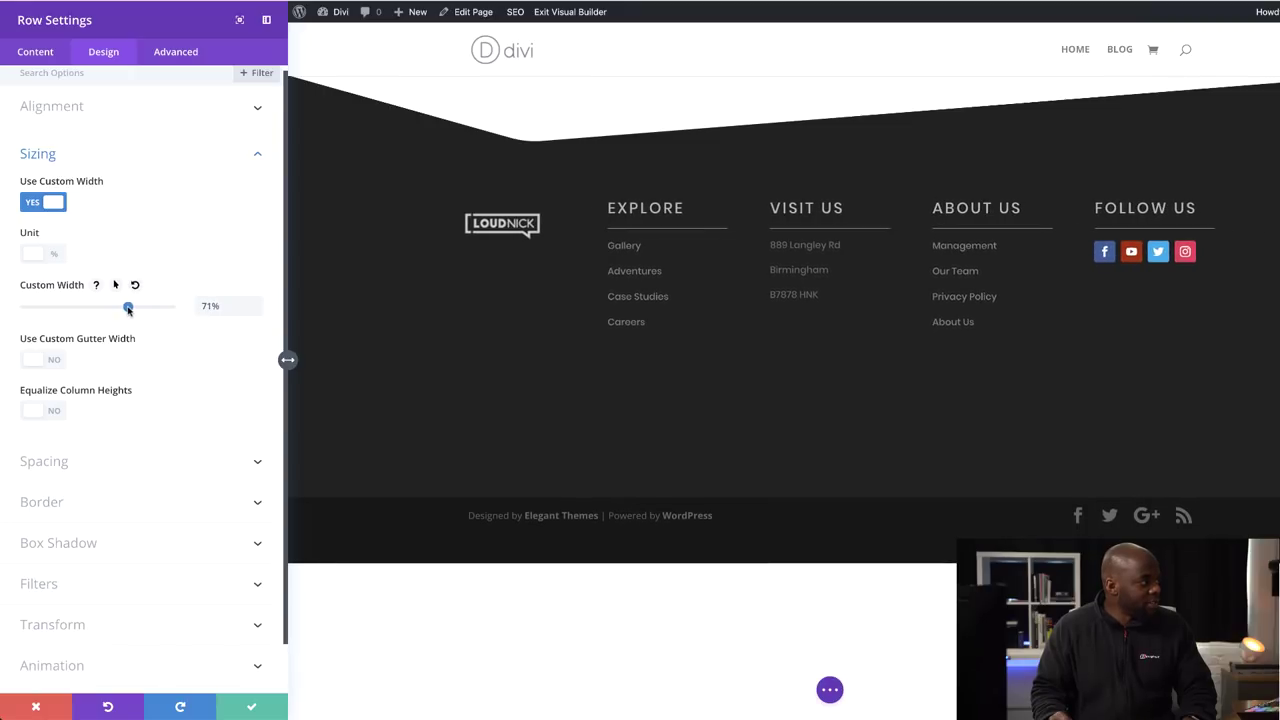
pyautogui.click(249, 708)
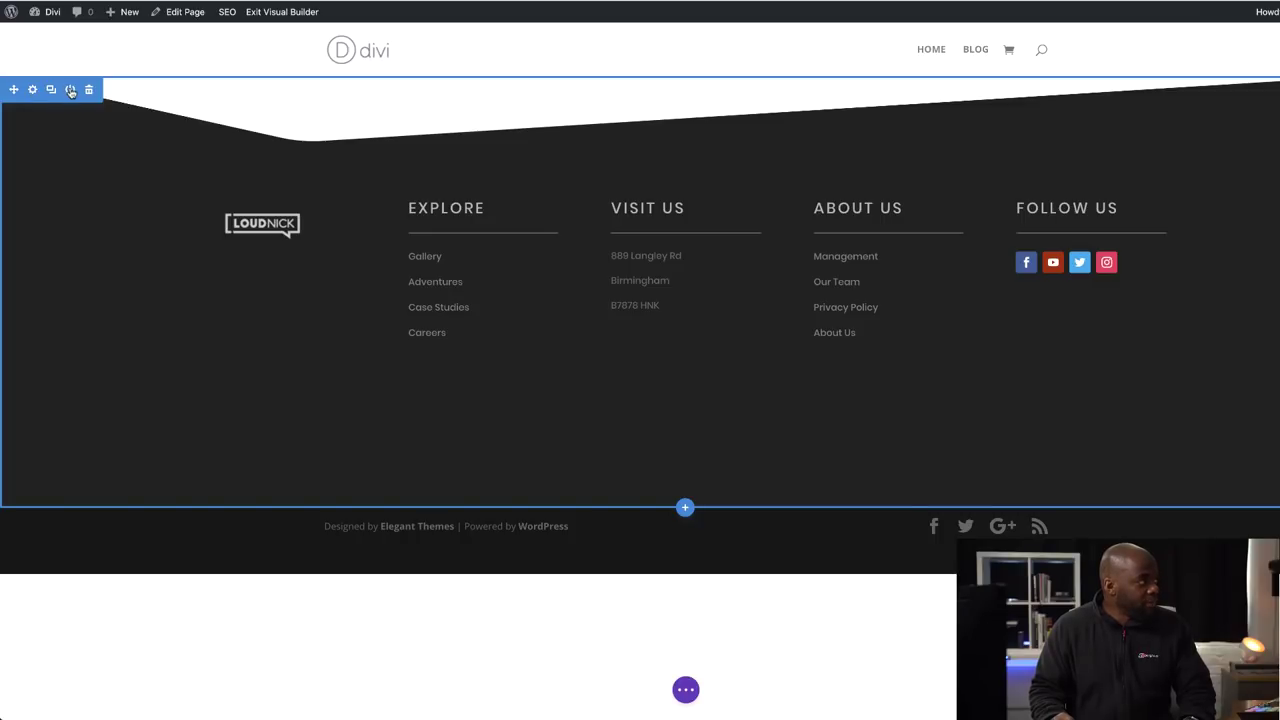
# Save the footer section to the library as the global item 'footer two'.
pyautogui.click(71, 90)
pyautogui.click(113, 234)
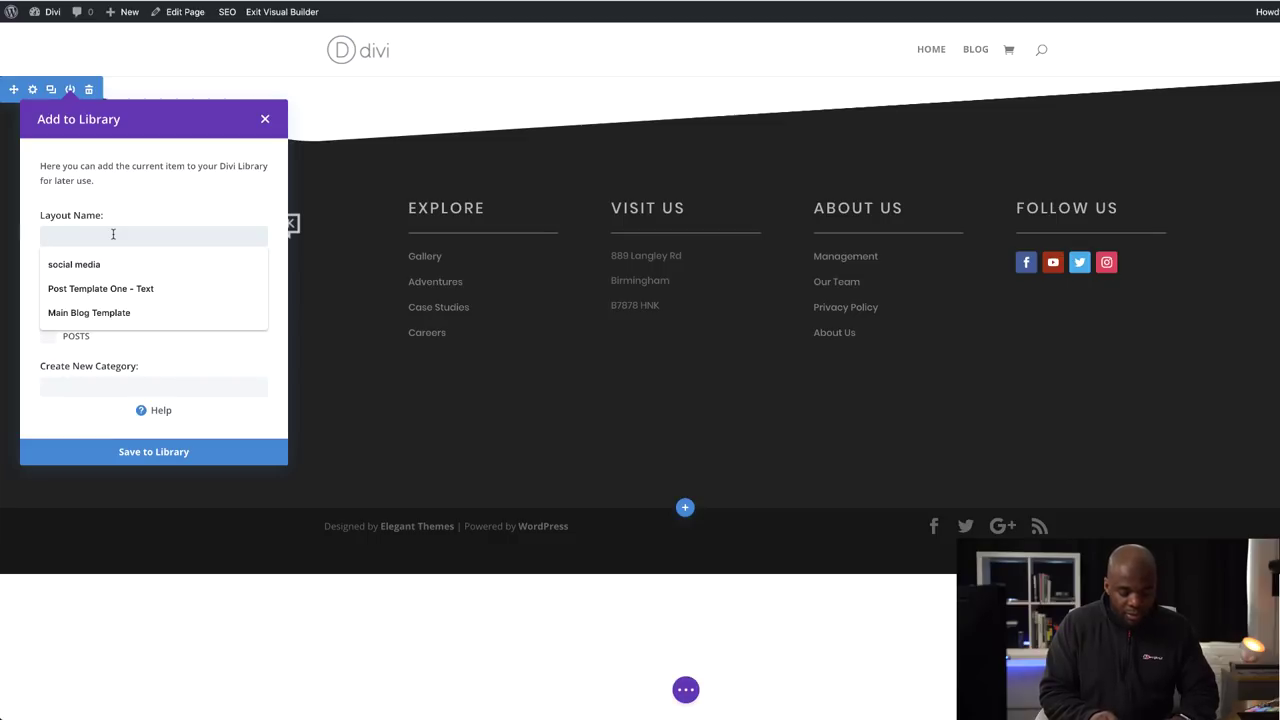
pyautogui.write('footer two')
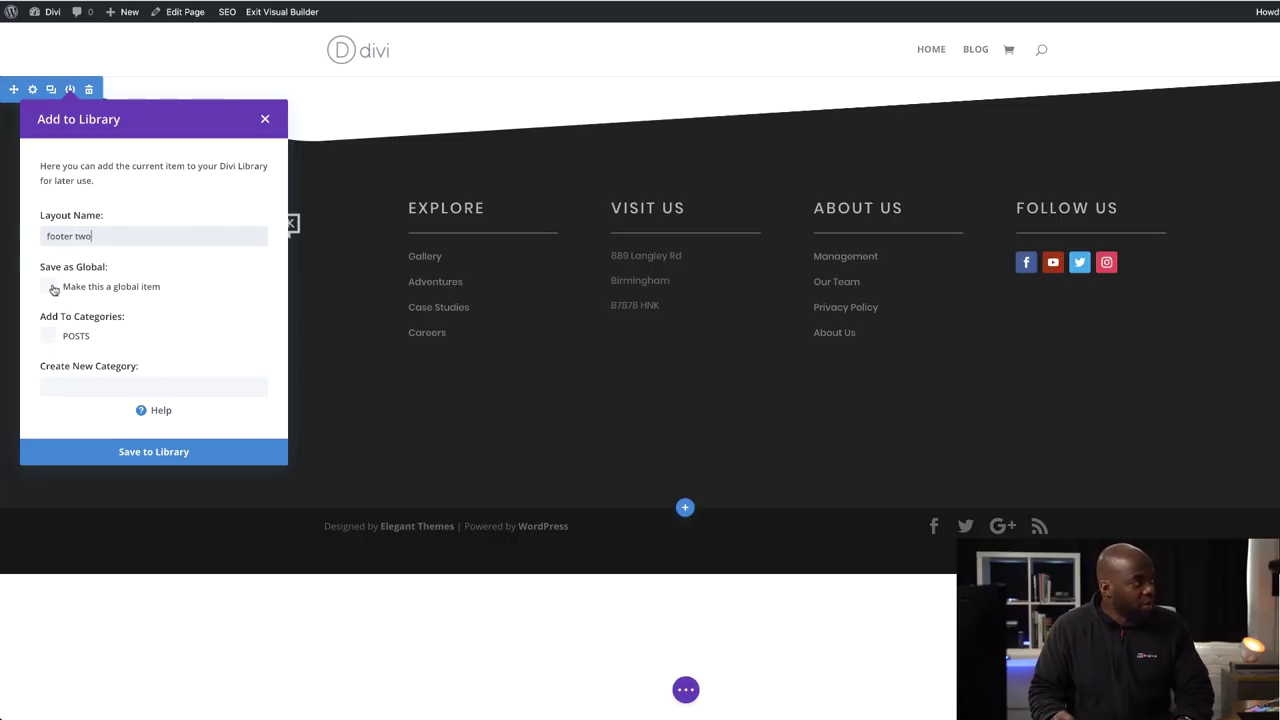
pyautogui.click(50, 288)
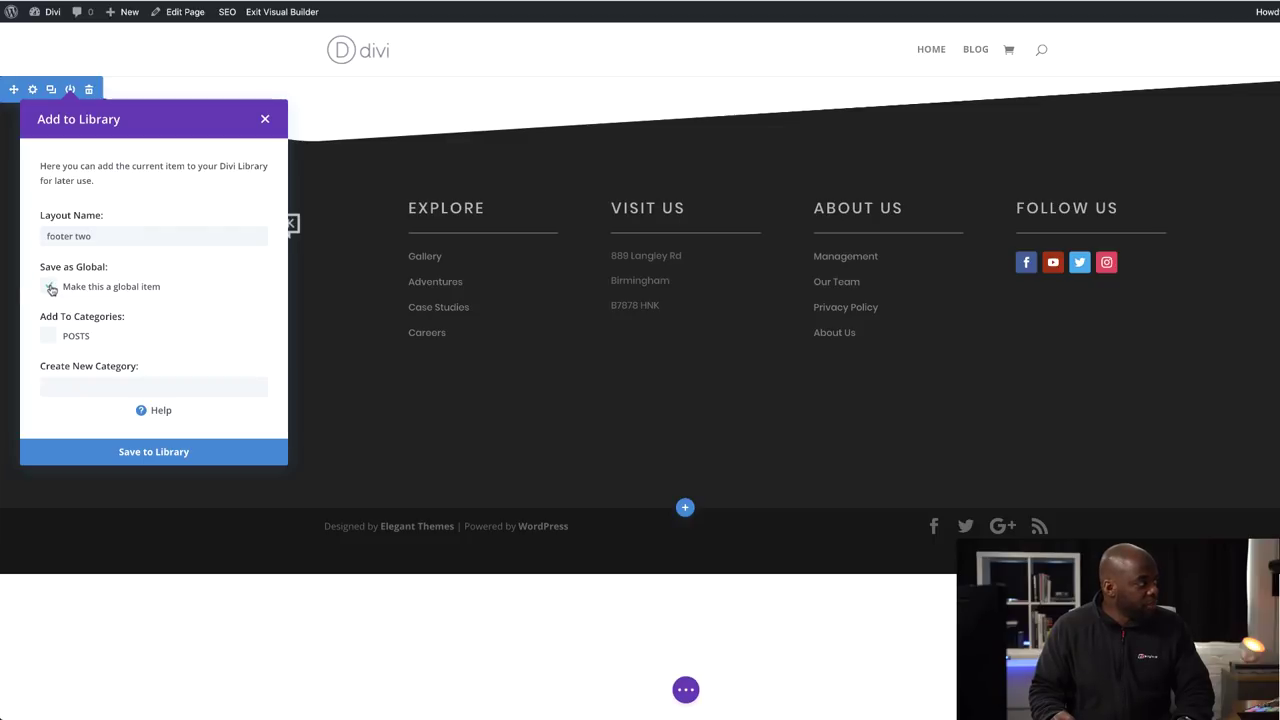
pyautogui.click(153, 452)
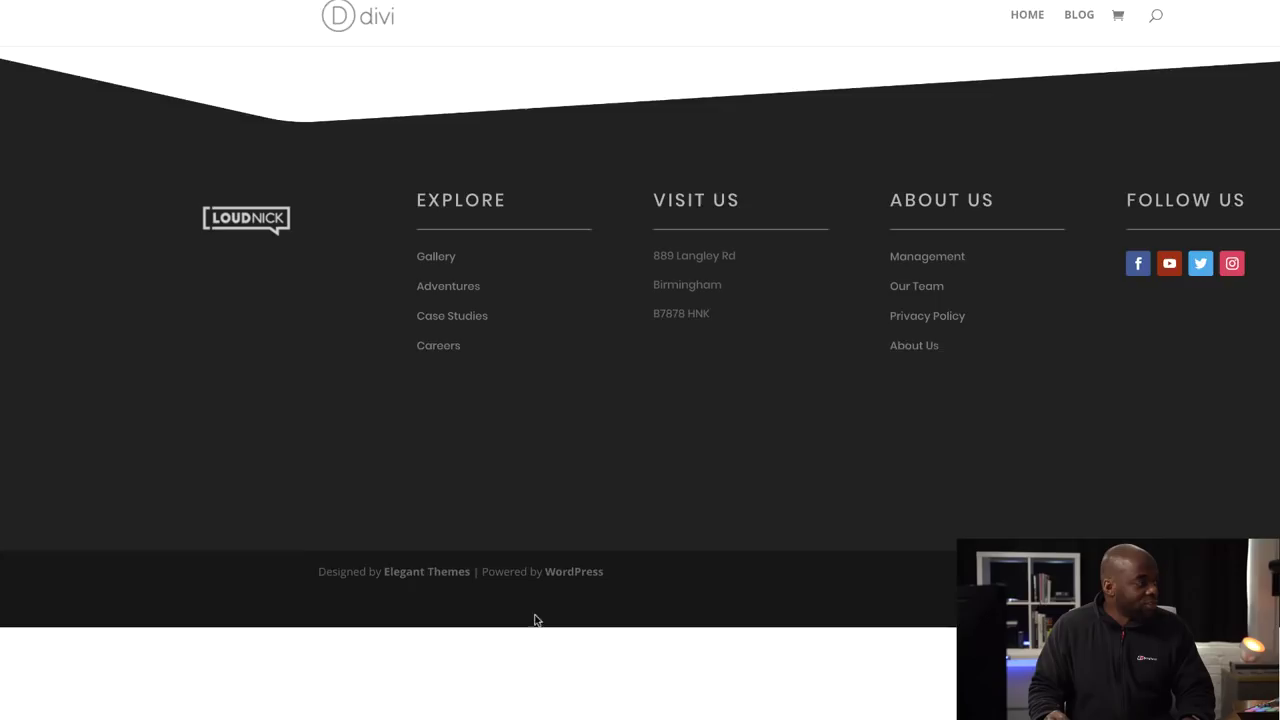
pyautogui.moveTo(314, 619); pyautogui.dragTo(632, 622)
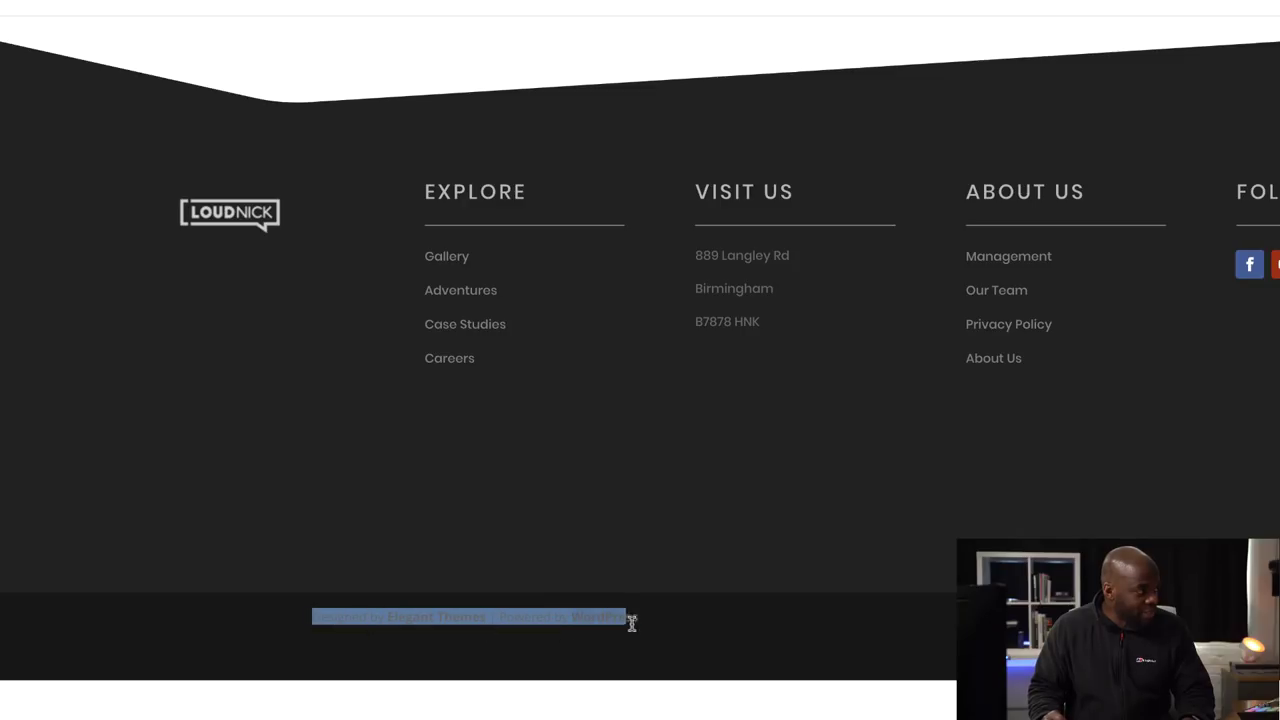
pyautogui.click(709, 626)
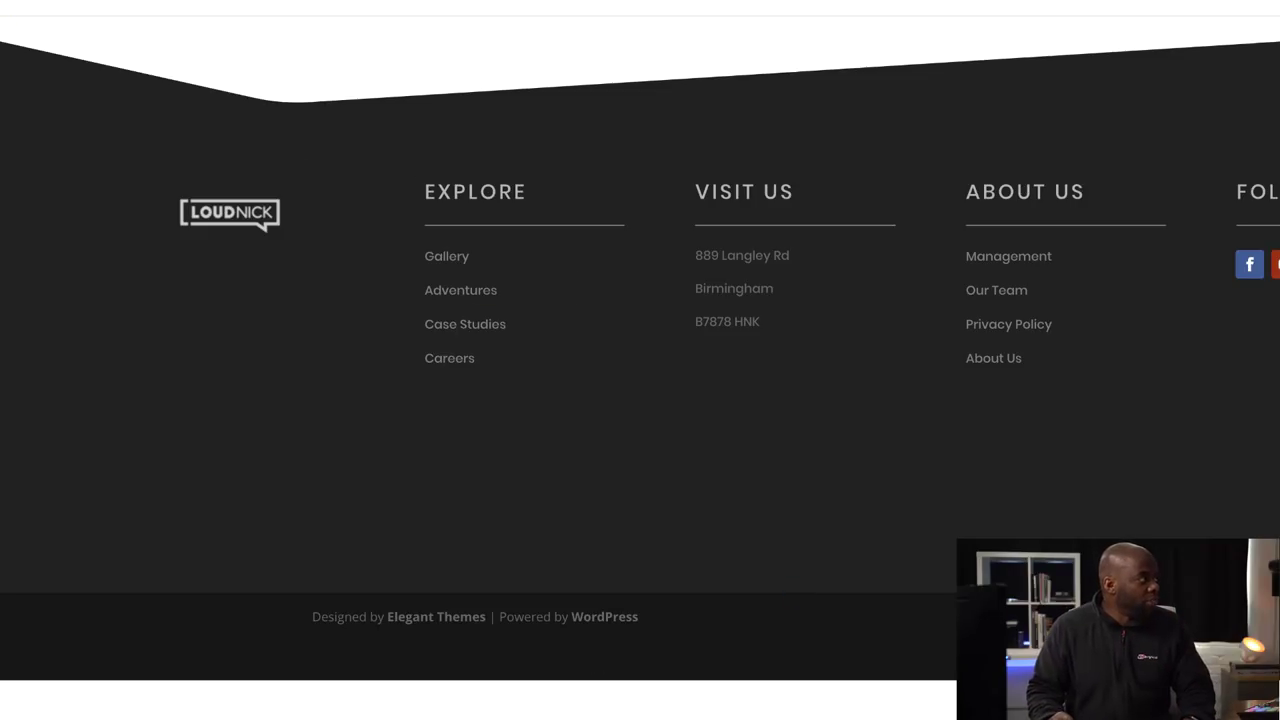
pyautogui.moveTo(25, 3)
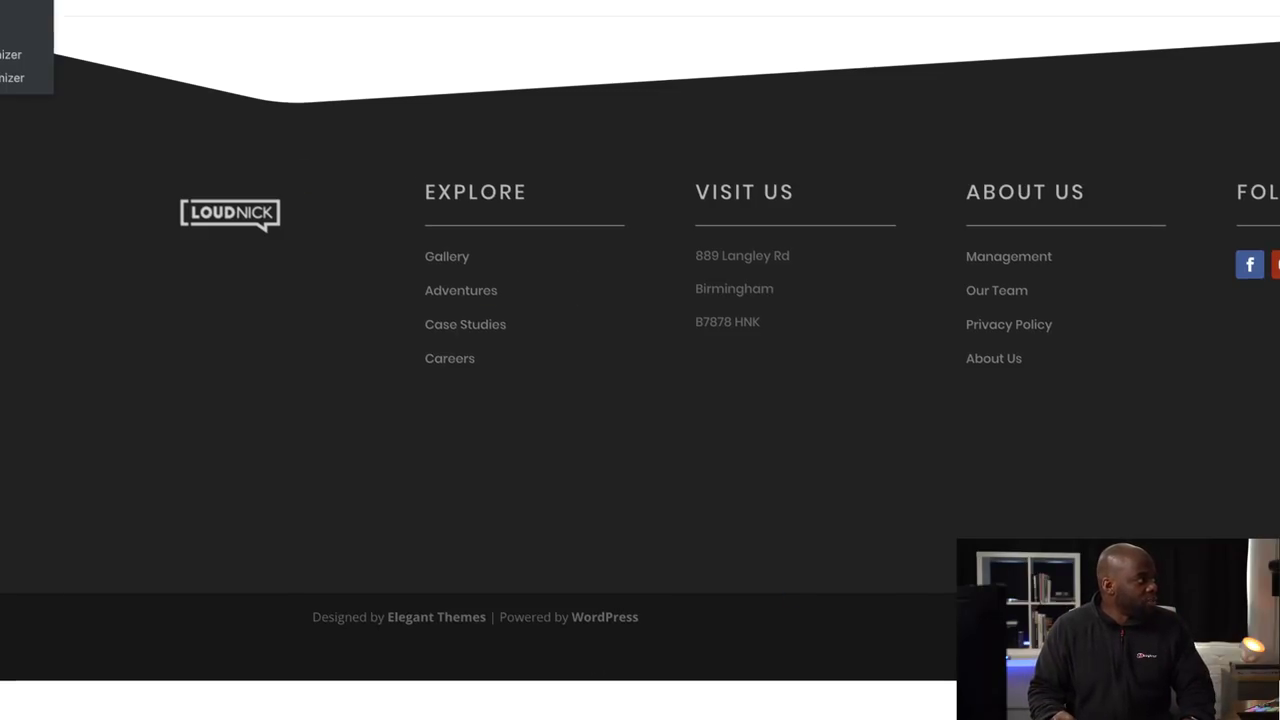
# Discard the builder changes and go to the Customizer's Footer Bottom Bar settings.
pyautogui.click(69, 83)
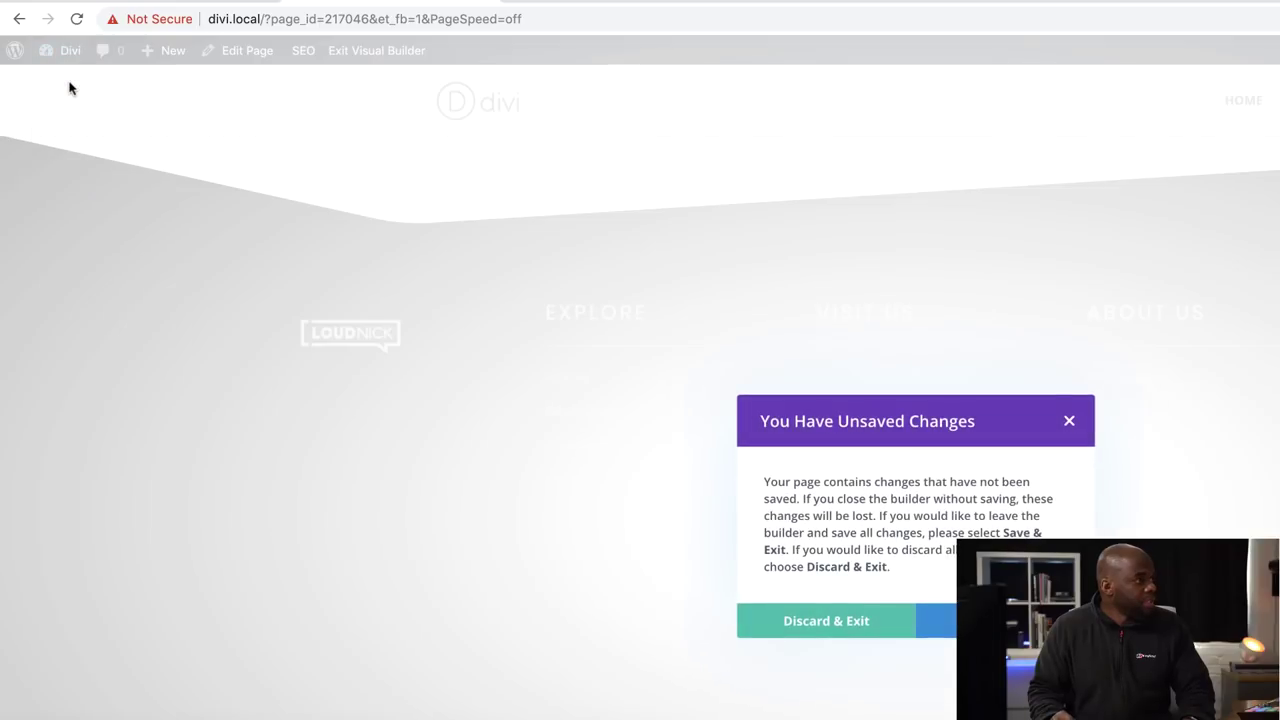
pyautogui.click(846, 624)
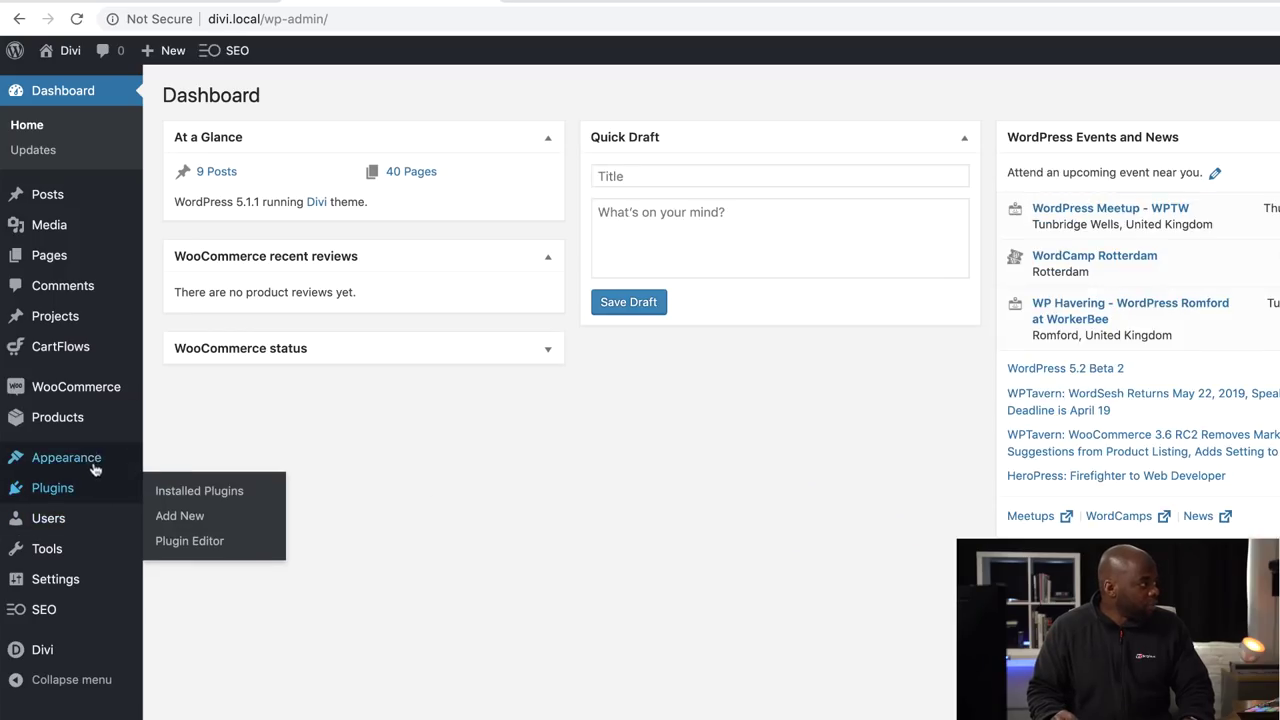
pyautogui.moveTo(91, 461)
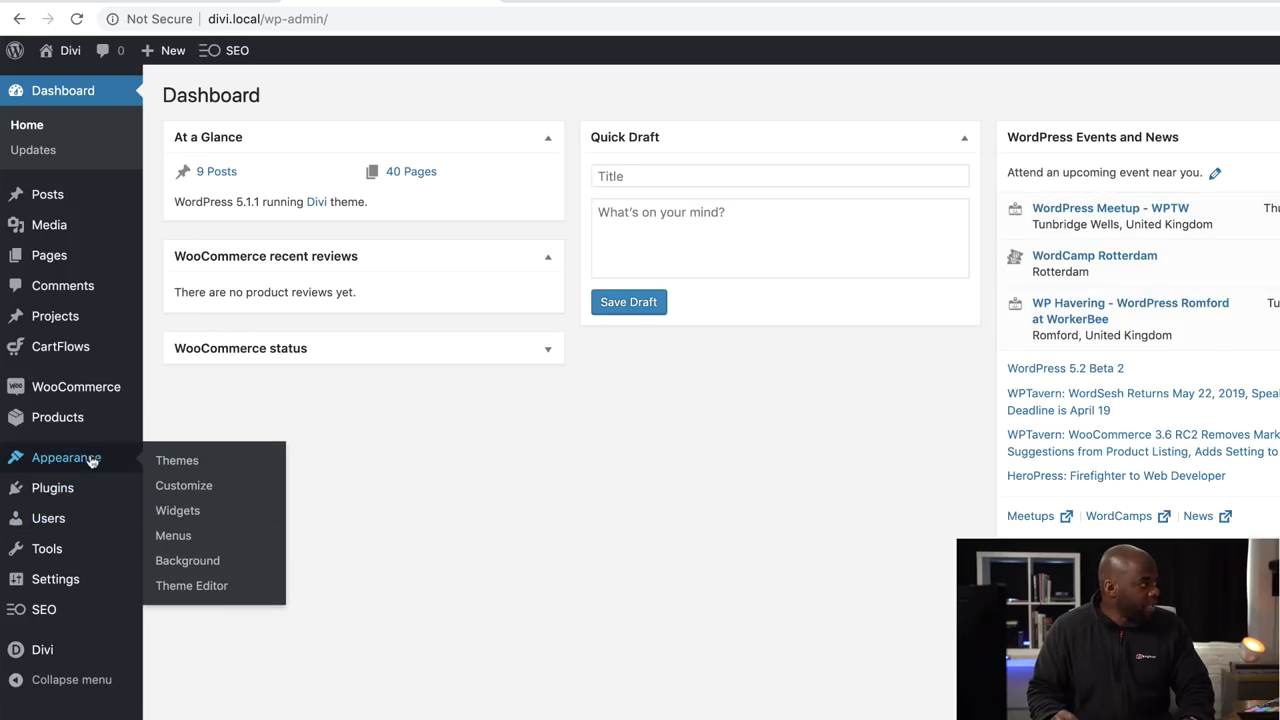
pyautogui.click(189, 490)
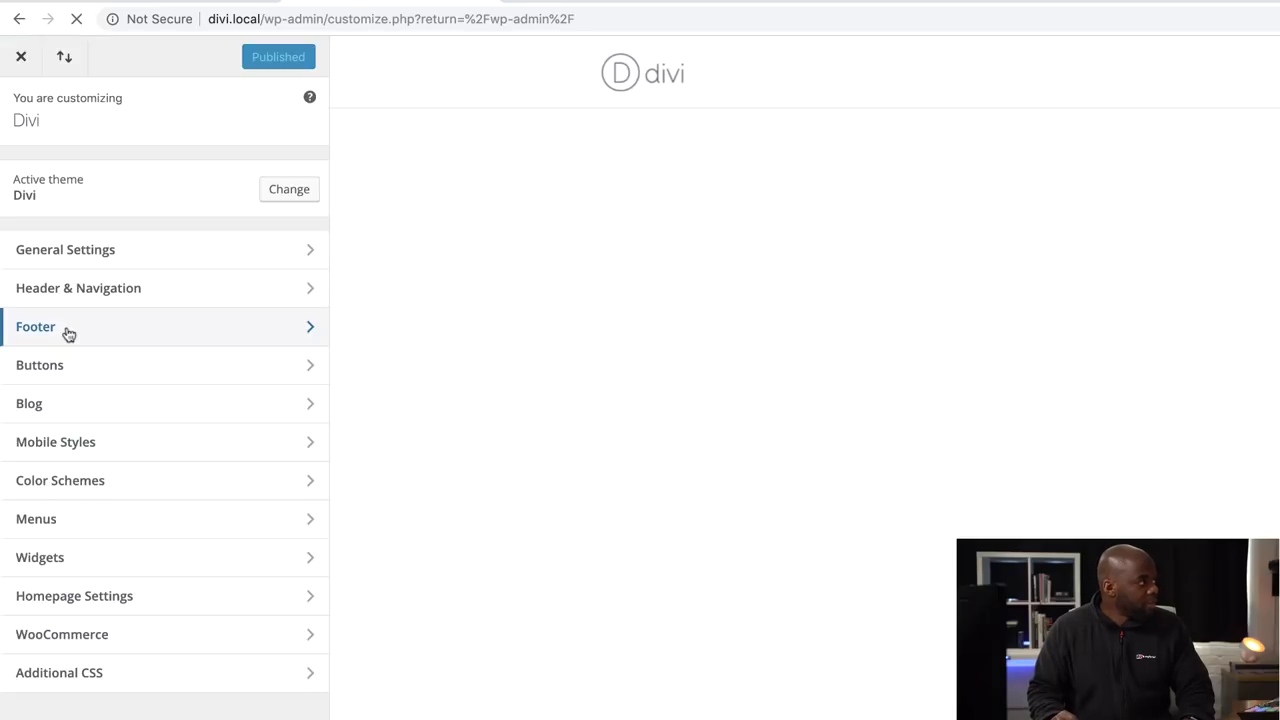
pyautogui.click(66, 328)
pyautogui.click(67, 330)
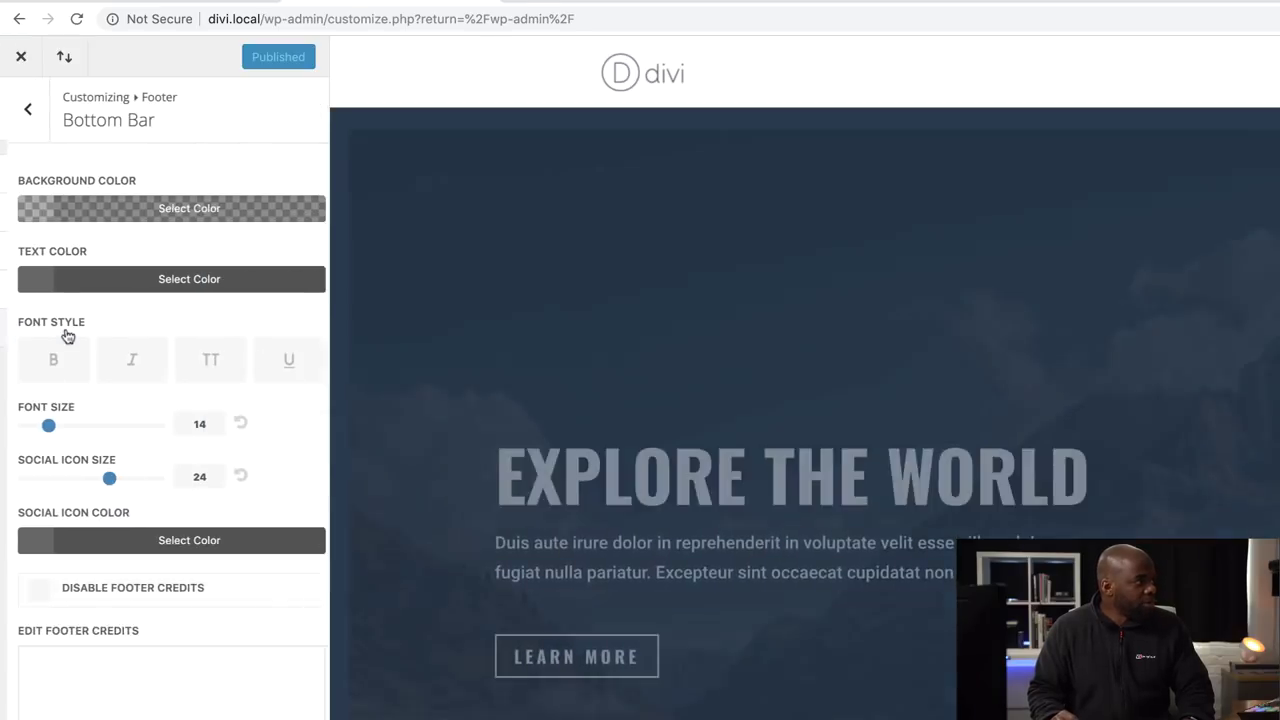
pyautogui.scroll(-15, 856, 600)
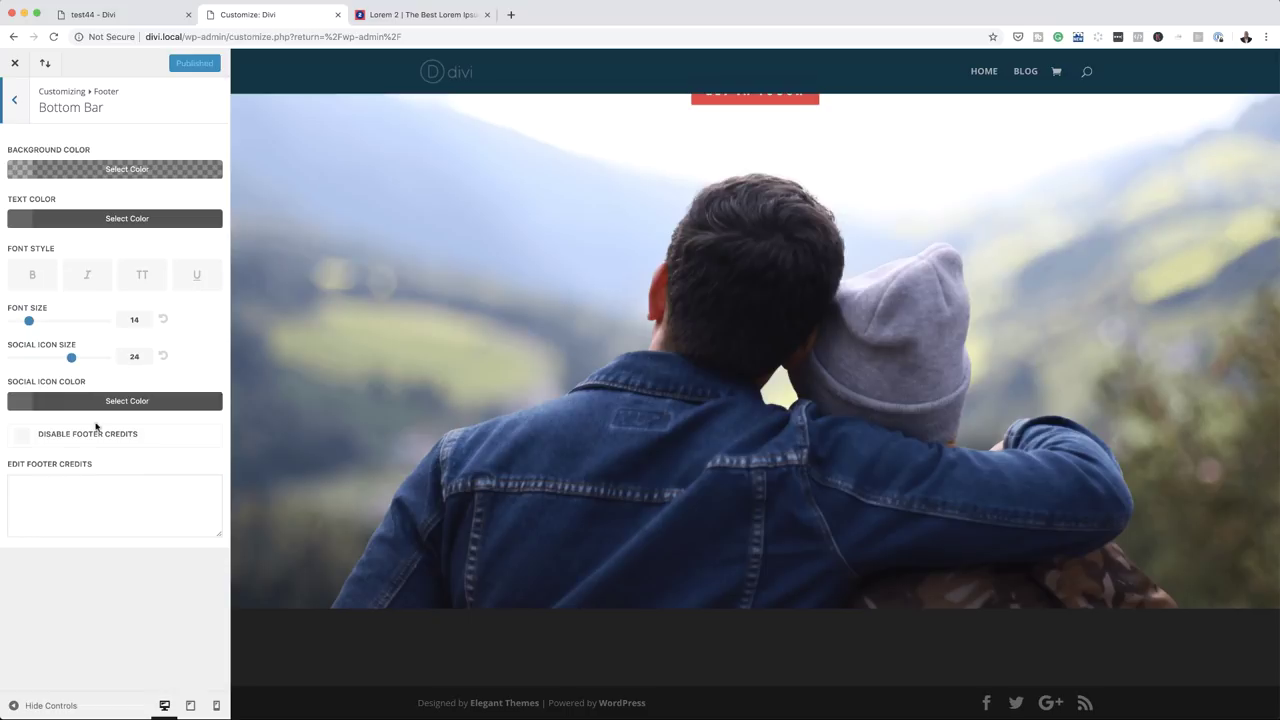
# Replace the Footer Credits with a bold designer credit and 2019, then publish.
pyautogui.click(88, 487)
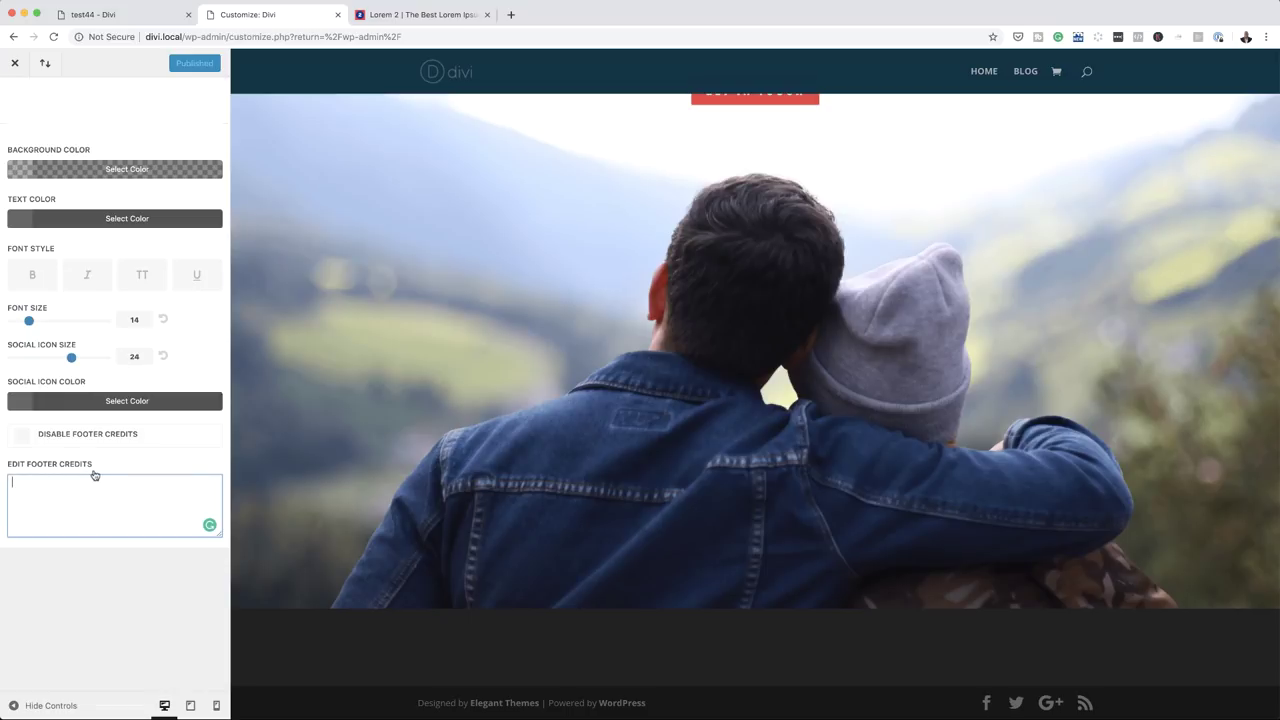
pyautogui.write('Designed by MAK | 2019')
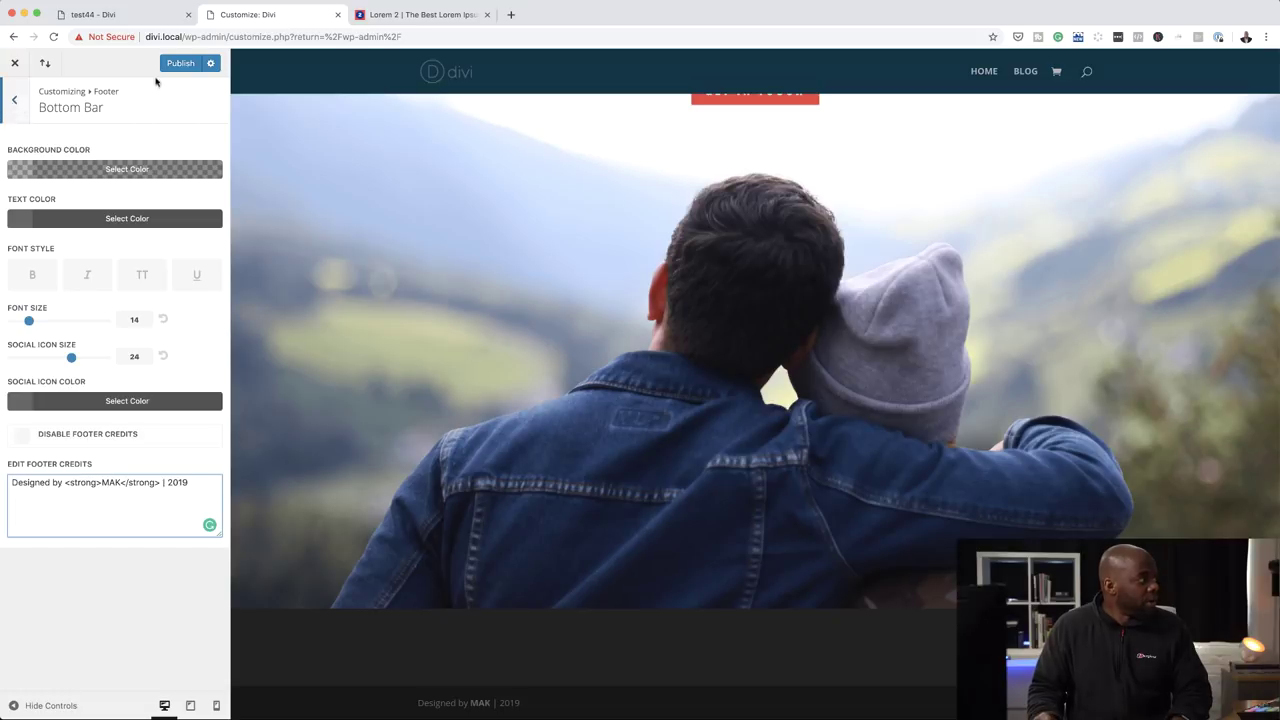
pyautogui.click(181, 63)
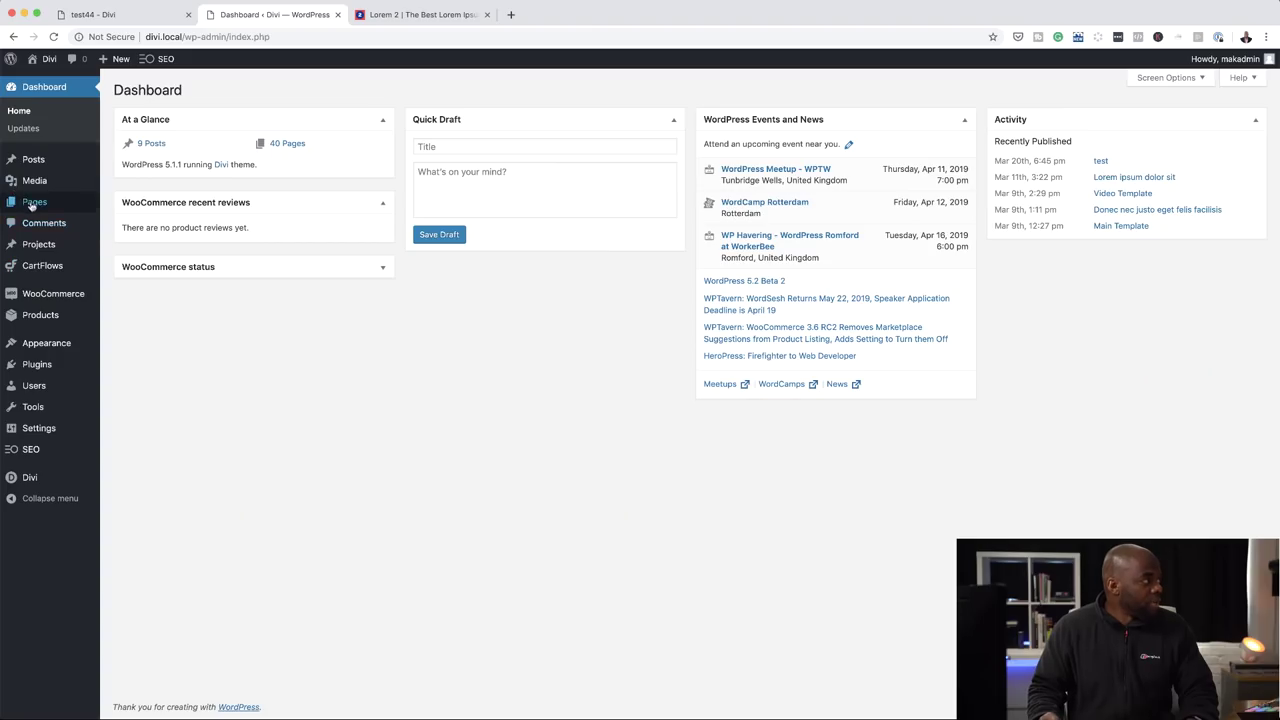
pyautogui.moveTo(99, 206)
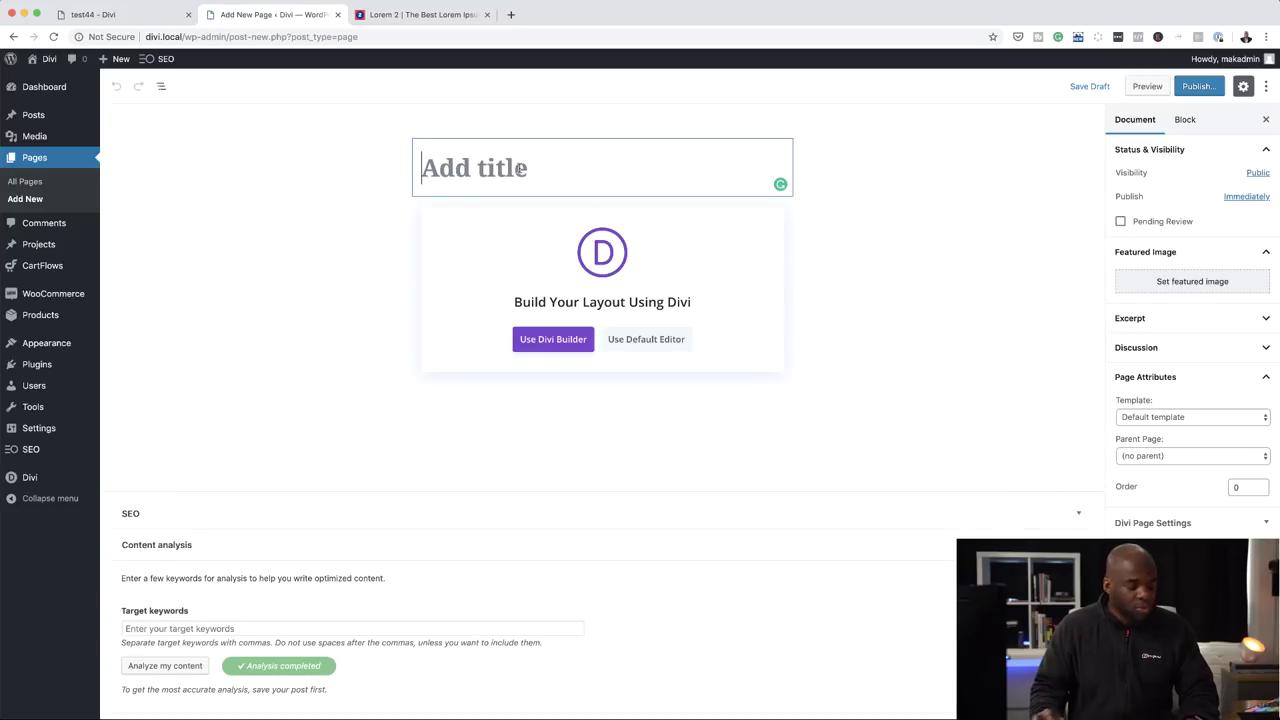
# Title the new page 'text 2' and start it in Divi Builder from a premade layout.
pyautogui.write('text 2')
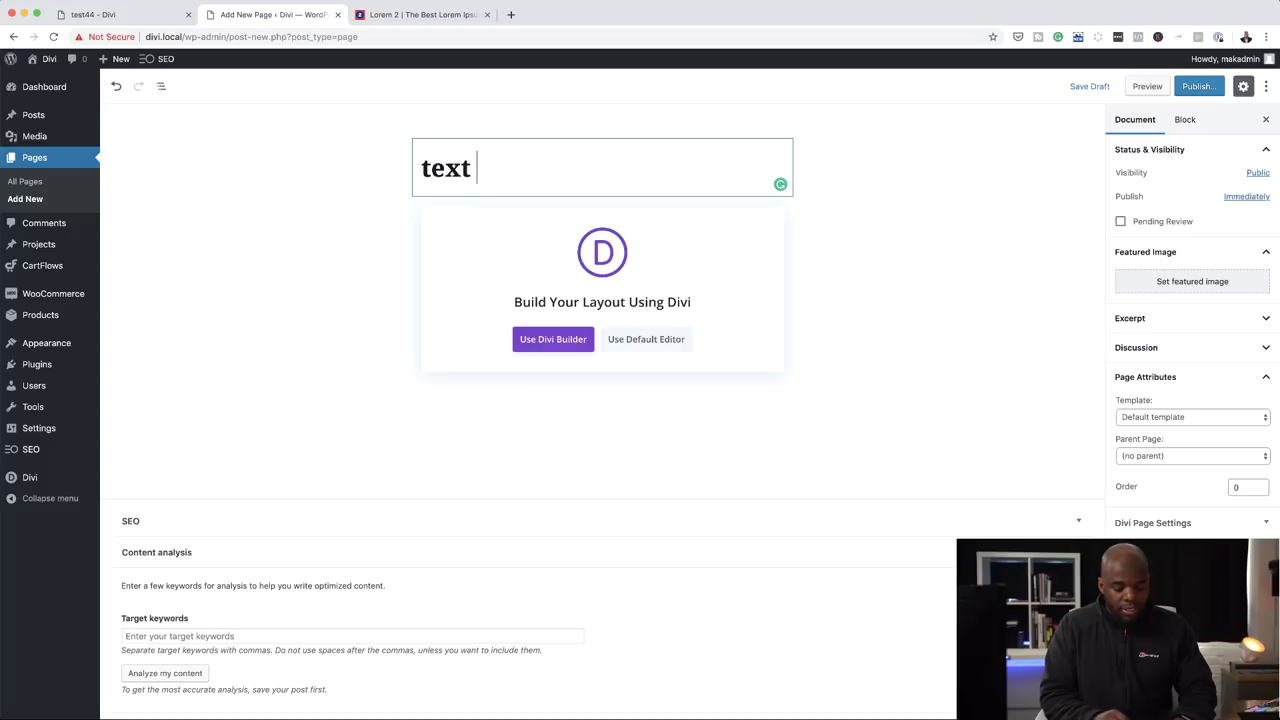
pyautogui.click(558, 340)
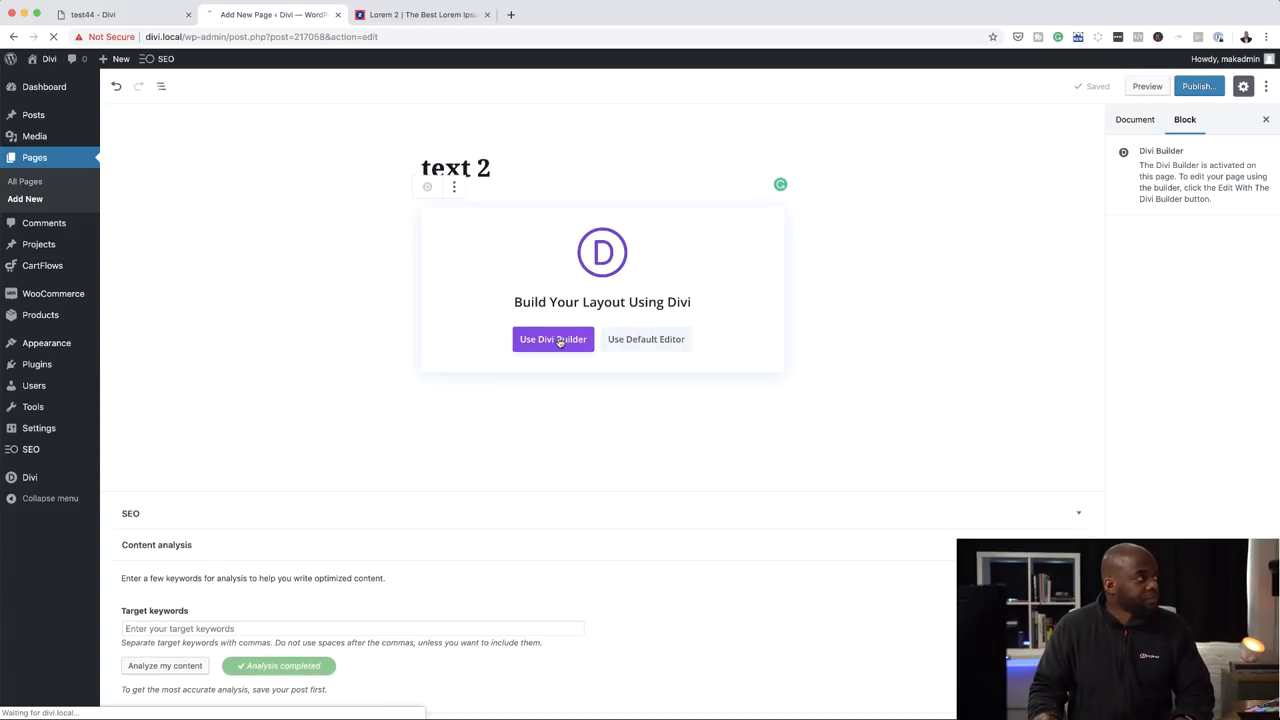
pyautogui.click(684, 408)
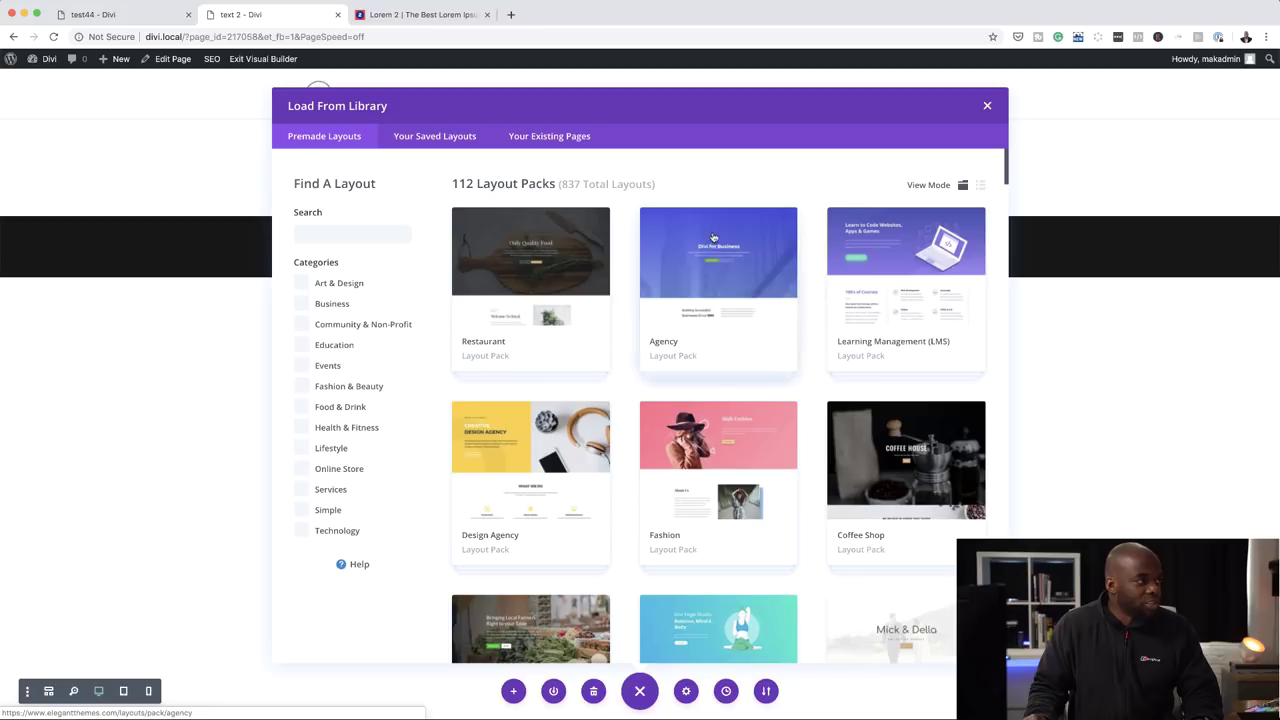
# Load the Agency pack's Landing Page layout into the 'text 2' page.
pyautogui.click(706, 284)
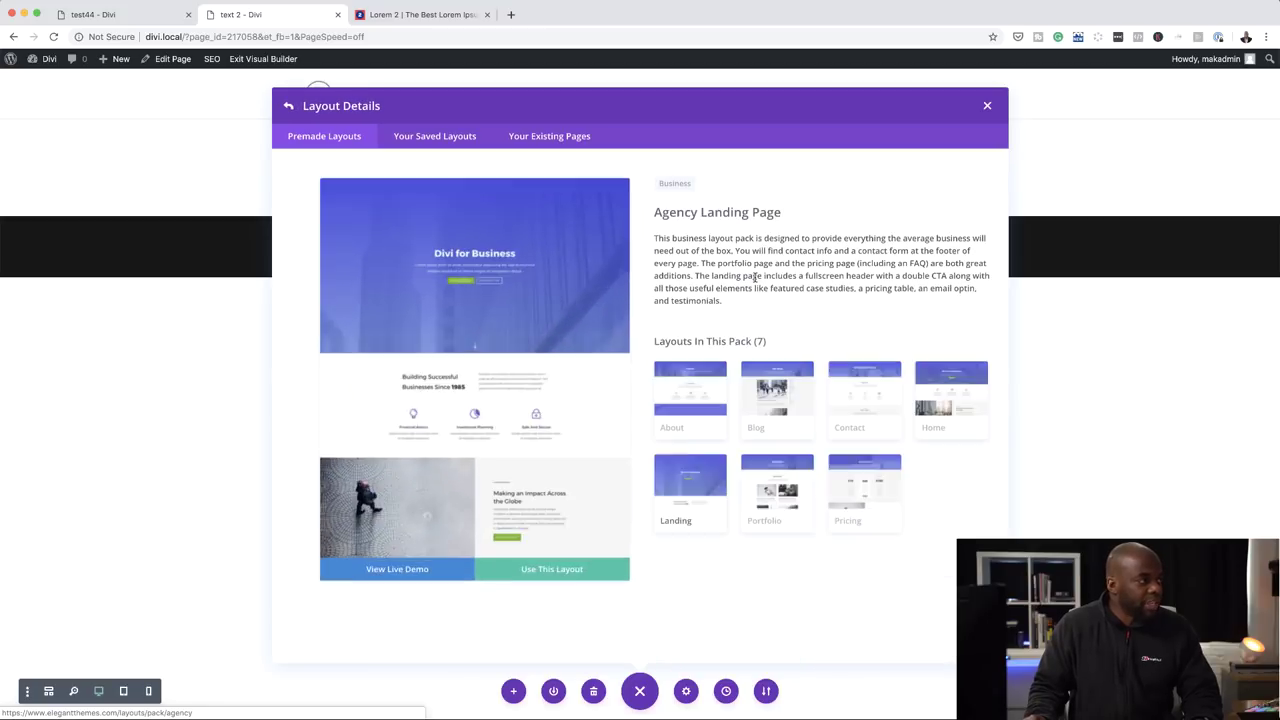
pyautogui.click(545, 600)
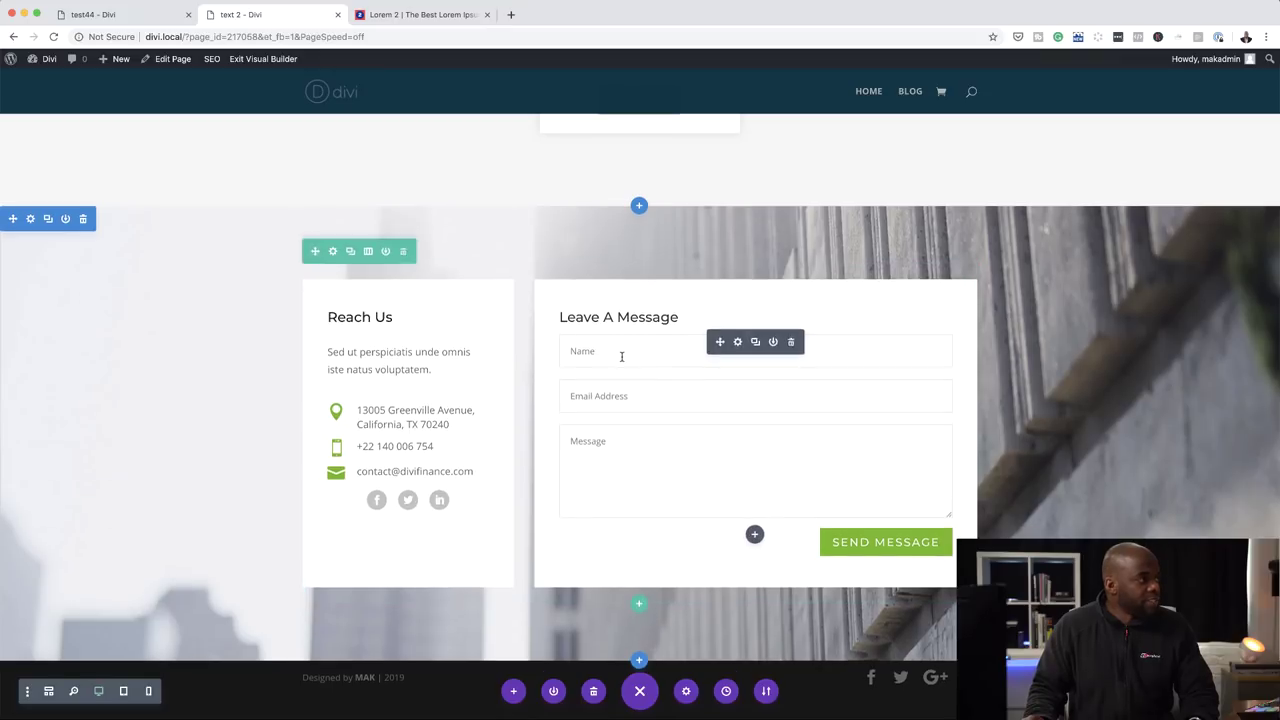
# Delete the contact section and insert the saved 'footer two' section below the pricing tables.
pyautogui.scroll(1, 620, 354)
pyautogui.click(85, 236)
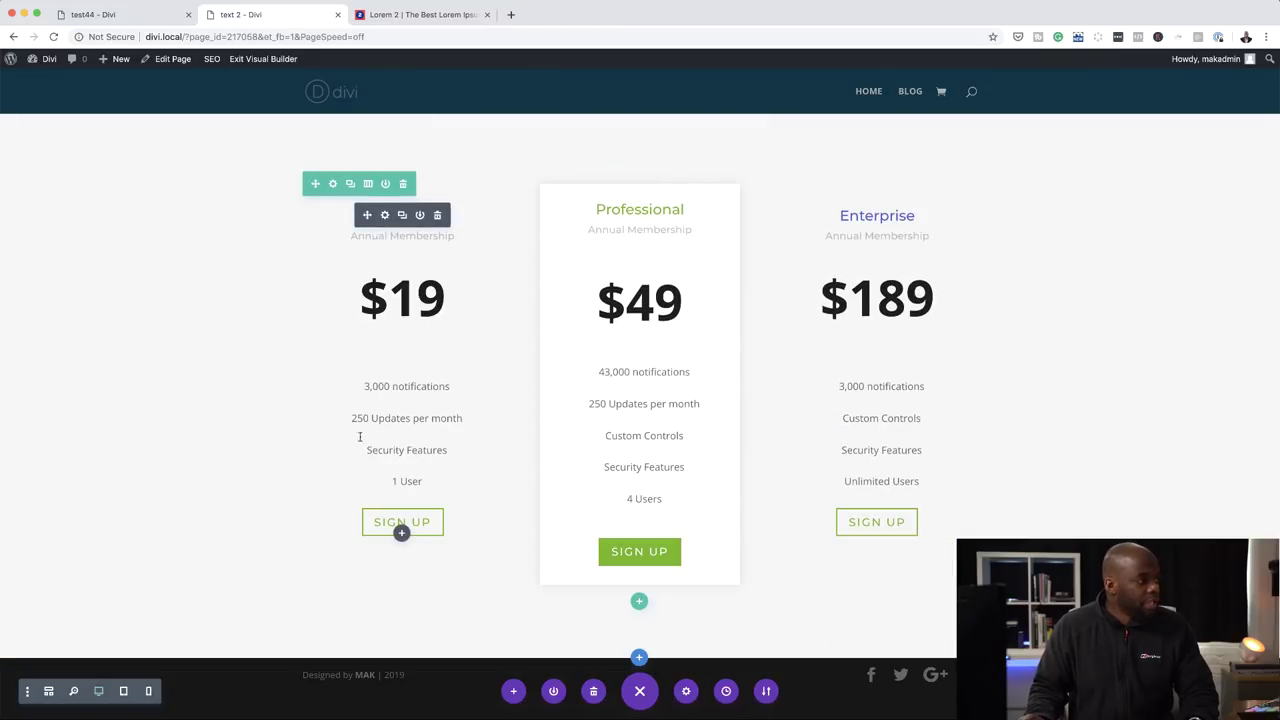
pyautogui.click(640, 659)
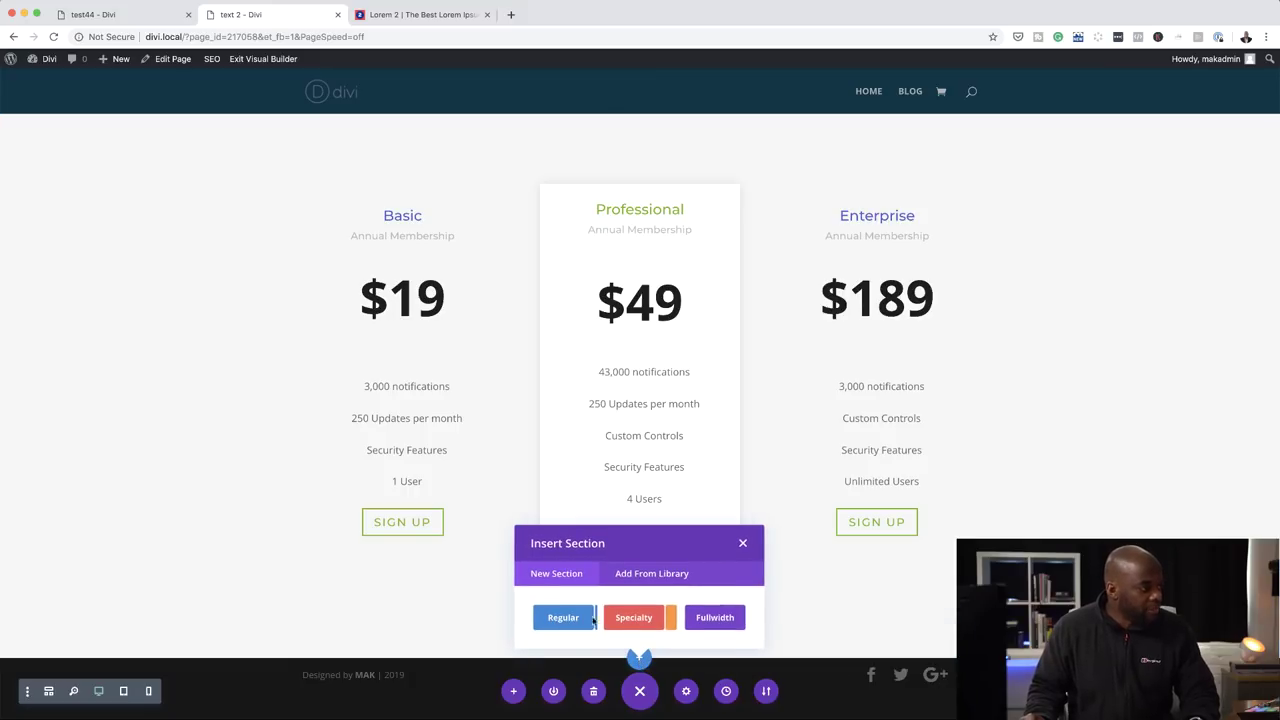
pyautogui.click(676, 580)
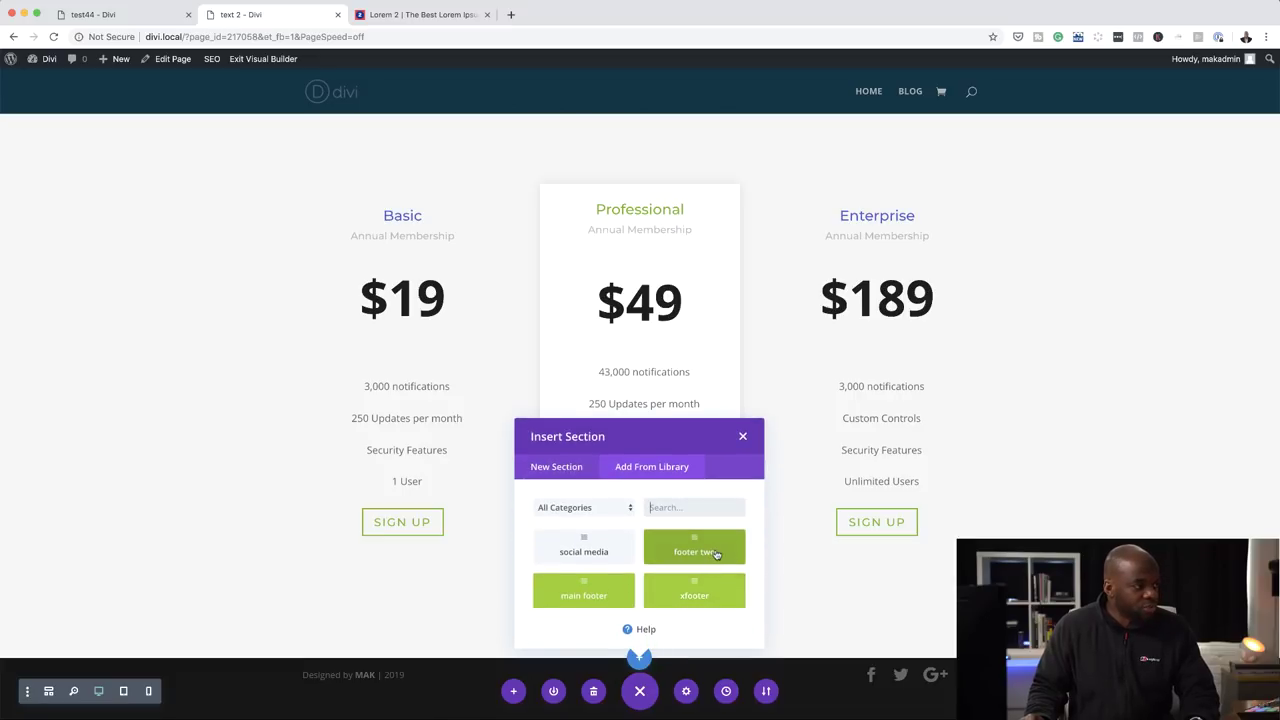
pyautogui.click(713, 552)
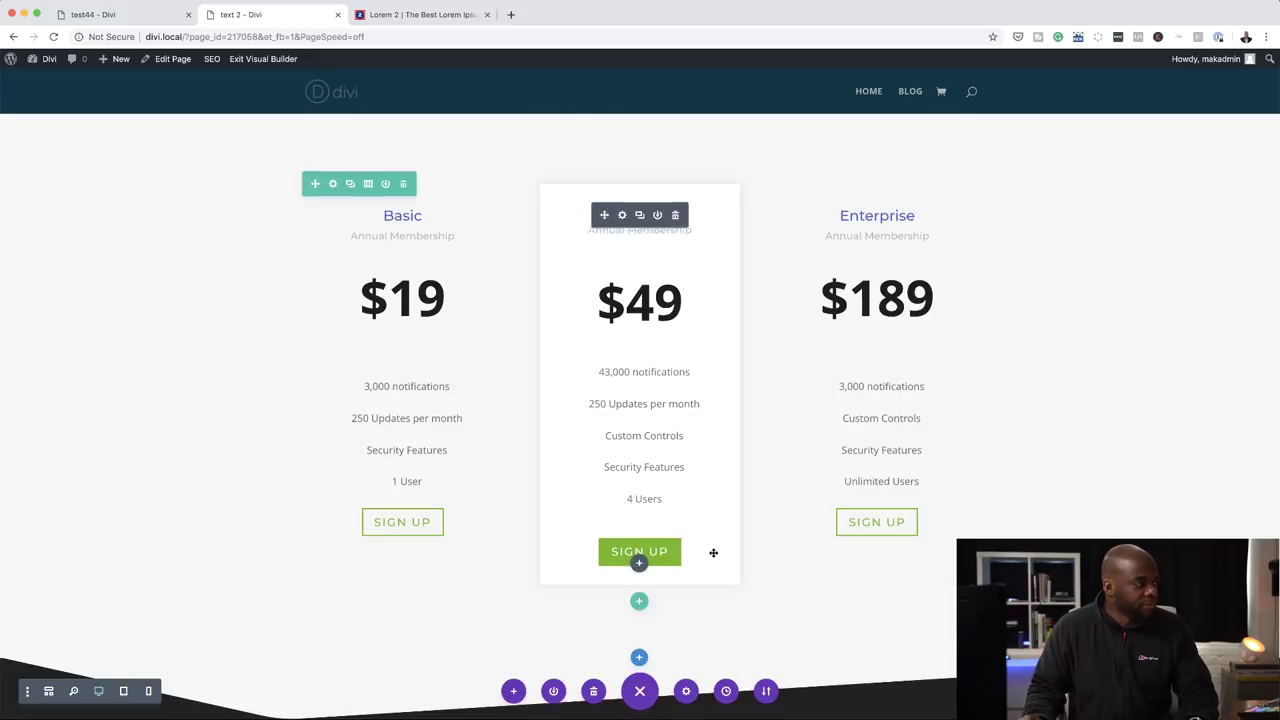
pyautogui.scroll(-4, 874, 537)
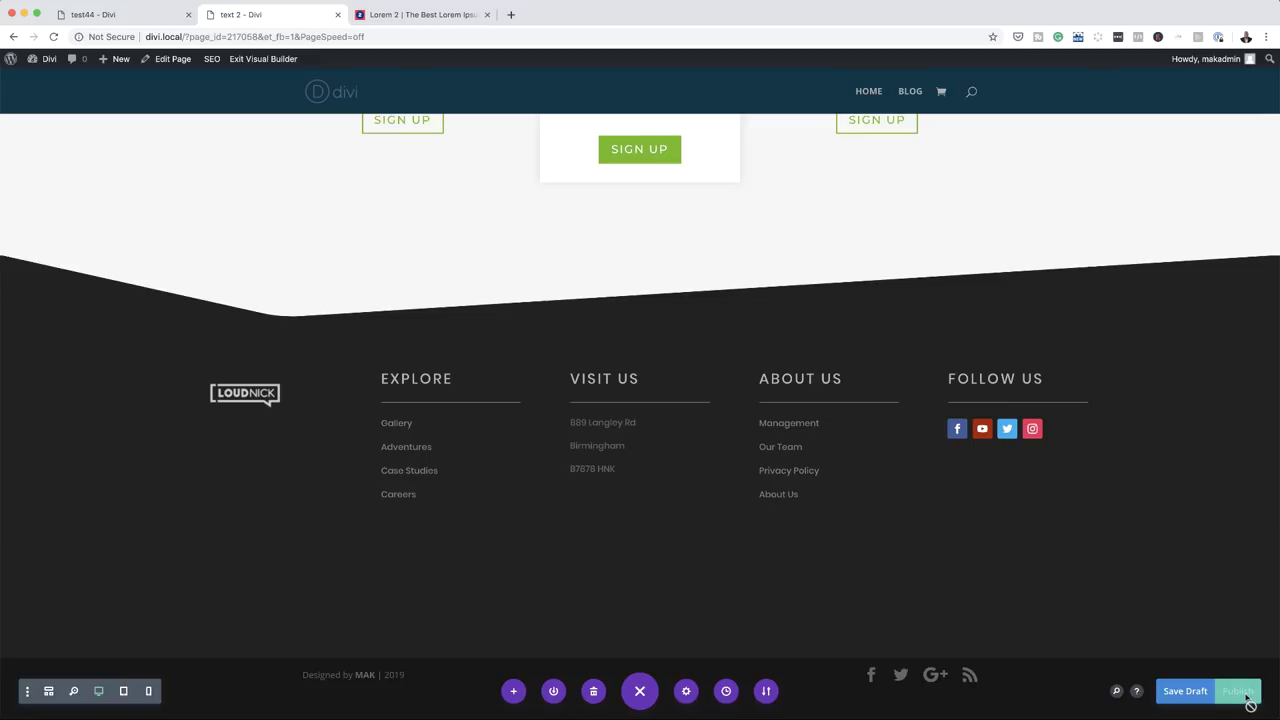
# Exit the Visual Builder and scroll down the live 'text 2' page toward the footer.
pyautogui.click(256, 60)
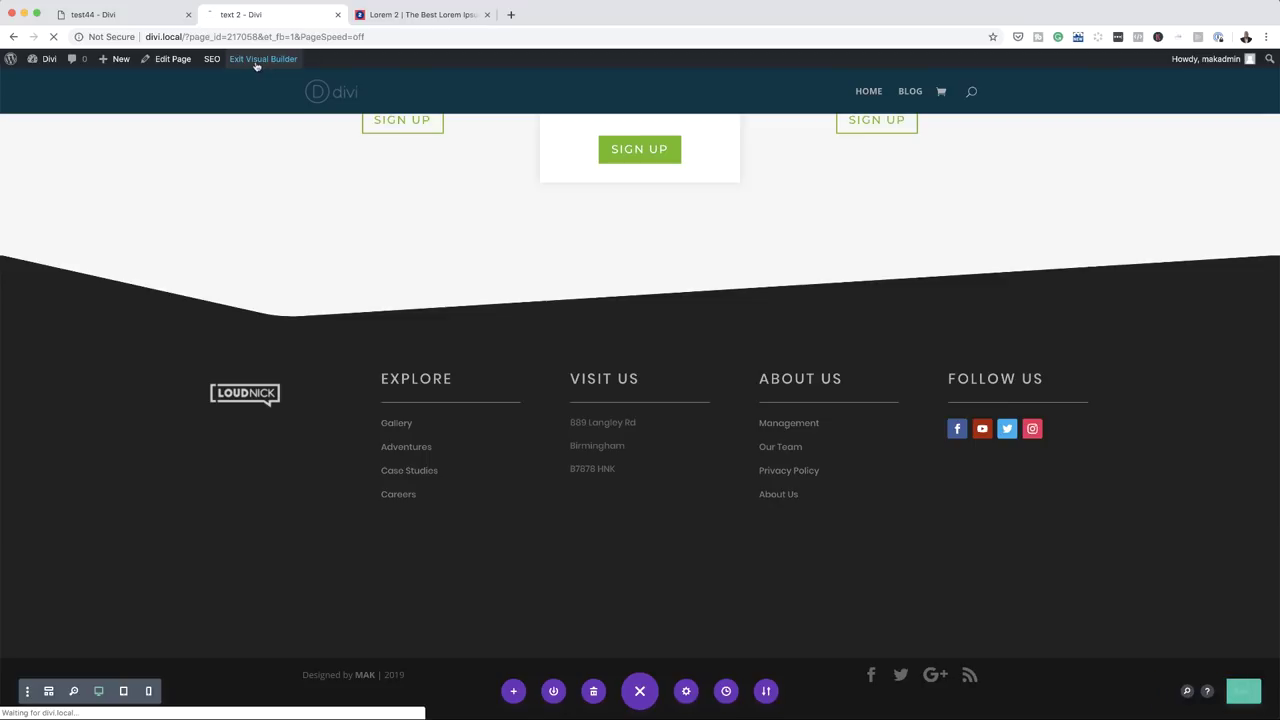
pyautogui.scroll(-15, 729, 437)
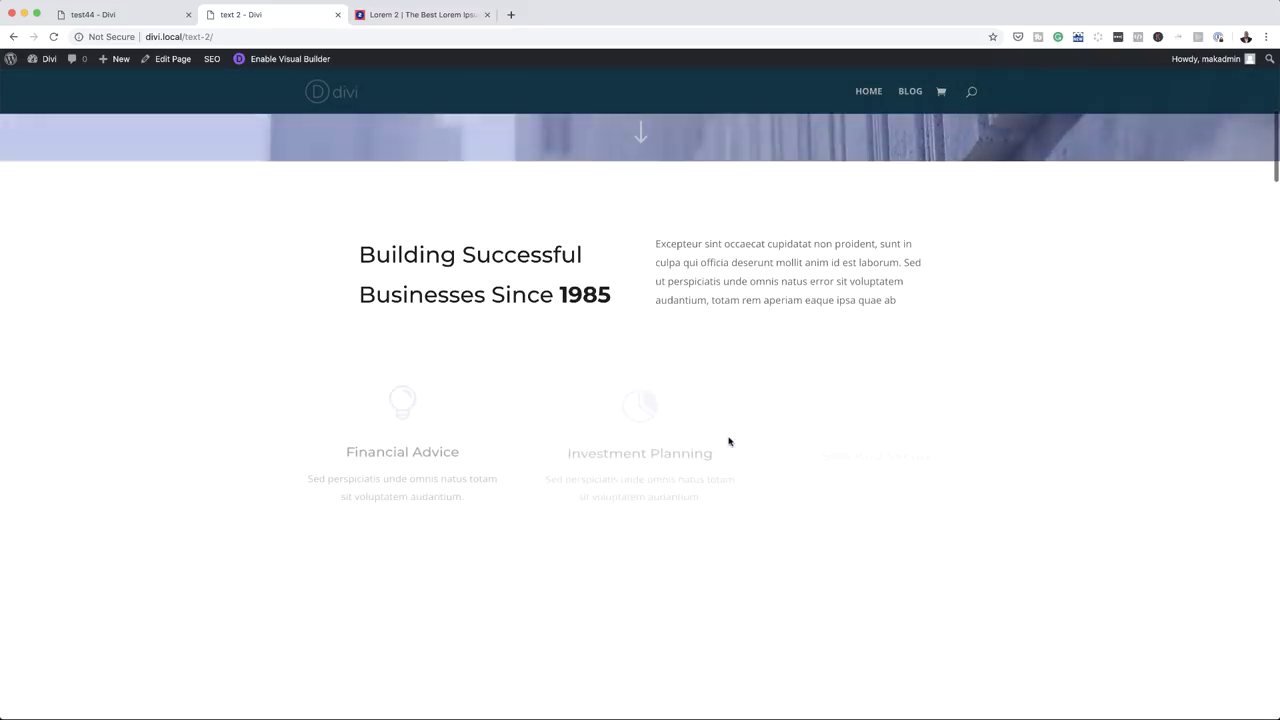
pyautogui.scroll(-20, 729, 437)
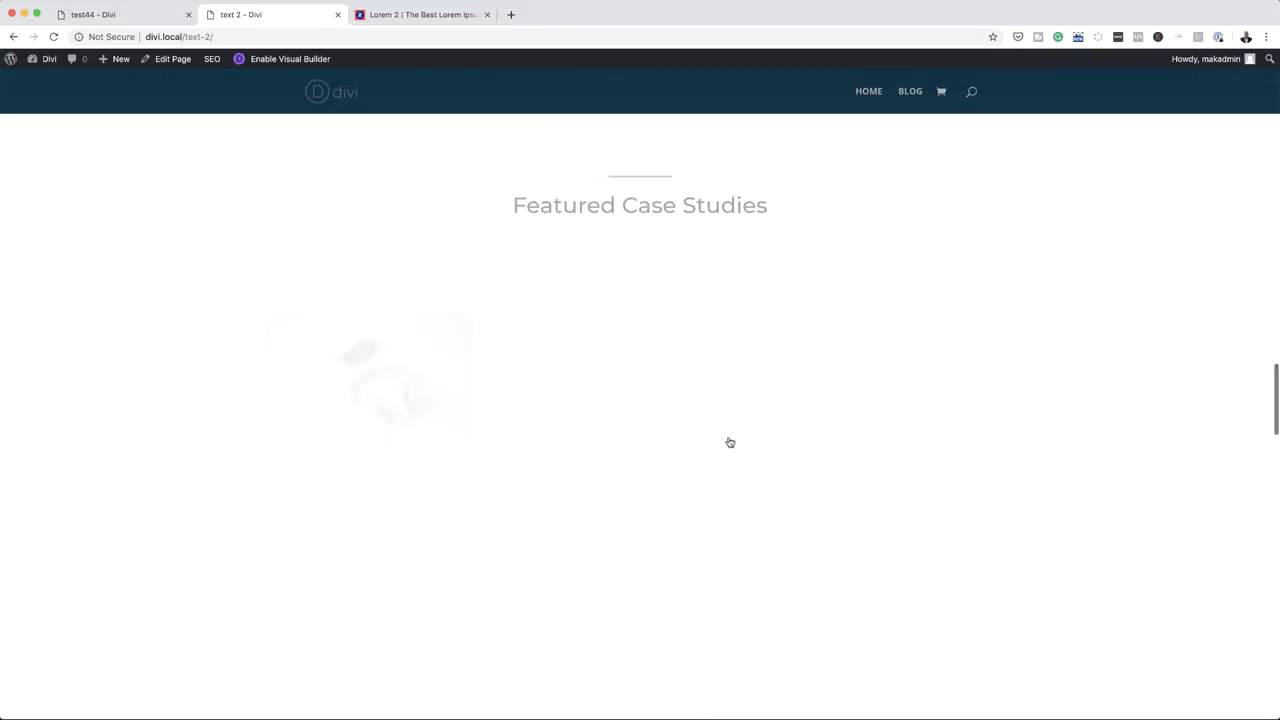